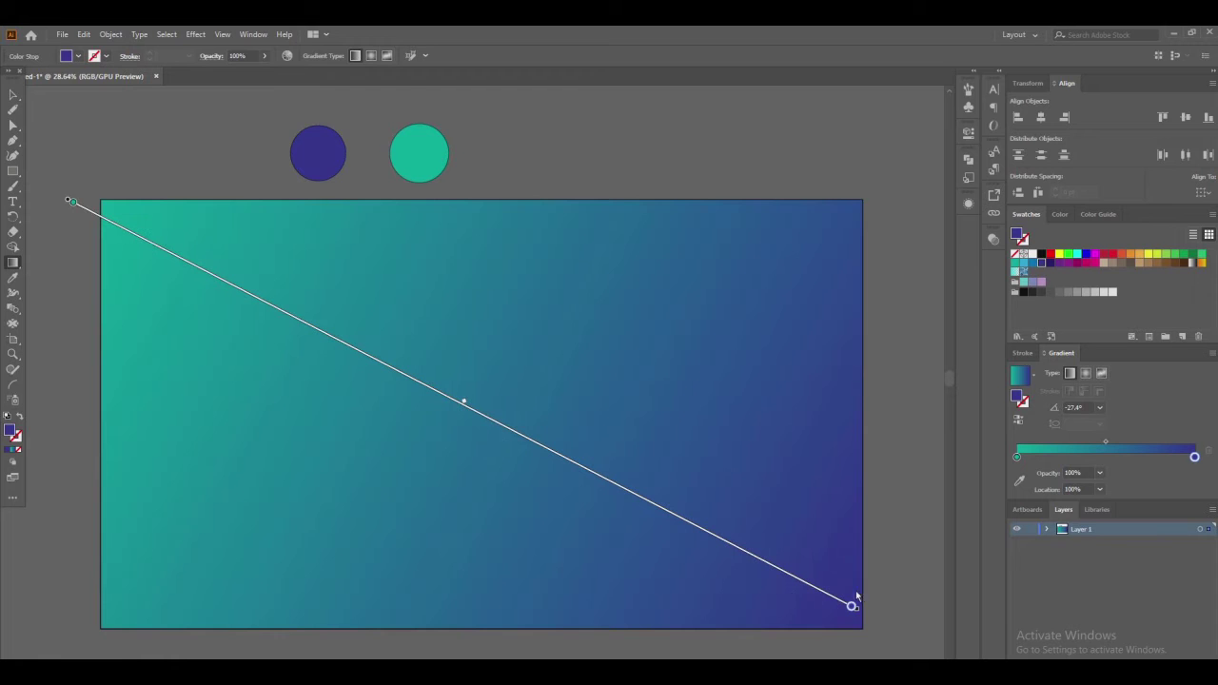
# Redraw the background rectangle's linear gradient at about -21°, running from teal on the left to indigo on the right
pyautogui.moveTo(84, 259)
pyautogui.mouseDown()
pyautogui.moveTo(457, 415)
pyautogui.moveTo(911, 574)
pyautogui.mouseUp()
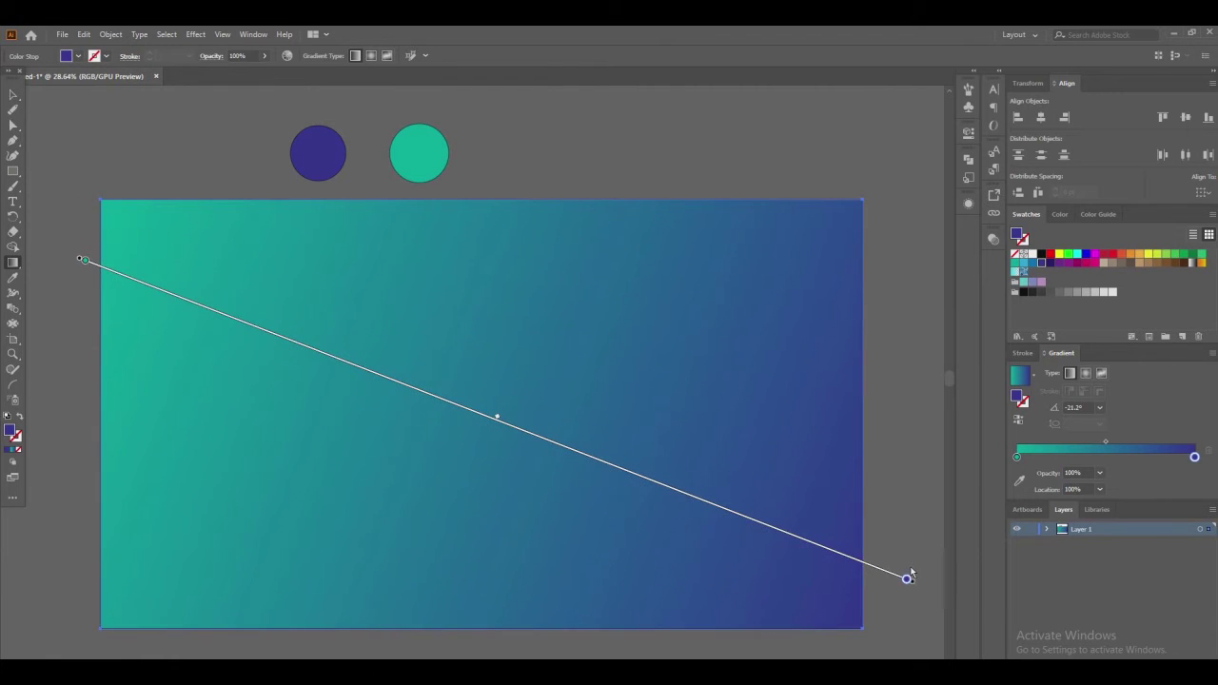
pyautogui.press('v')
pyautogui.click(892, 414)
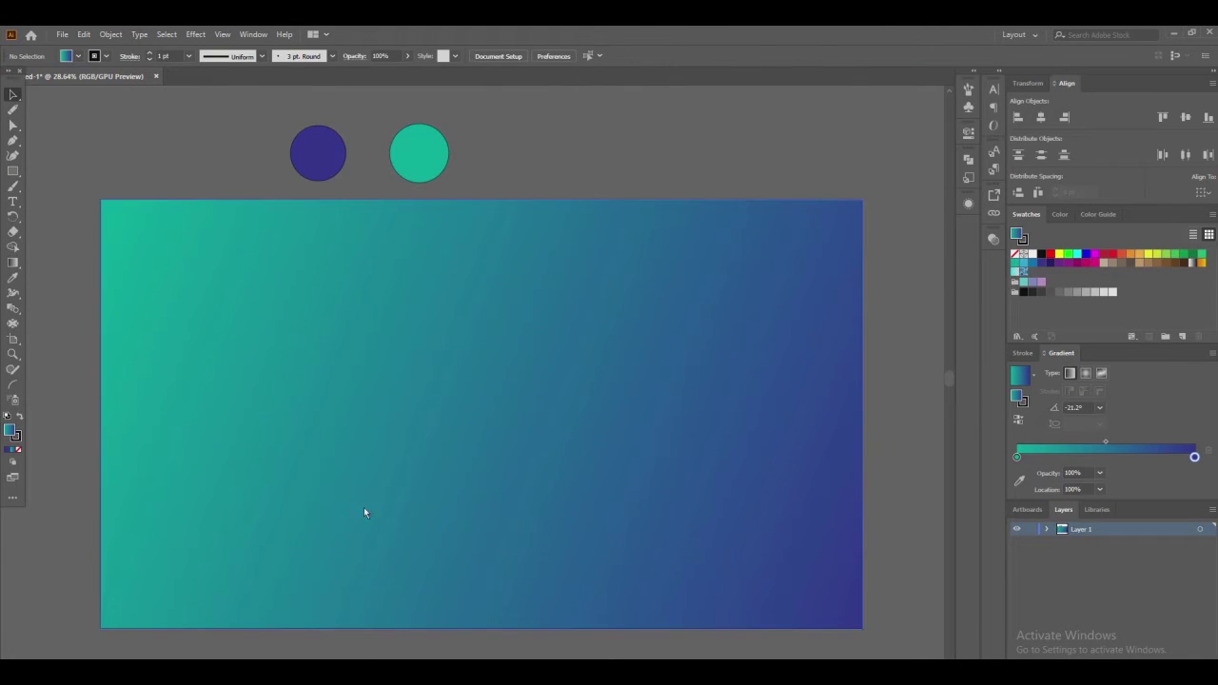
# Draw a wide ellipse about 2020 by 799 pt across the background rectangle, extending past its right edge
pyautogui.rightClick(13, 172)
pyautogui.click(38, 185)
pyautogui.moveTo(145, 256)
pyautogui.mouseDown()
pyautogui.moveTo(1028, 580)
pyautogui.moveTo(745, 568)
pyautogui.mouseUp()
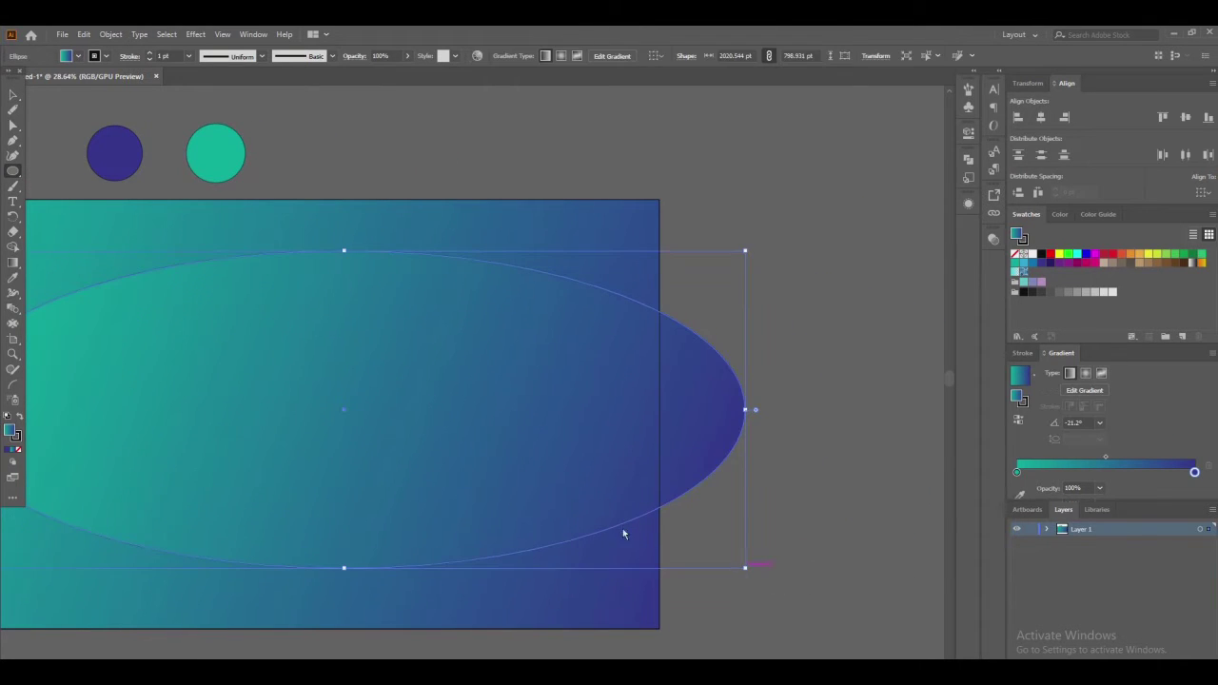
pyautogui.scroll(1, 277, 491)
pyautogui.press('space')
pyautogui.moveTo(279, 471); pyautogui.dragTo(473, 430)
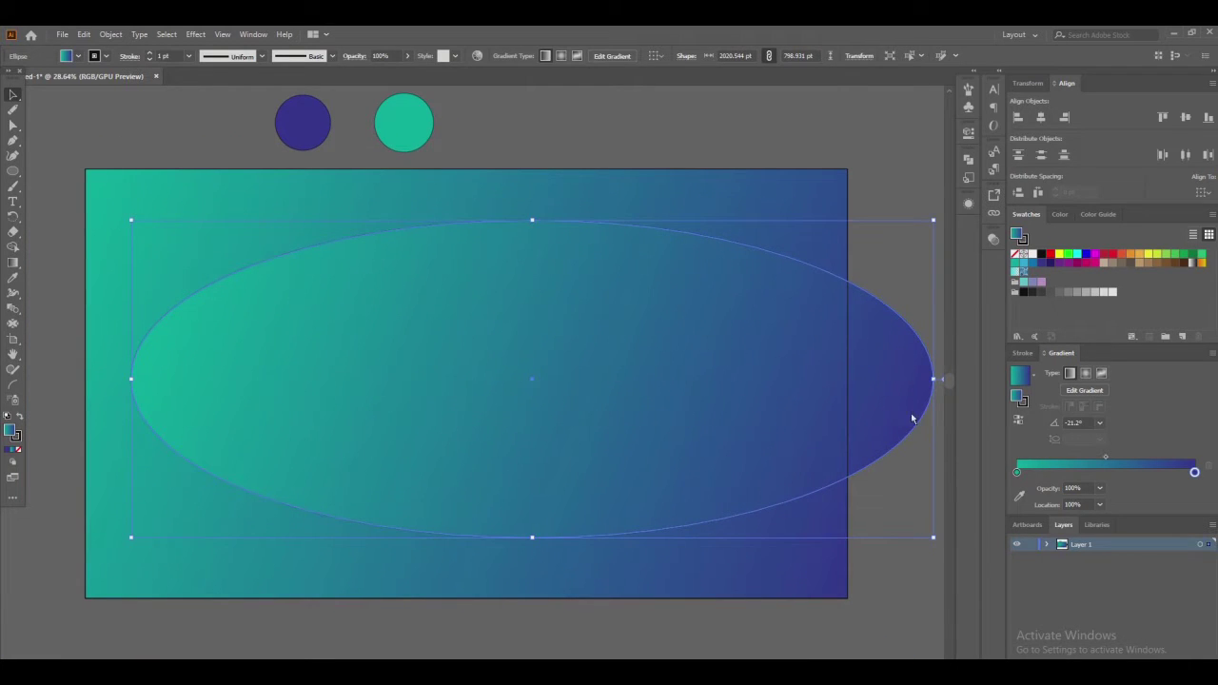
# Redraw the ellipse's gradient at about 140° so indigo starts at its upper left and teal ends at its lower right
pyautogui.click(1085, 390)
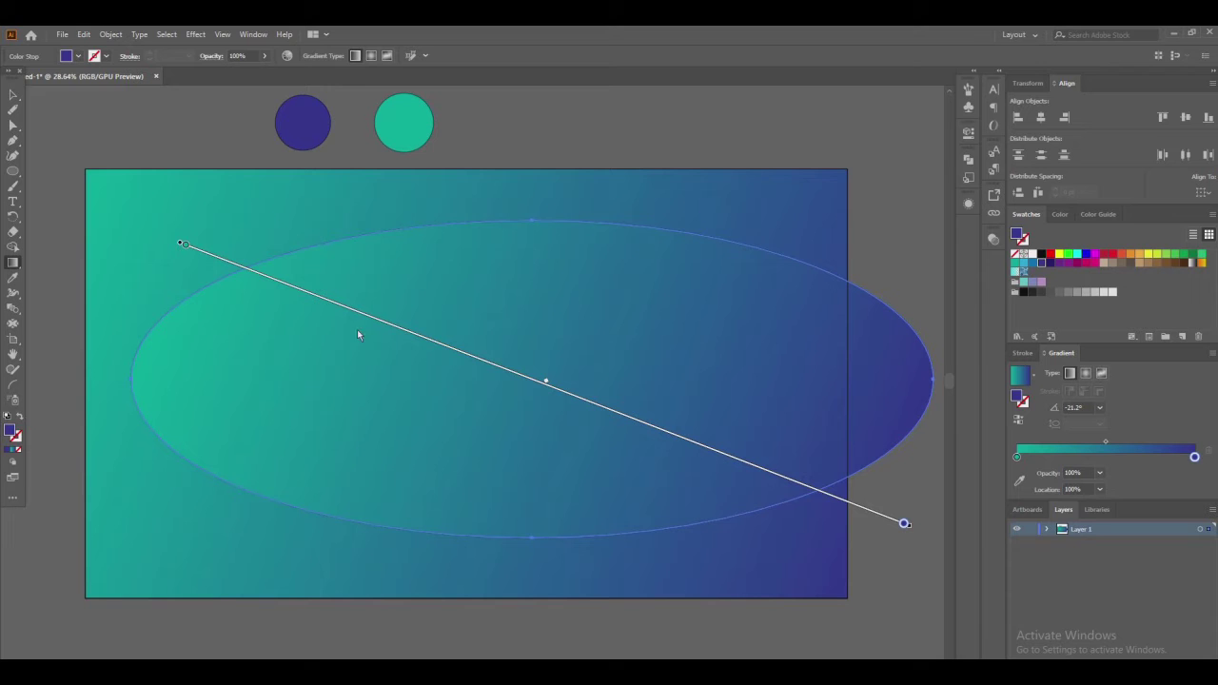
pyautogui.moveTo(181, 488); pyautogui.dragTo(936, 157)
pyautogui.moveTo(657, 496); pyautogui.dragTo(85, 164)
pyautogui.moveTo(792, 606); pyautogui.dragTo(130, 221)
pyautogui.moveTo(191, 166); pyautogui.dragTo(84, 150)
pyautogui.moveTo(612, 561); pyautogui.dragTo(85, 112)
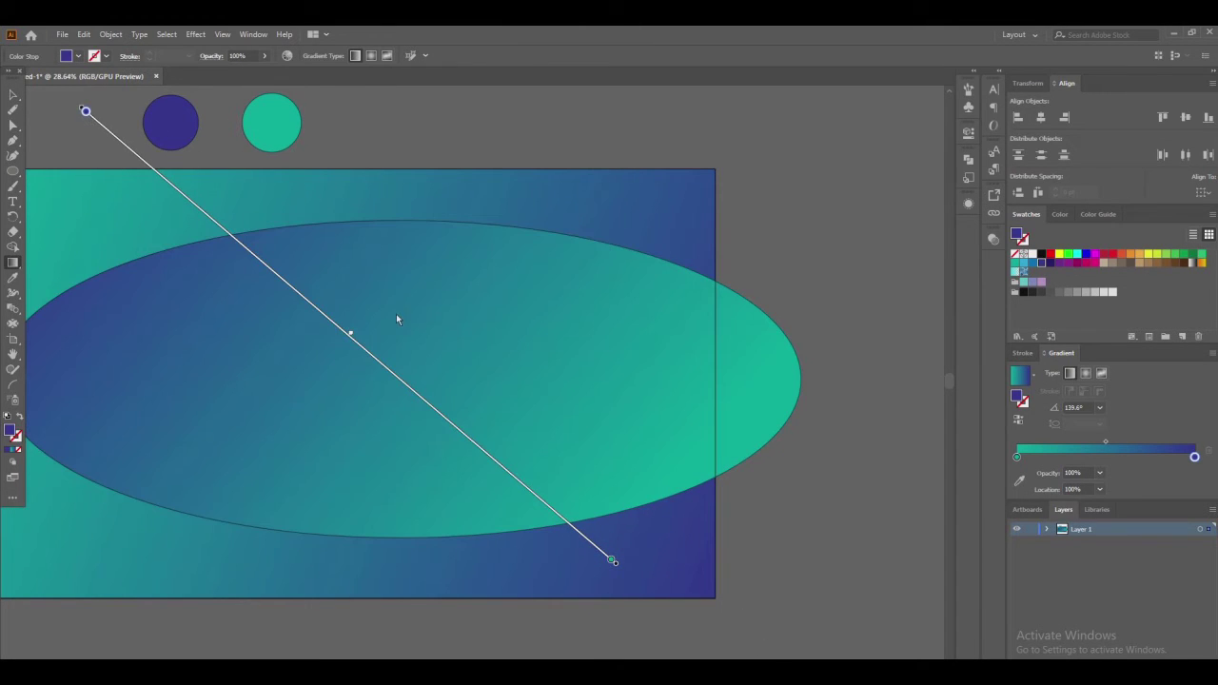
pyautogui.press('v')
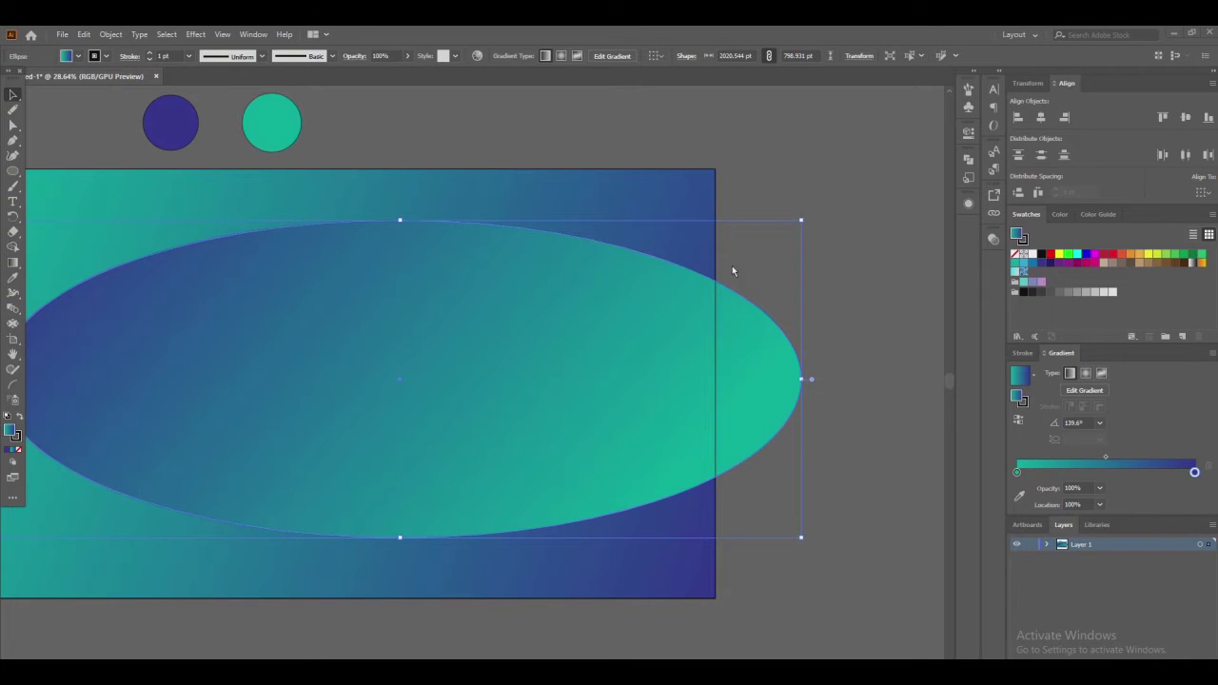
# Rotate the ellipse about 16° counterclockwise and move it over the rectangle's lower-right corner as a hill
pyautogui.moveTo(805, 217); pyautogui.dragTo(629, 164)
pyautogui.moveTo(478, 324); pyautogui.dragTo(641, 438)
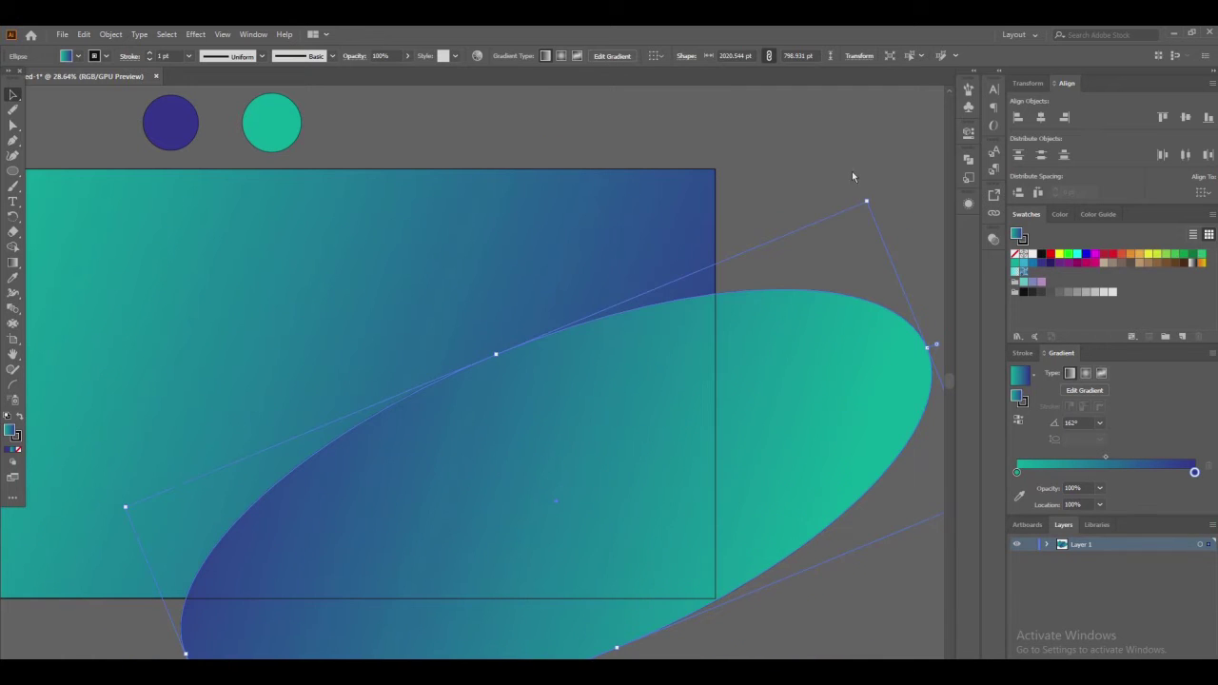
pyautogui.moveTo(872, 197); pyautogui.dragTo(897, 242)
pyautogui.moveTo(683, 438); pyautogui.dragTo(664, 479)
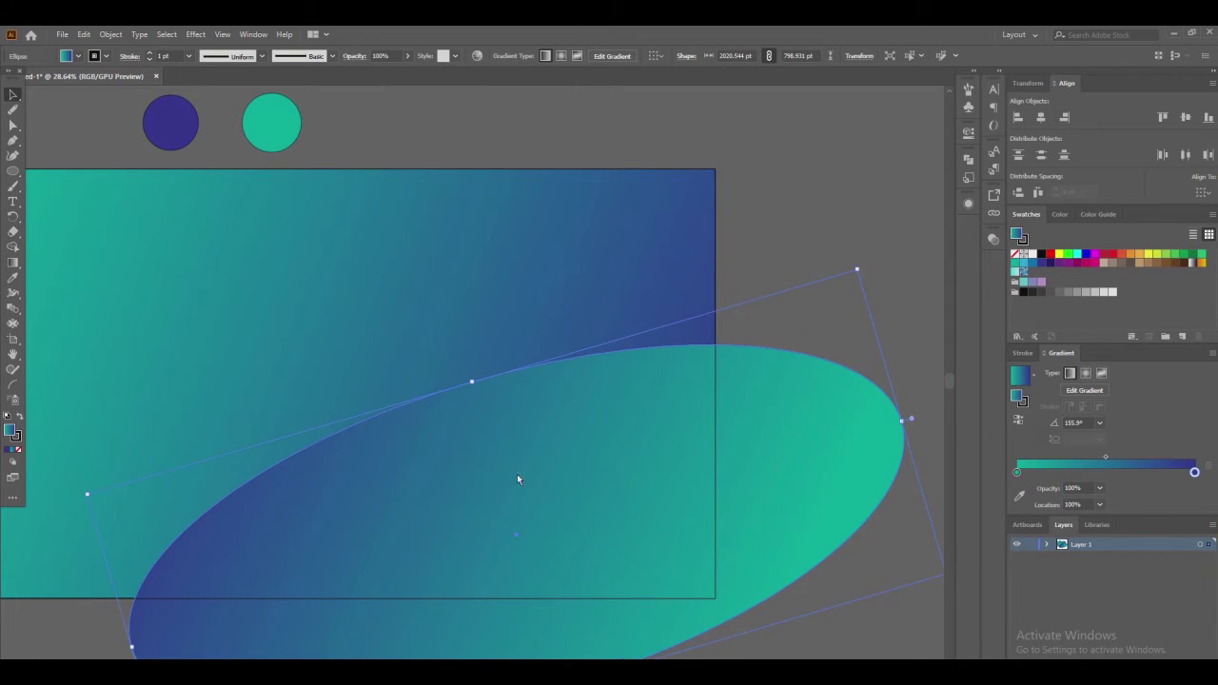
# Duplicate the hill ellipse, rotate the copy clockwise so it slopes down to the right, and place it over the lower-left corner
pyautogui.press('space')
pyautogui.moveTo(505, 468); pyautogui.dragTo(635, 467)
pyautogui.moveTo(635, 468); pyautogui.dragTo(384, 434)
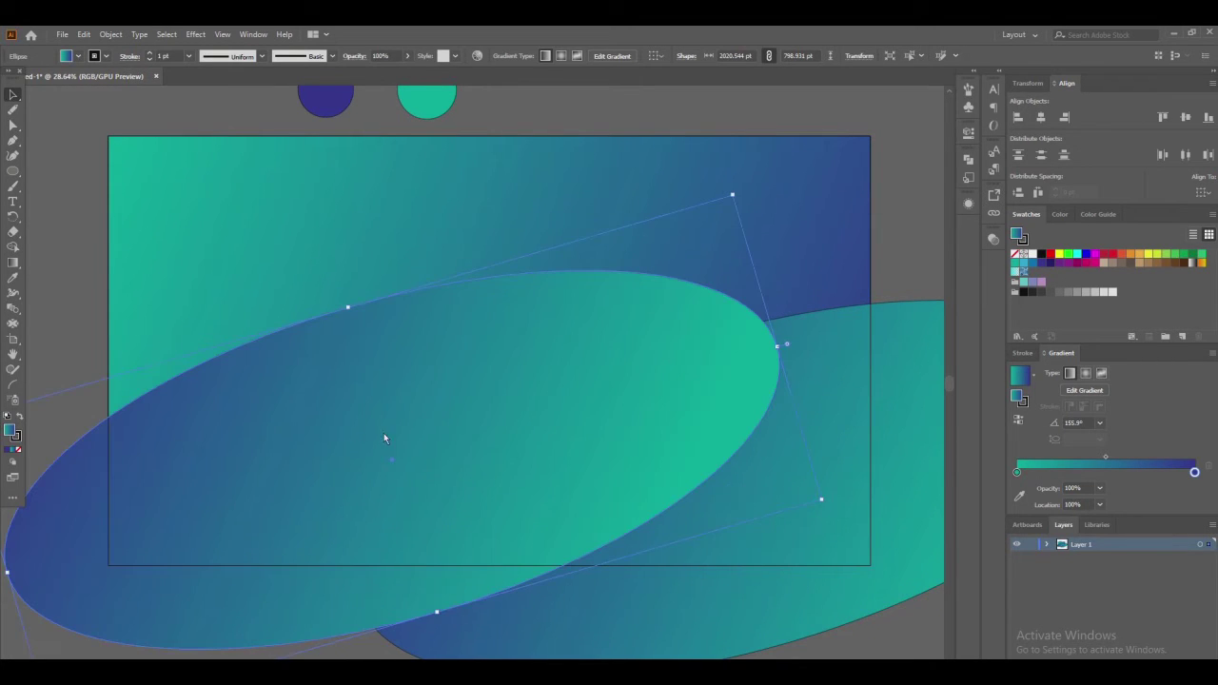
pyautogui.moveTo(732, 193); pyautogui.dragTo(819, 390)
pyautogui.moveTo(459, 414); pyautogui.dragTo(335, 470)
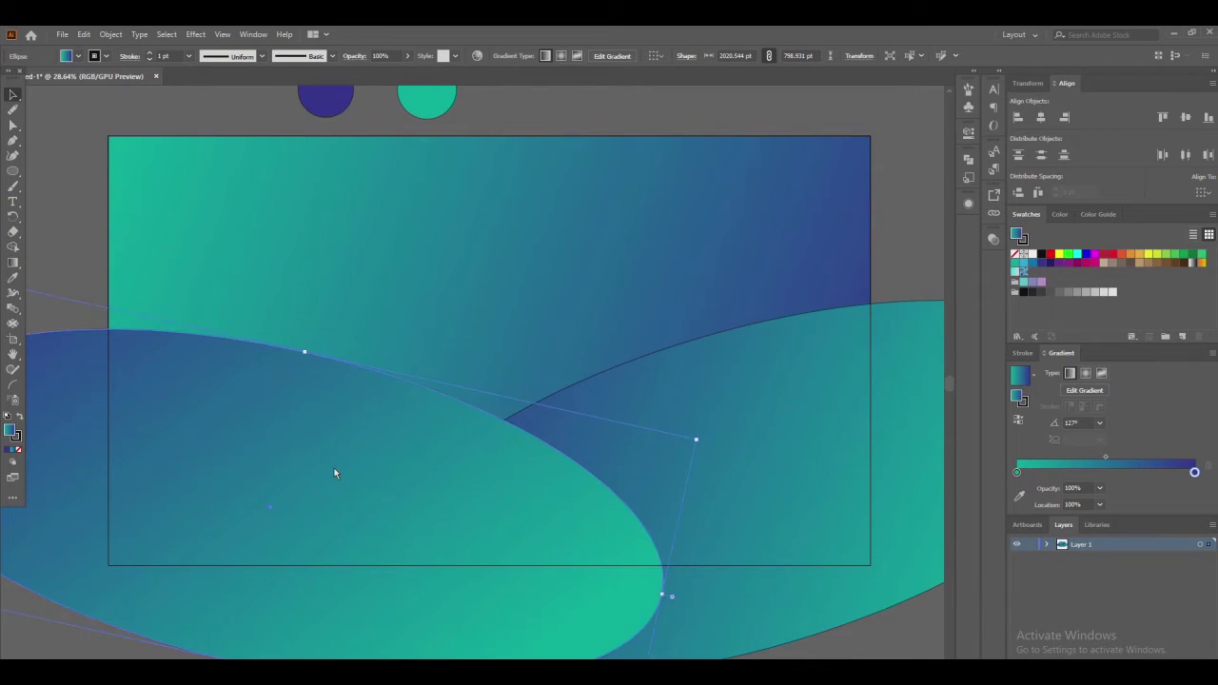
# Redraw the left ellipse's gradient at about -126°, with teal along its upper right and indigo at its lower left
pyautogui.click(1079, 392)
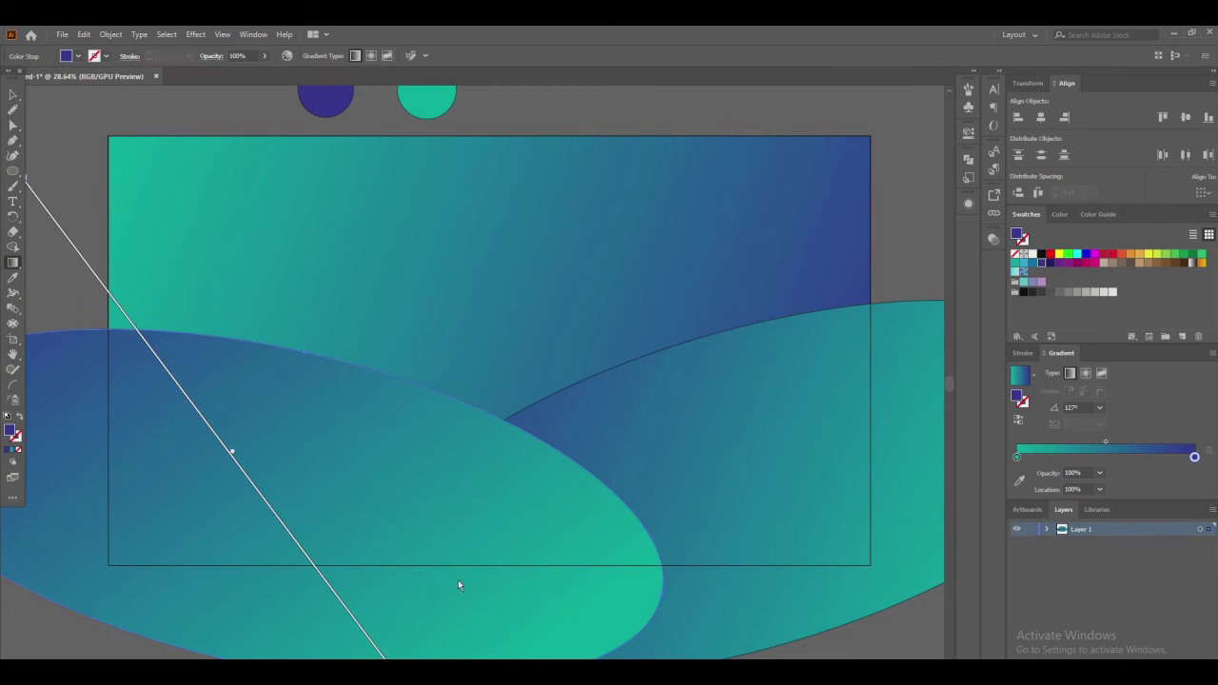
pyautogui.moveTo(198, 349); pyautogui.dragTo(394, 664)
pyautogui.moveTo(356, 390); pyautogui.dragTo(172, 638)
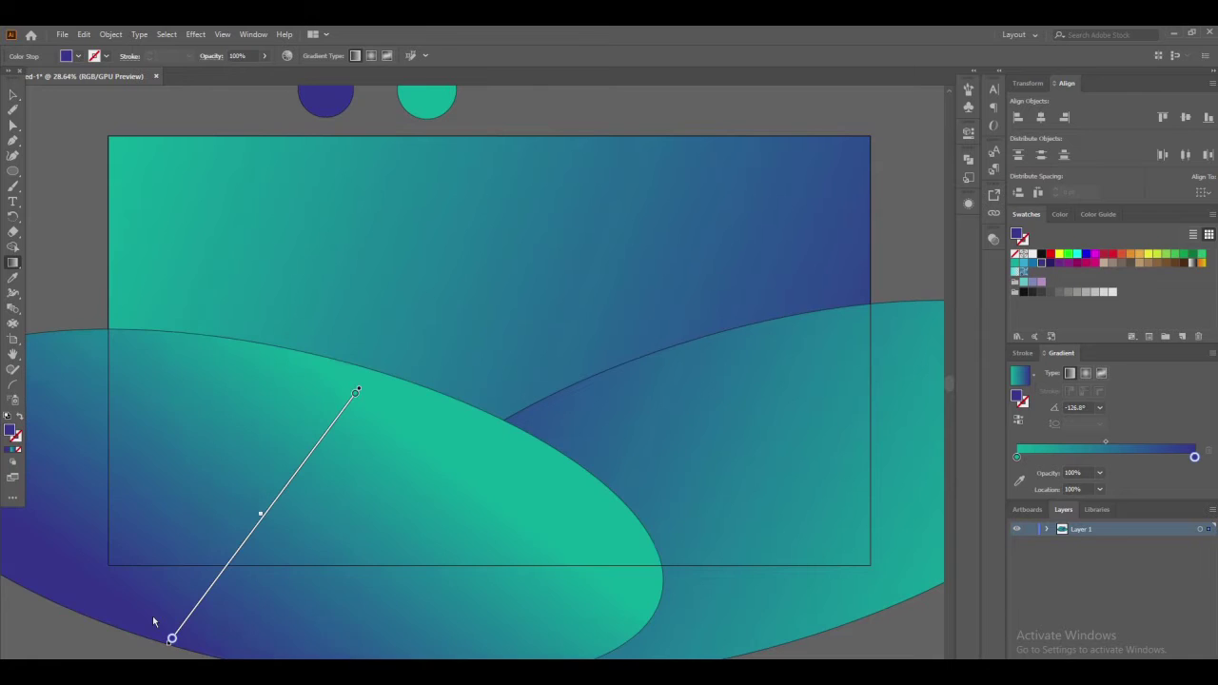
pyautogui.moveTo(229, 364); pyautogui.dragTo(11, 657)
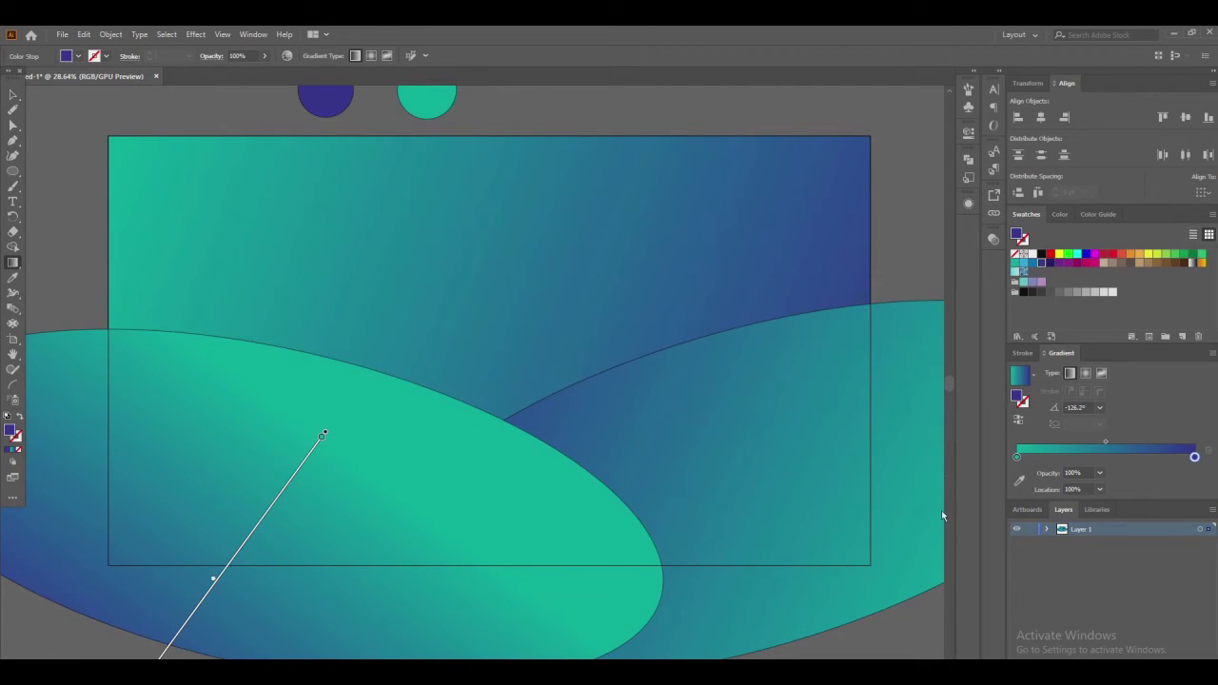
# Move the left ellipse below the right ellipse in Layer 1's stacking order
pyautogui.click(1048, 529)
pyautogui.moveTo(1091, 546); pyautogui.dragTo(1098, 563)
pyautogui.press('v')
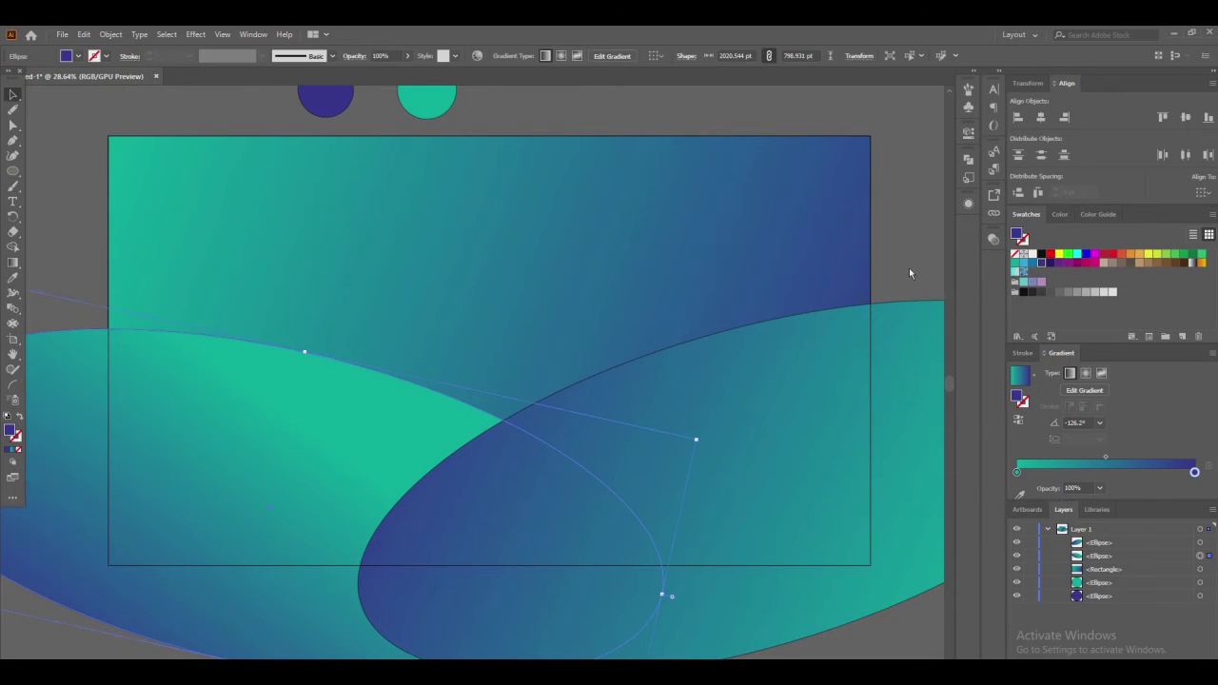
pyautogui.click(910, 272)
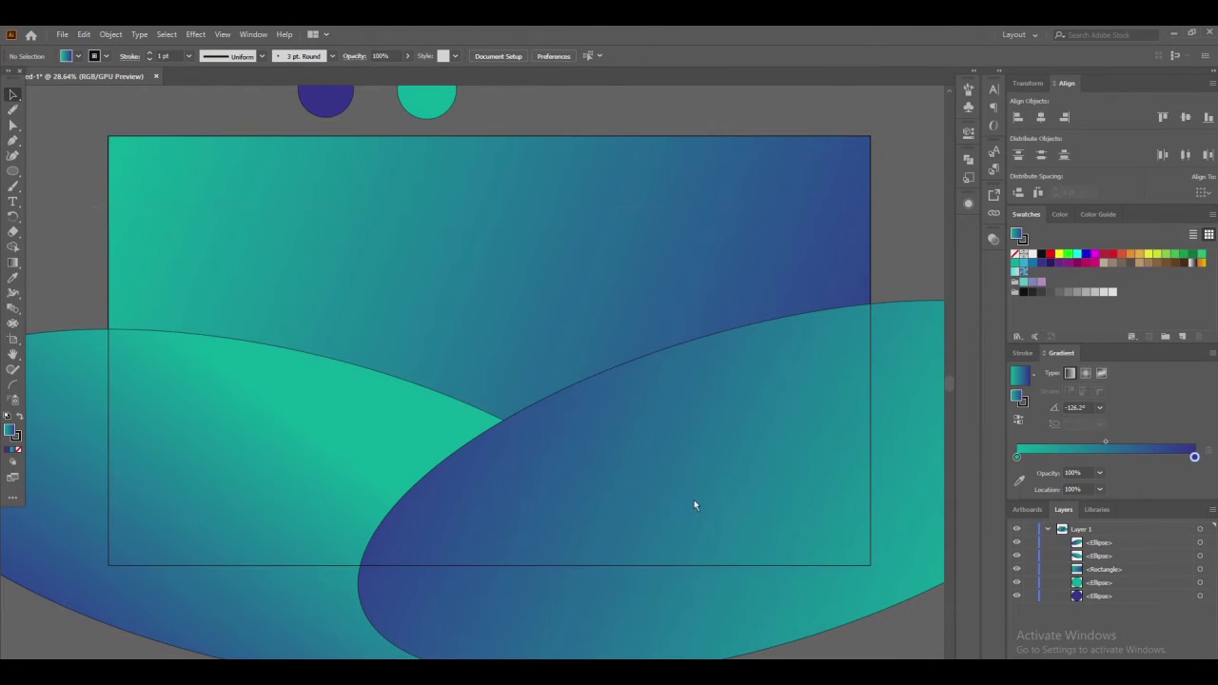
# Set the stroke weight of the background rectangle and both hill ellipses to 0 pt
pyautogui.click(754, 514)
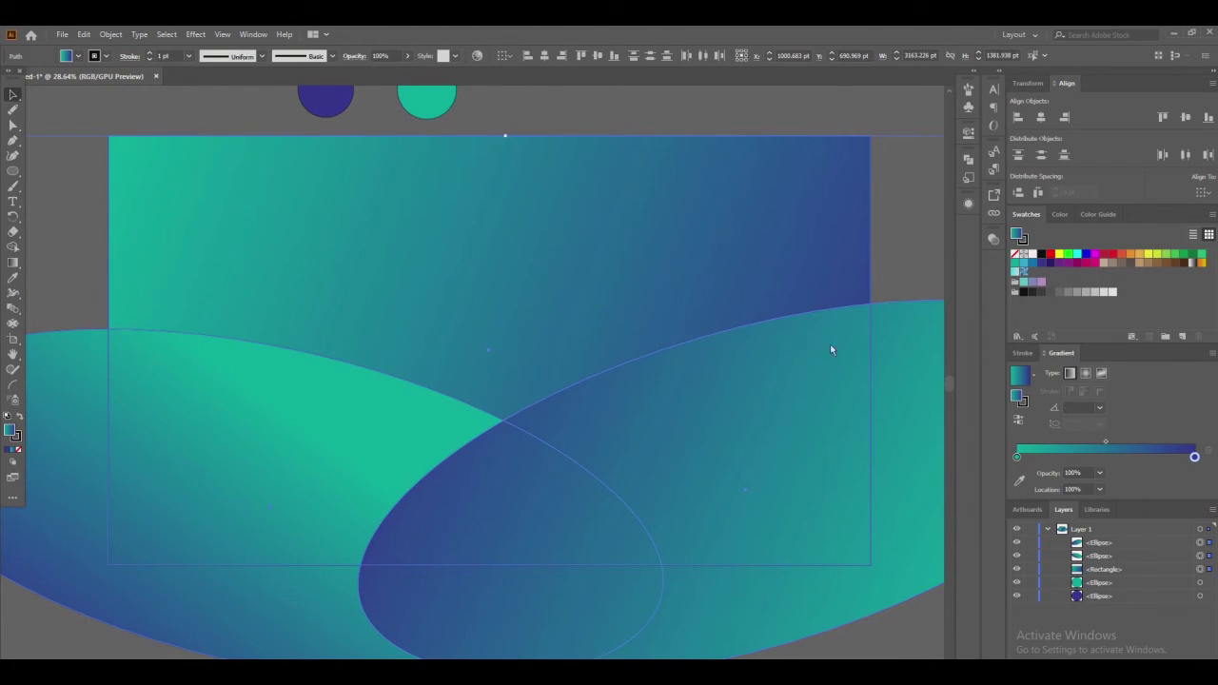
pyautogui.click(1024, 354)
pyautogui.click(1055, 377)
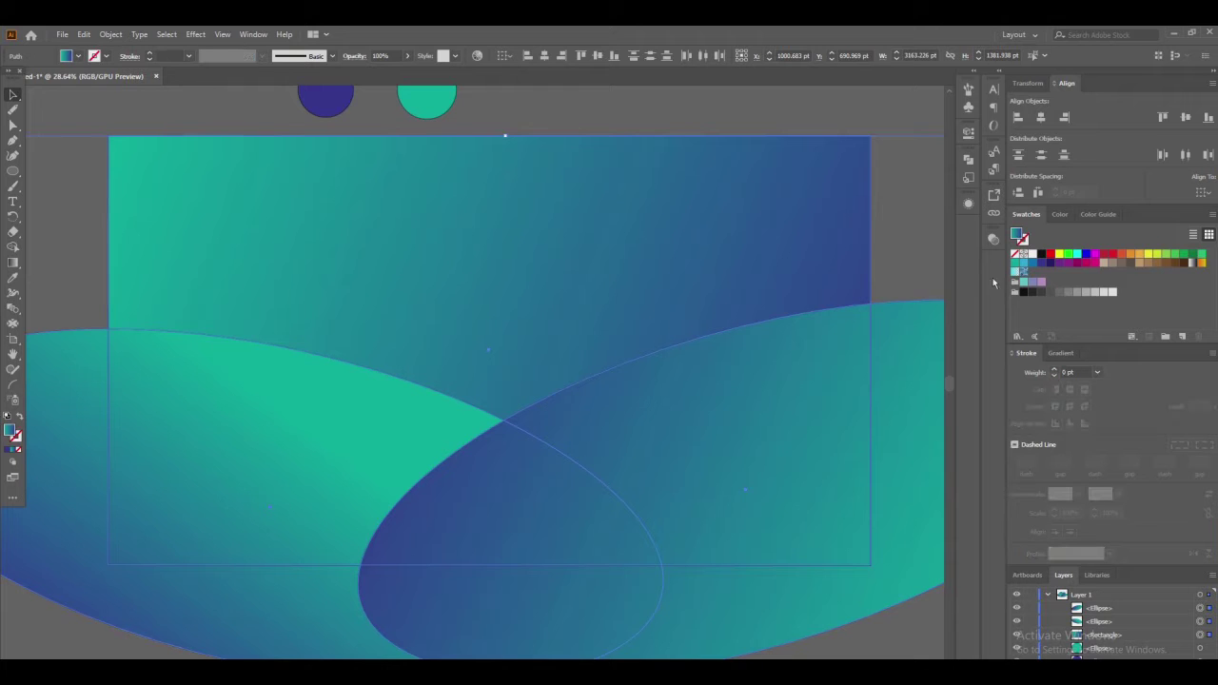
pyautogui.click(902, 265)
pyautogui.scroll(3, 137, 367)
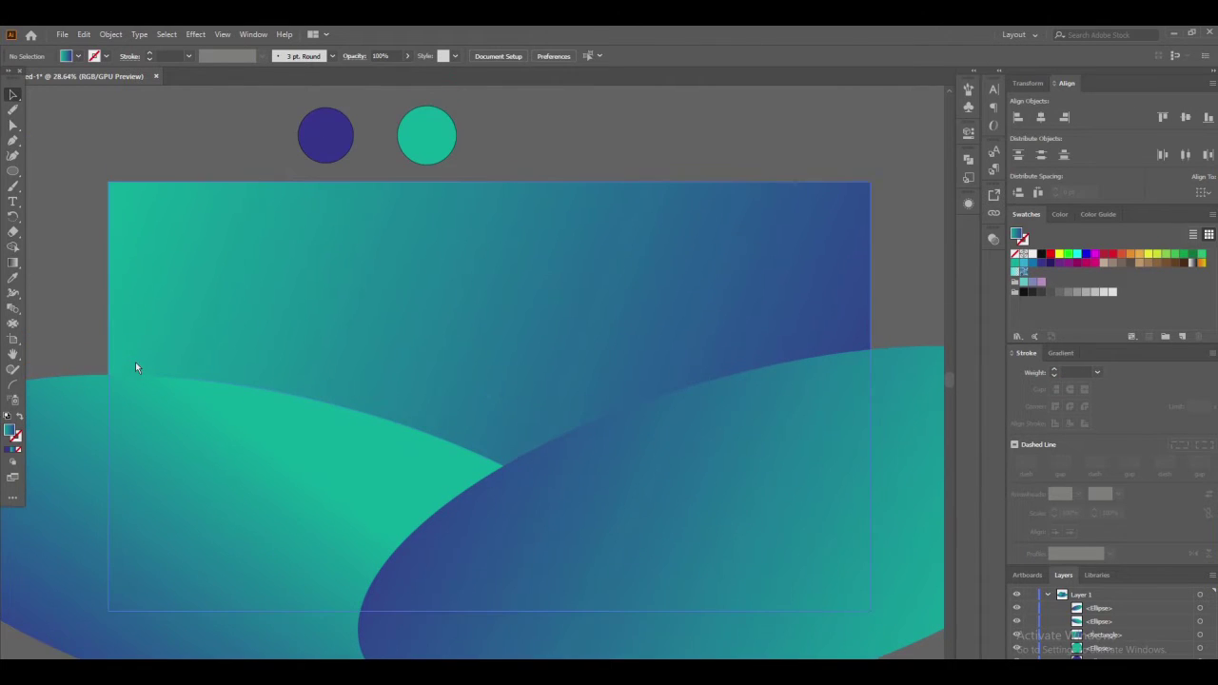
# Delete the indigo and teal colour sample circles above the artboard
pyautogui.scroll(2, 137, 363)
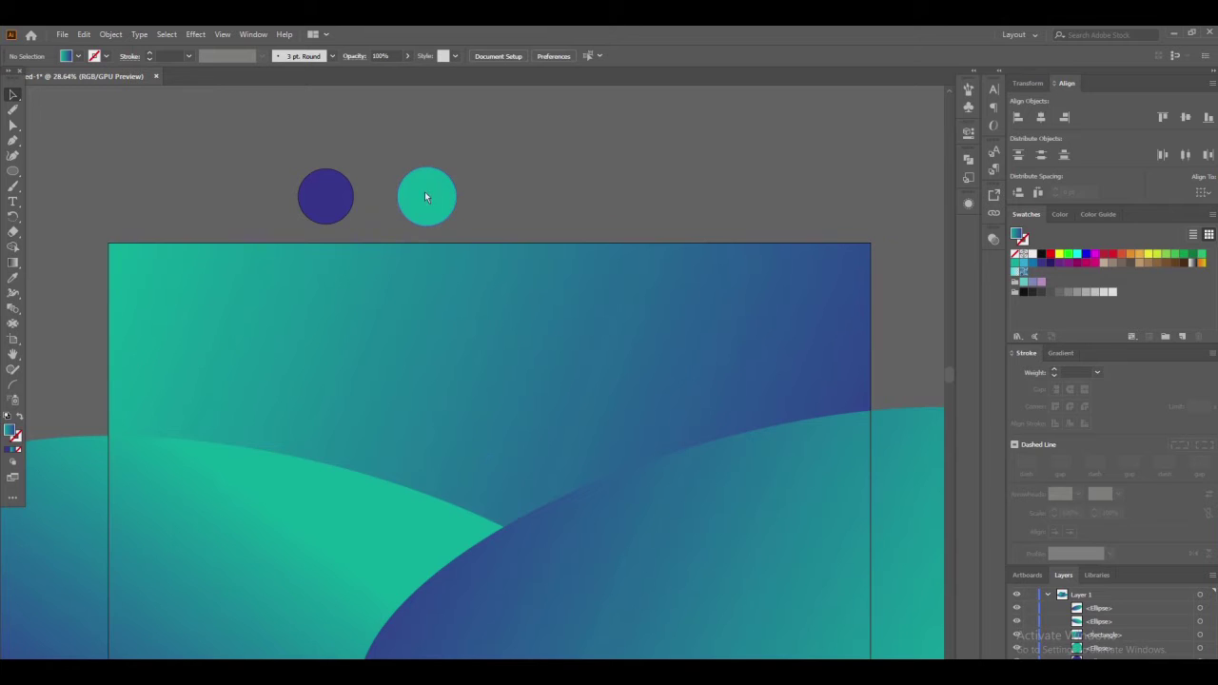
pyautogui.click(337, 200)
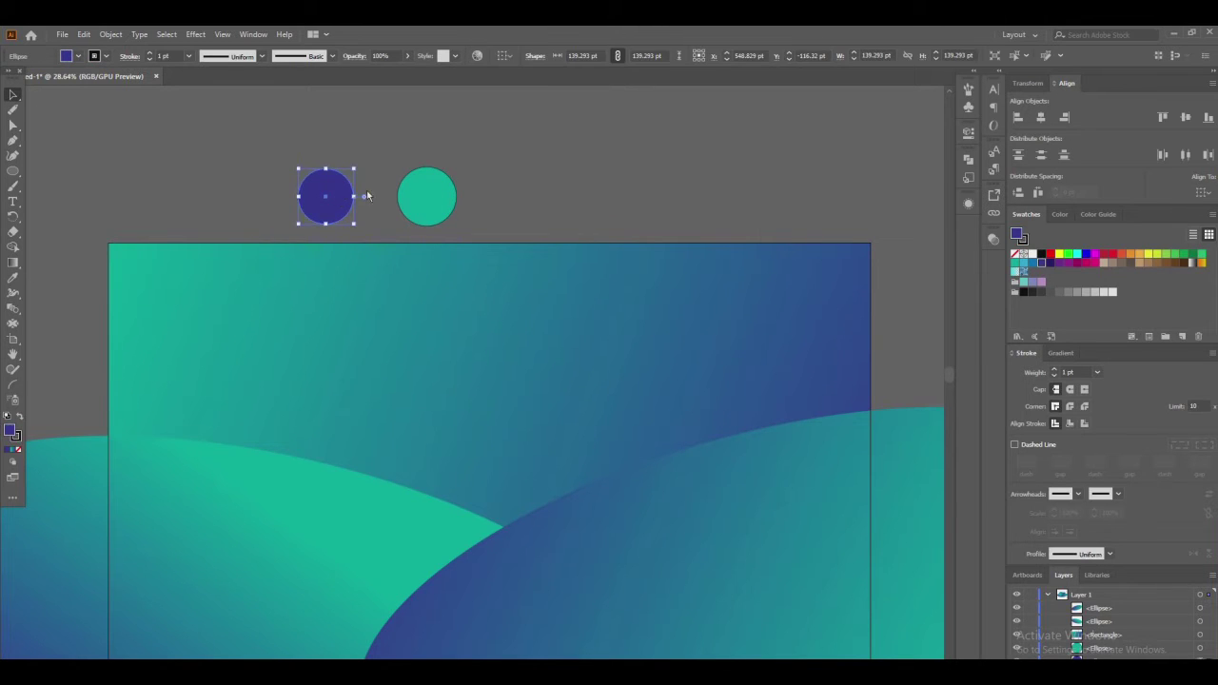
pyautogui.press('Delete')
pyautogui.click(441, 193)
pyautogui.press('Delete')
# Draw a circle about 112 pt wide above the artboard's upper-left corner, plus an ellipse about 99 by 167 pt overlapping it
pyautogui.click(12, 171)
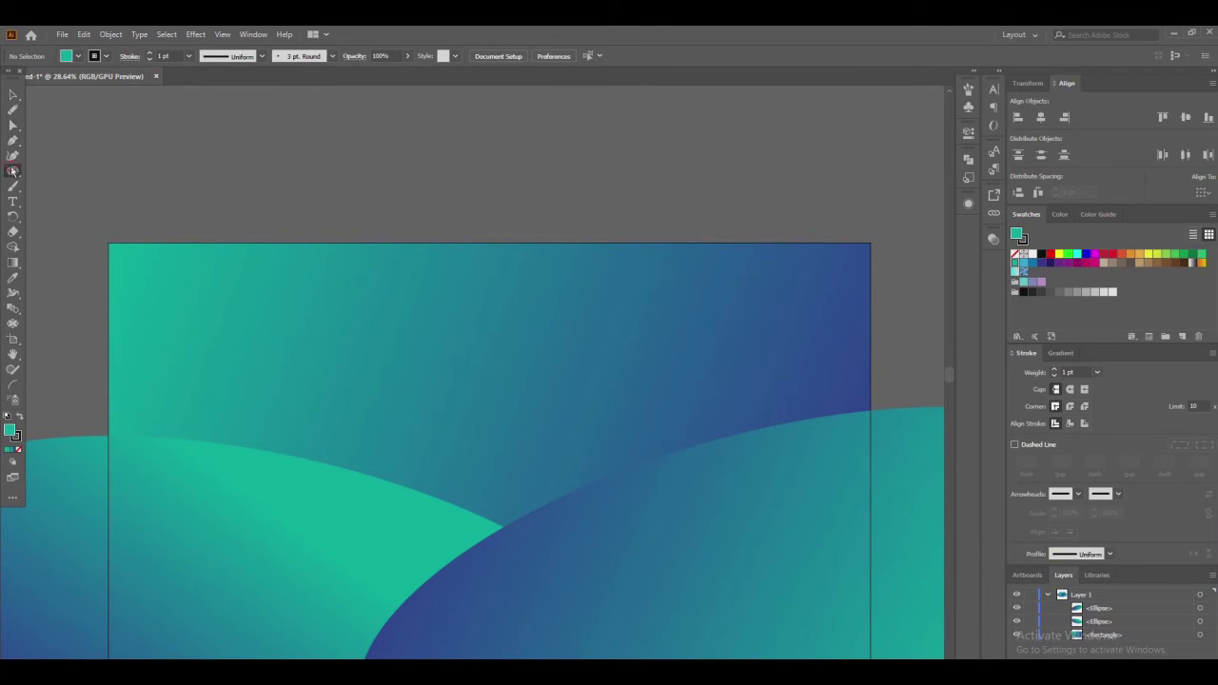
pyautogui.moveTo(128, 156); pyautogui.dragTo(171, 201)
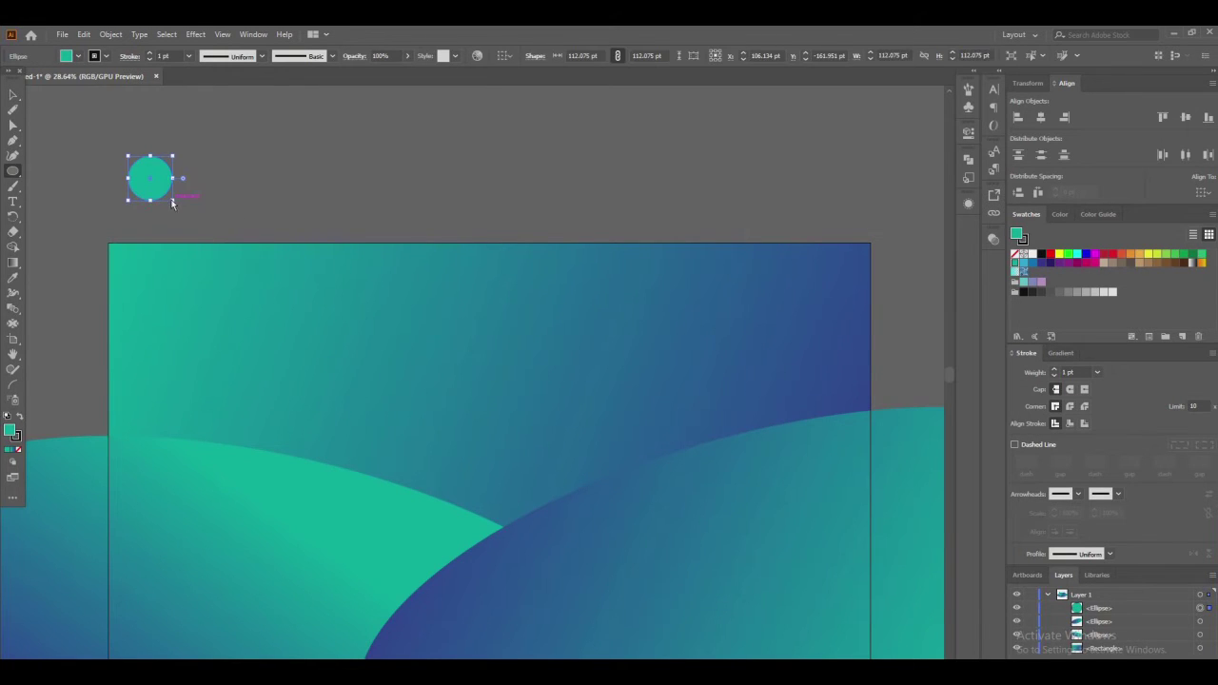
pyautogui.moveTo(184, 157); pyautogui.dragTo(145, 218)
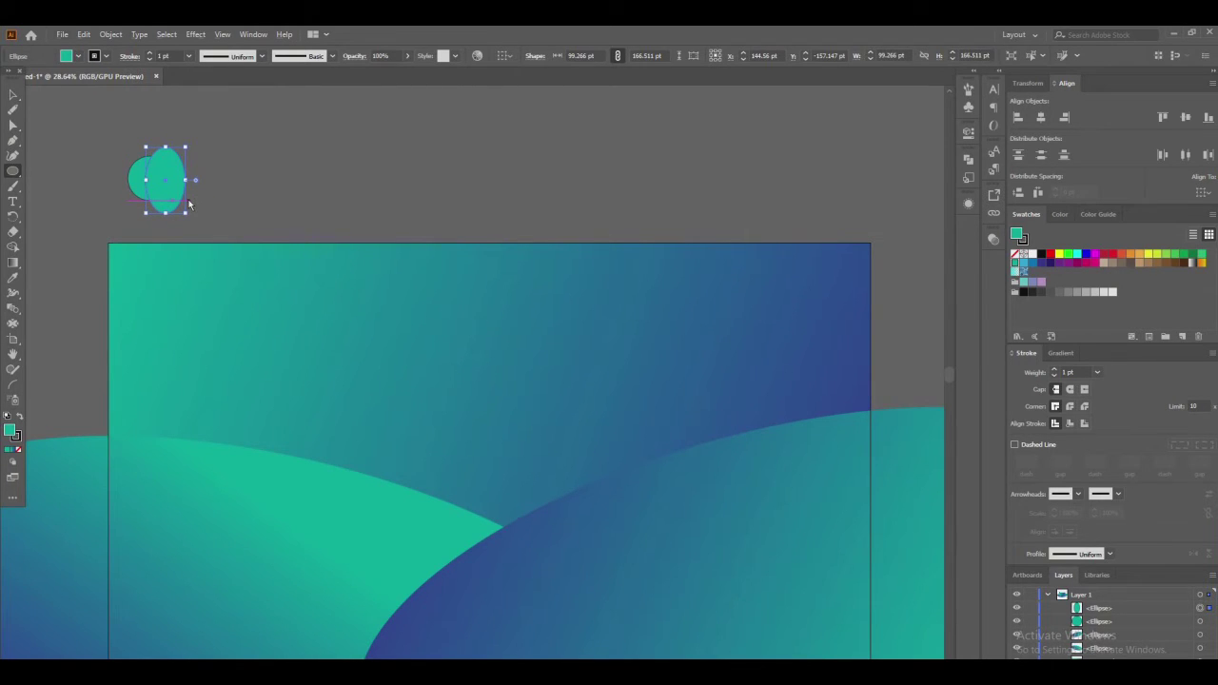
# Reshape the overlapping ellipse into a circle matching the first one, offset slightly to its right
pyautogui.hotkey('alt', 'v')
pyautogui.click(527, 188)
pyautogui.write('v')
pyautogui.press('Escape')
pyautogui.press('v')
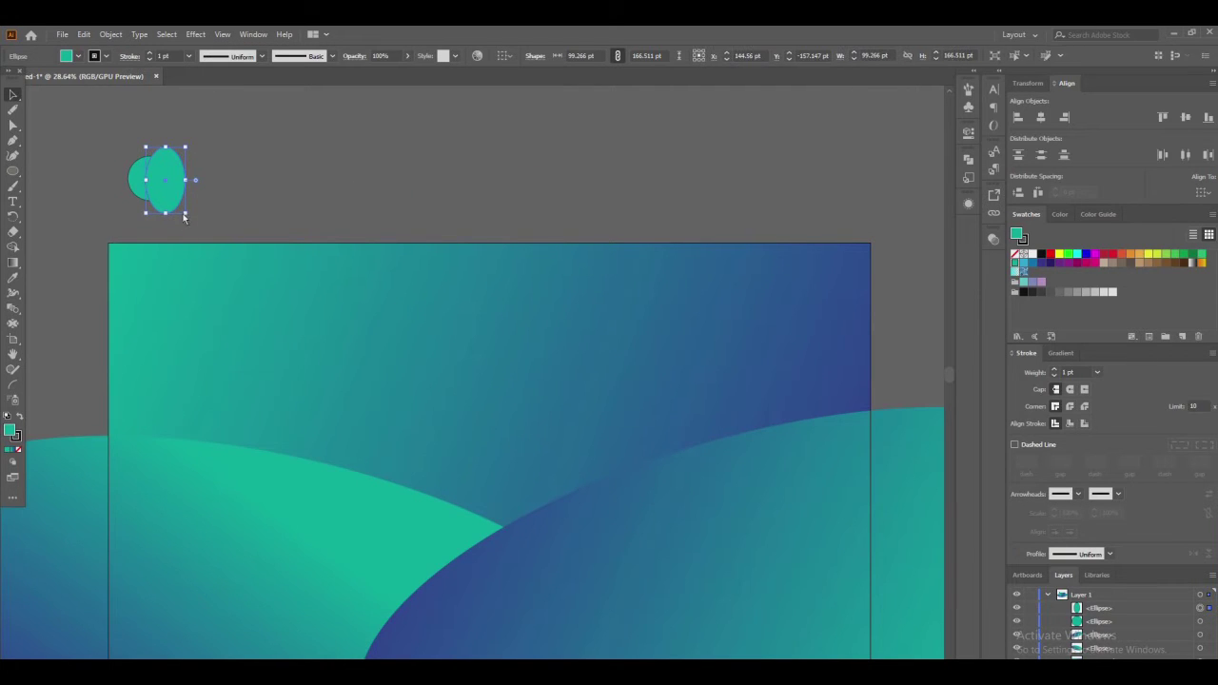
pyautogui.moveTo(184, 217); pyautogui.dragTo(160, 177)
pyautogui.click(301, 197)
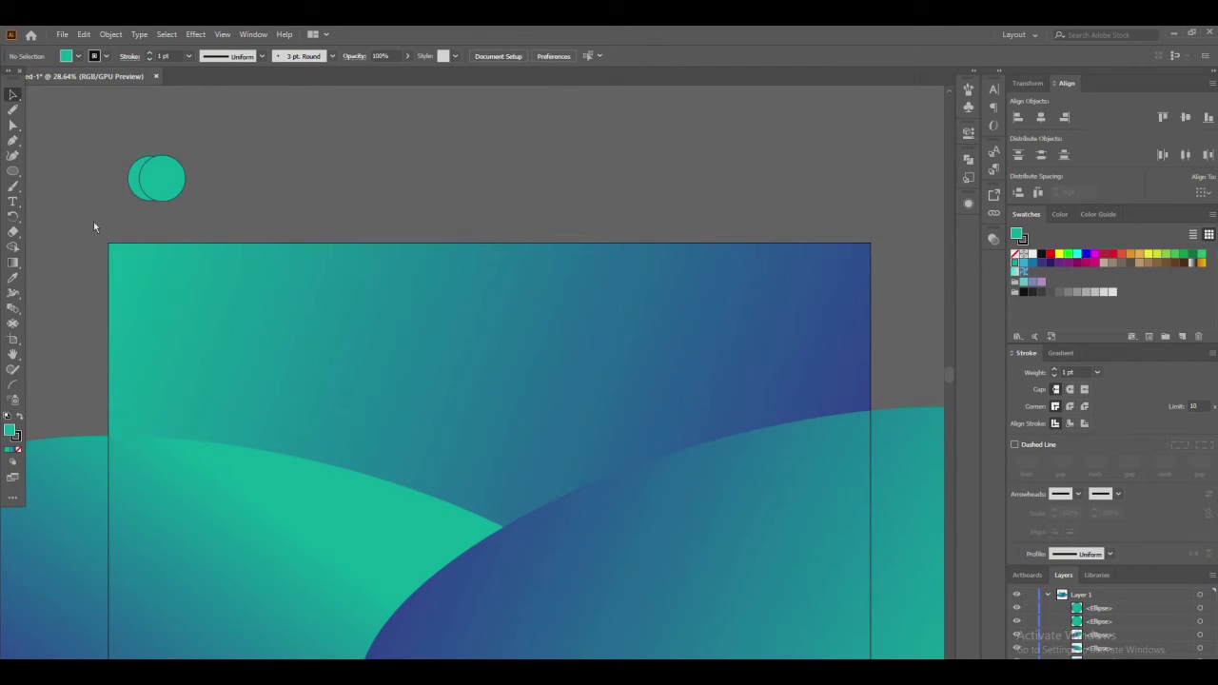
# Subtract the front circle from the back one with Pathfinder's Minus Front to form a crescent moon
pyautogui.moveTo(90, 227); pyautogui.dragTo(163, 159)
pyautogui.click(967, 178)
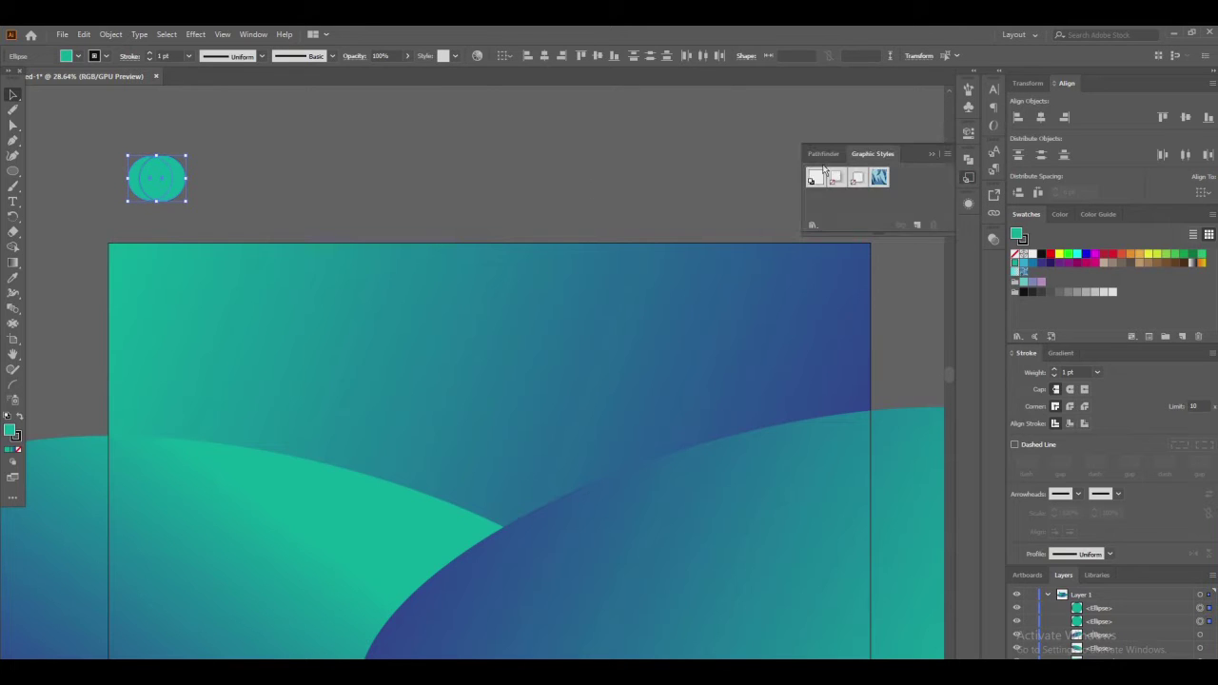
pyautogui.click(824, 153)
pyautogui.click(843, 188)
pyautogui.click(273, 156)
# Fill the crescent with a linear gradient and change its indigo end stop to white
pyautogui.click(140, 179)
pyautogui.click(1060, 354)
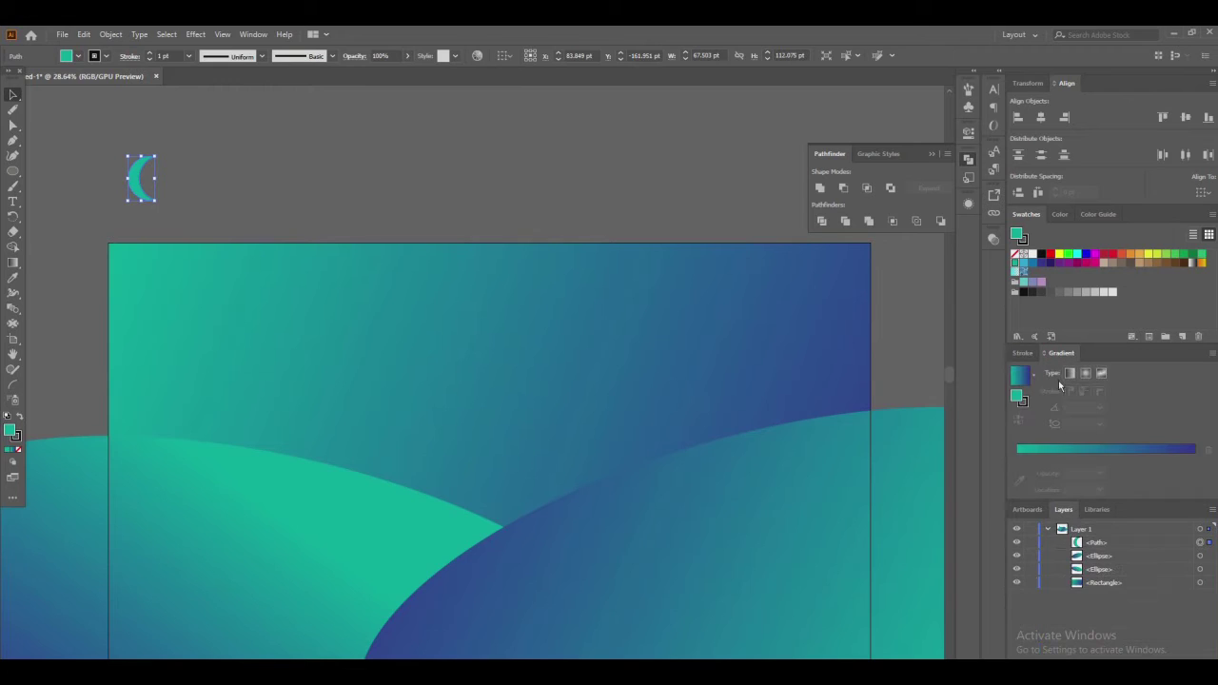
pyautogui.click(1070, 373)
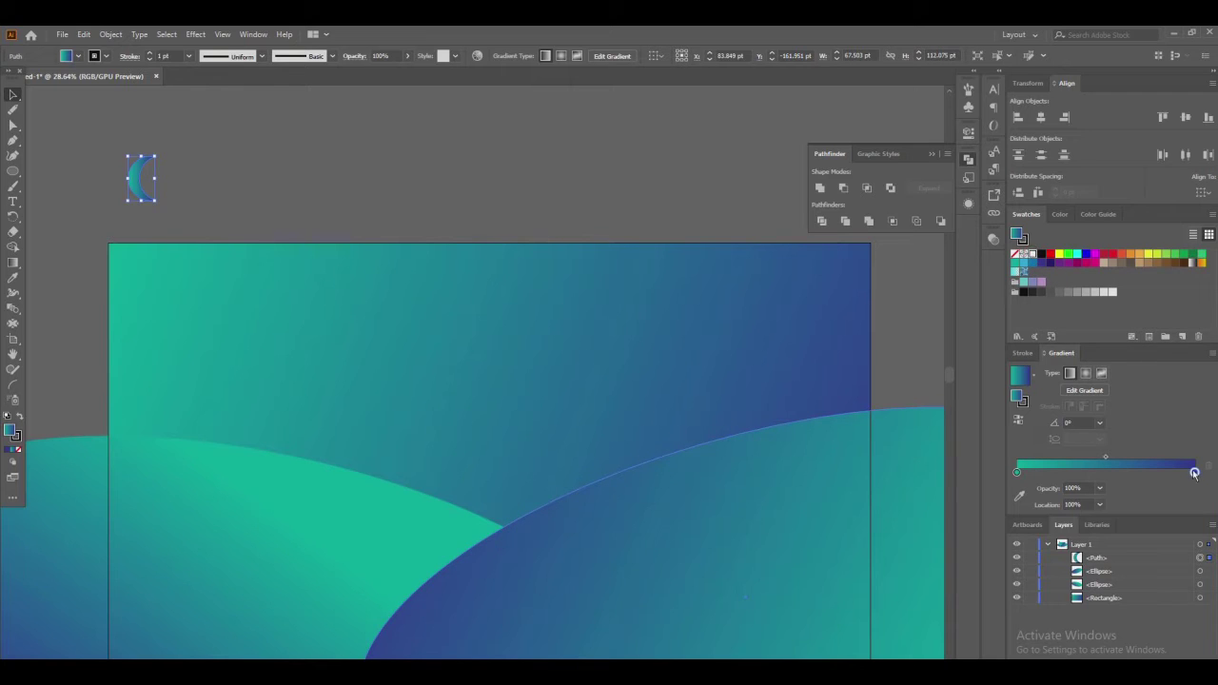
pyautogui.moveTo(1033, 254); pyautogui.dragTo(1195, 473)
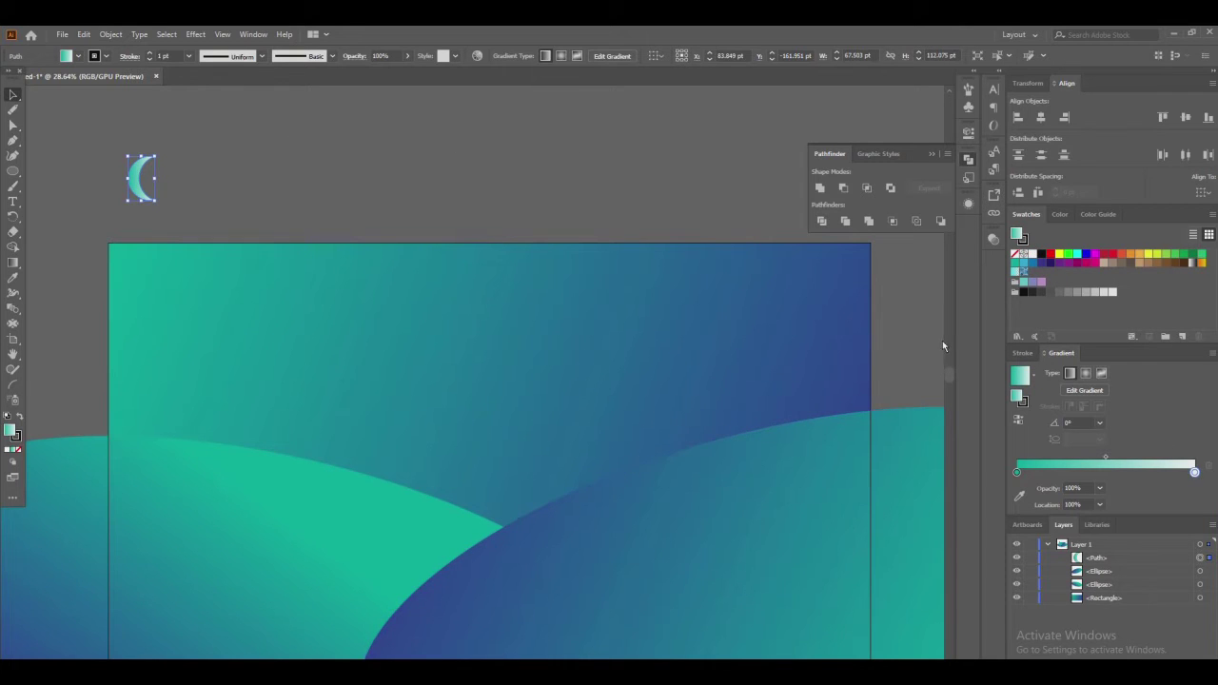
# Redraw the crescent's gradient at about 120° with white at its upper part, and set its stroke weight to 0 pt
pyautogui.click(1081, 395)
pyautogui.moveTo(141, 136)
pyautogui.mouseDown()
pyautogui.moveTo(141, 205)
pyautogui.moveTo(69, 158)
pyautogui.mouseUp()
pyautogui.moveTo(155, 219); pyautogui.dragTo(131, 138)
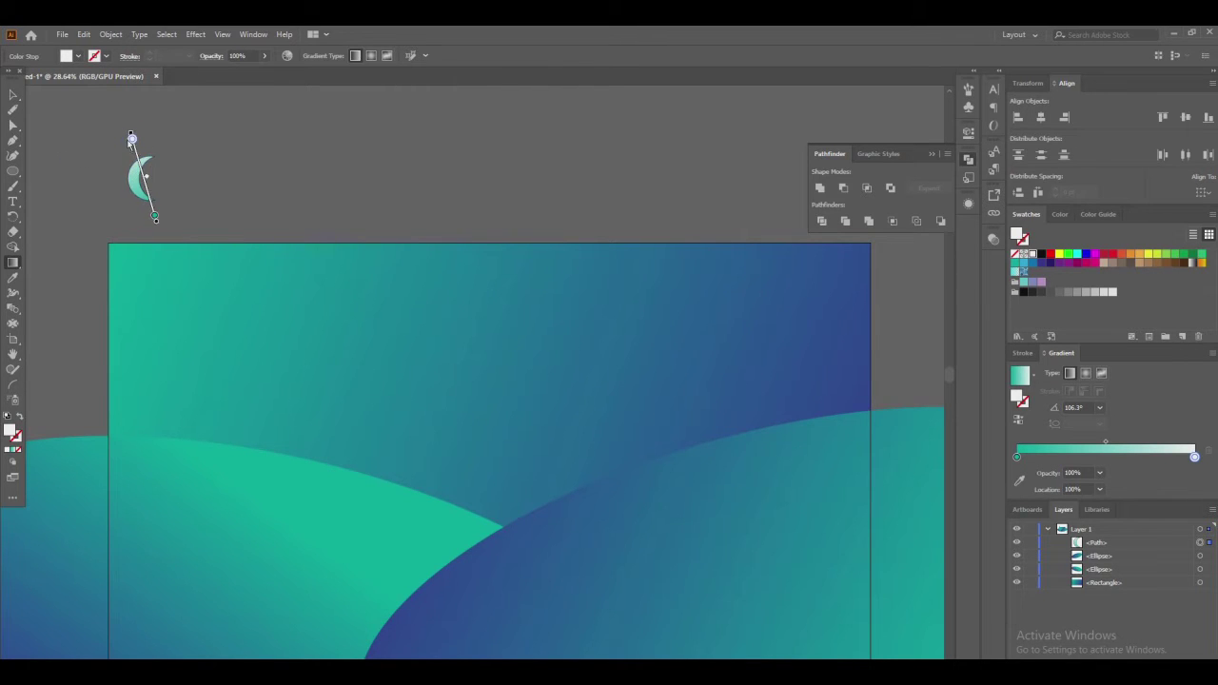
pyautogui.moveTo(178, 235); pyautogui.dragTo(137, 162)
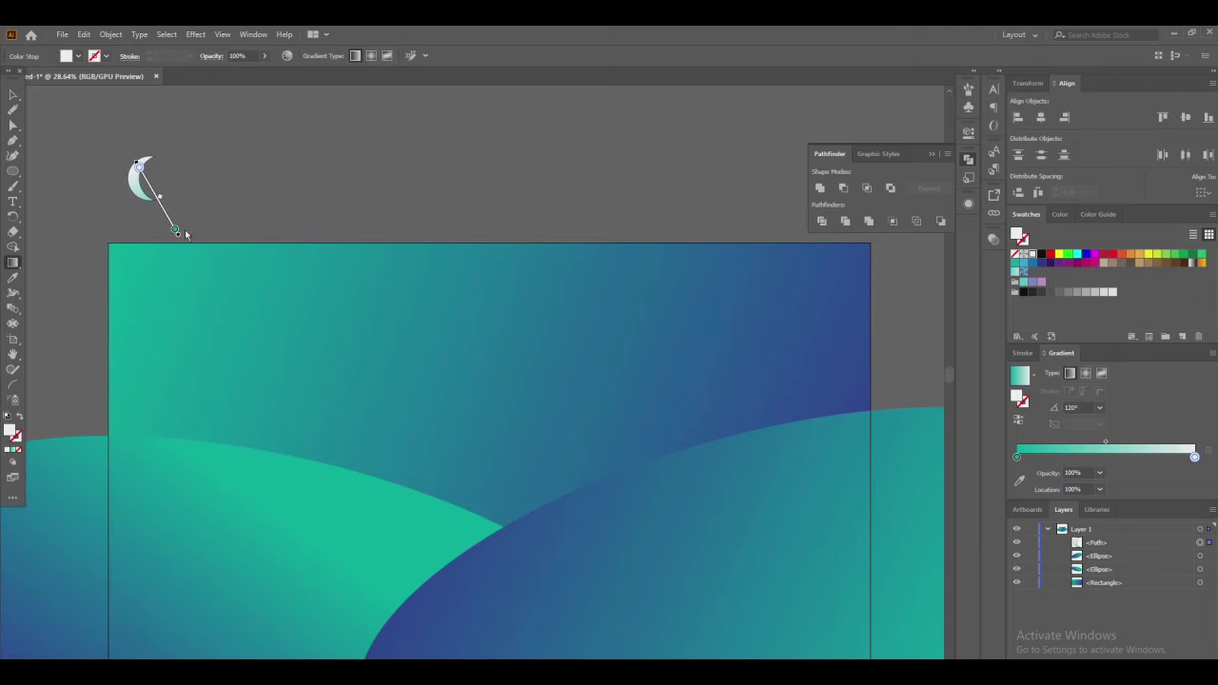
pyautogui.press('v')
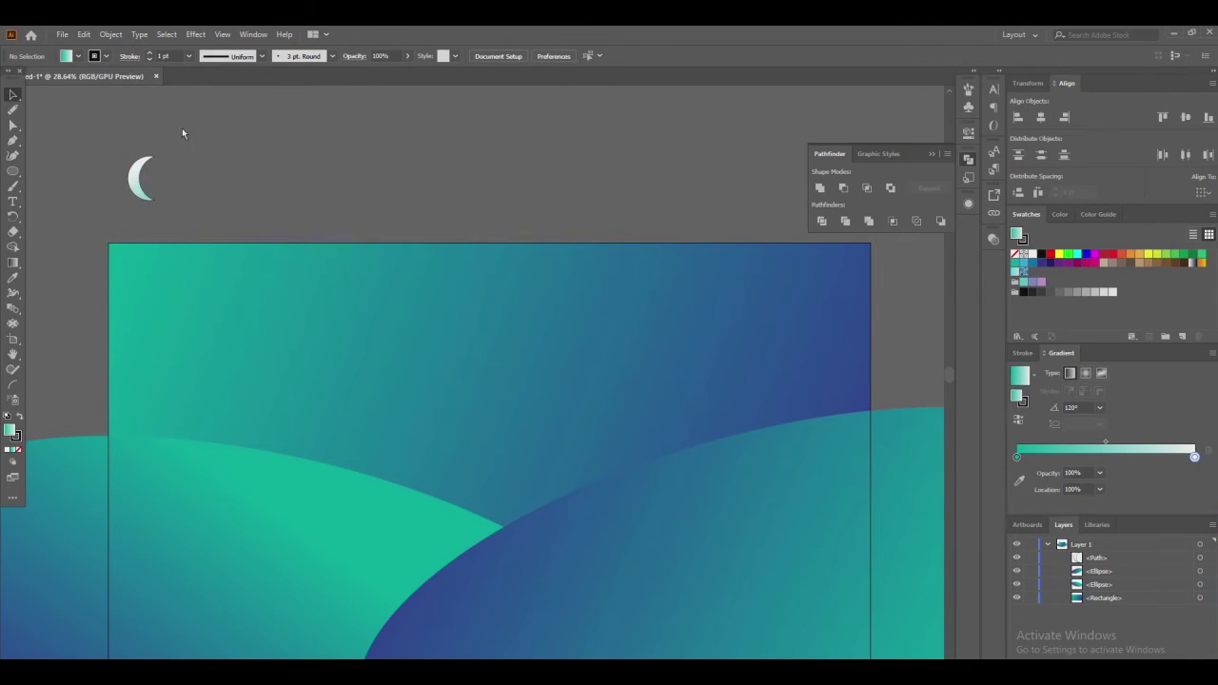
pyautogui.click(1023, 353)
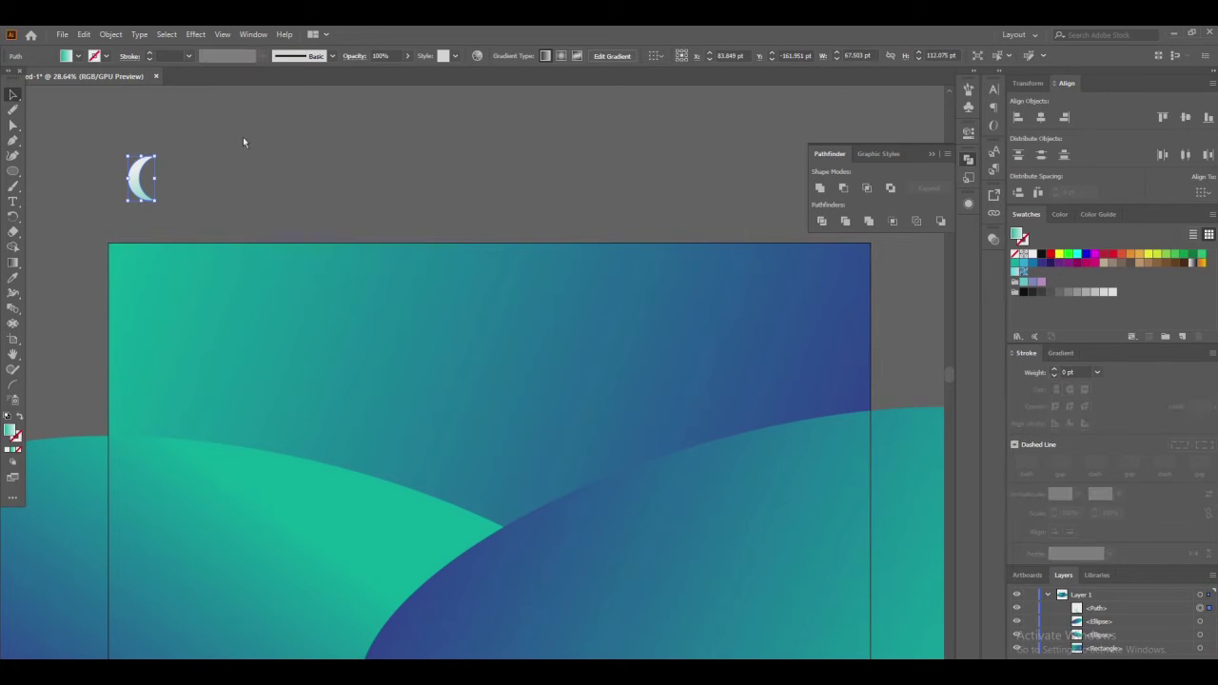
# Add an Outer Glow effect to the crescent with a 10 pt blur and near-white colour F9F9F9, previewing the result
pyautogui.click(195, 33)
pyautogui.moveTo(219, 181)
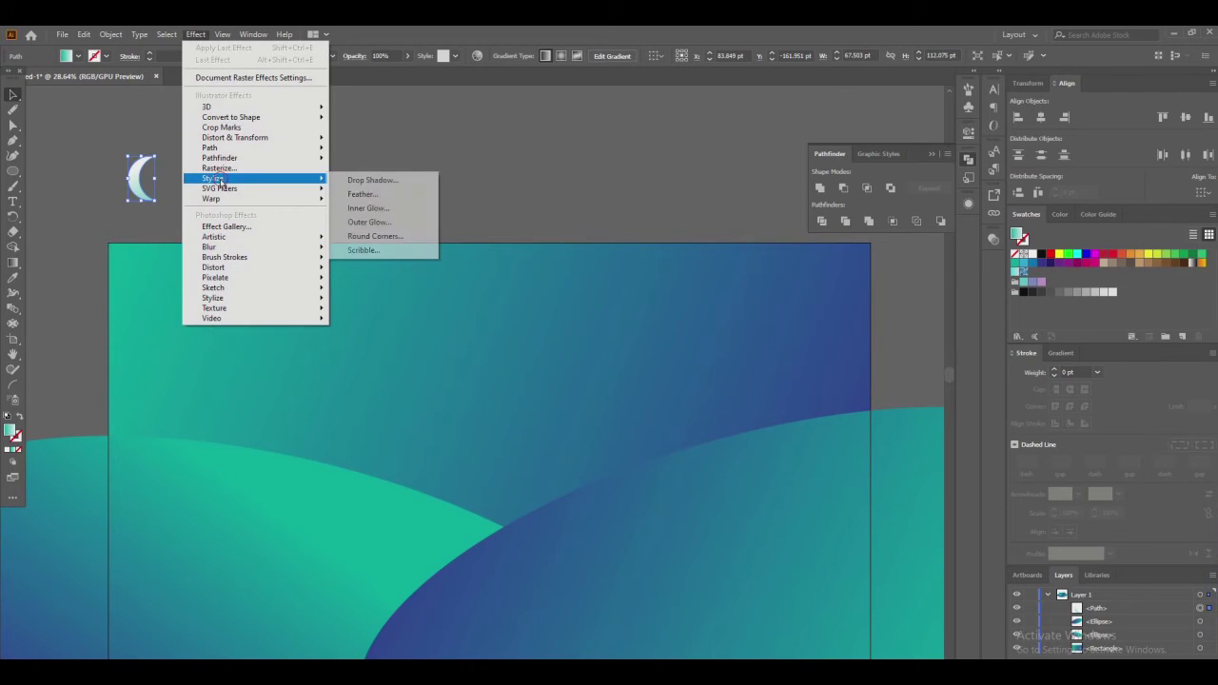
pyautogui.click(411, 222)
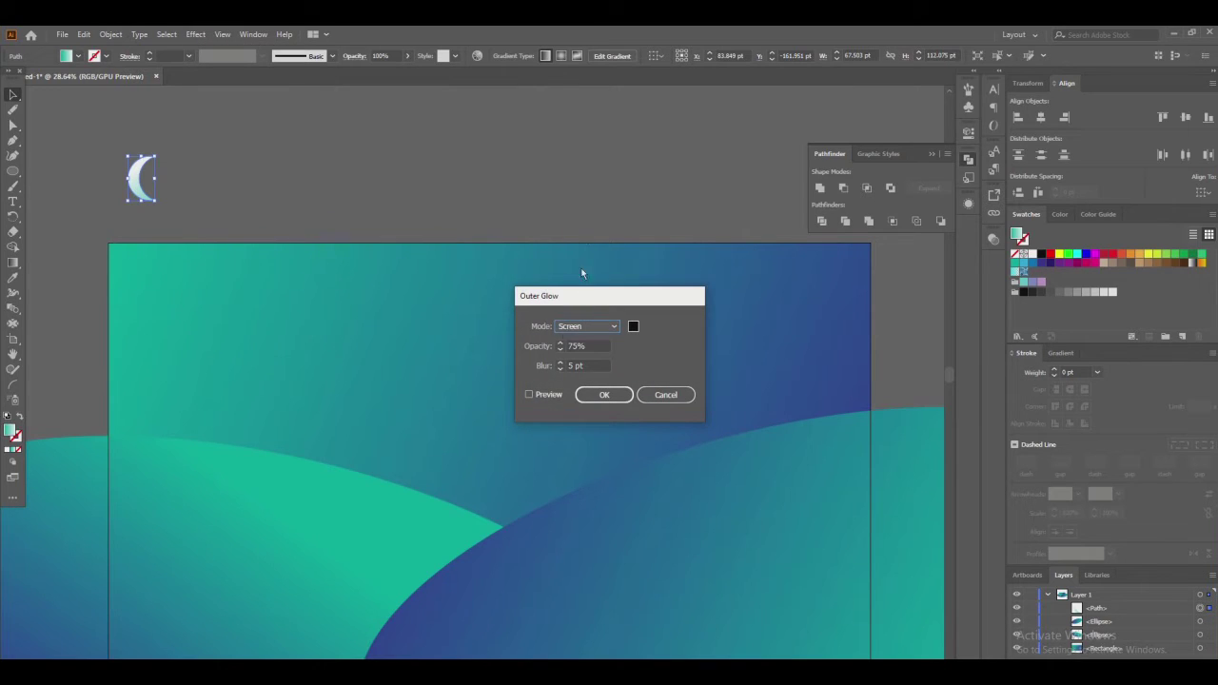
pyautogui.click(530, 394)
pyautogui.click(562, 367)
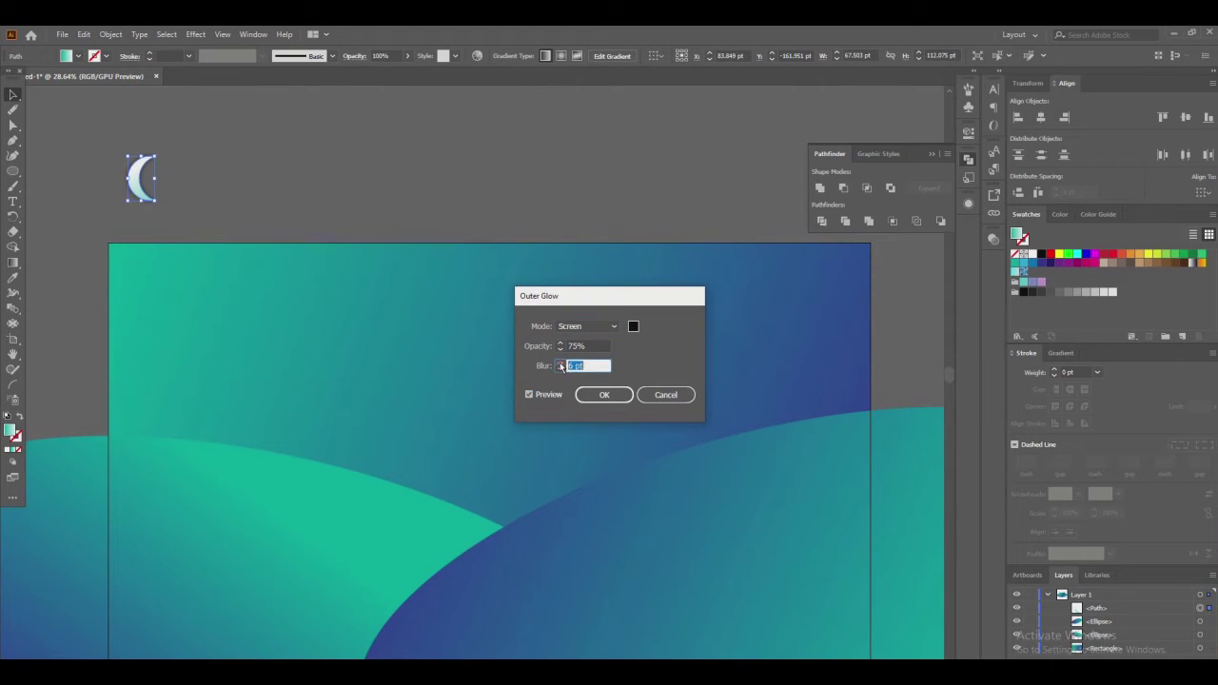
pyautogui.click(633, 326)
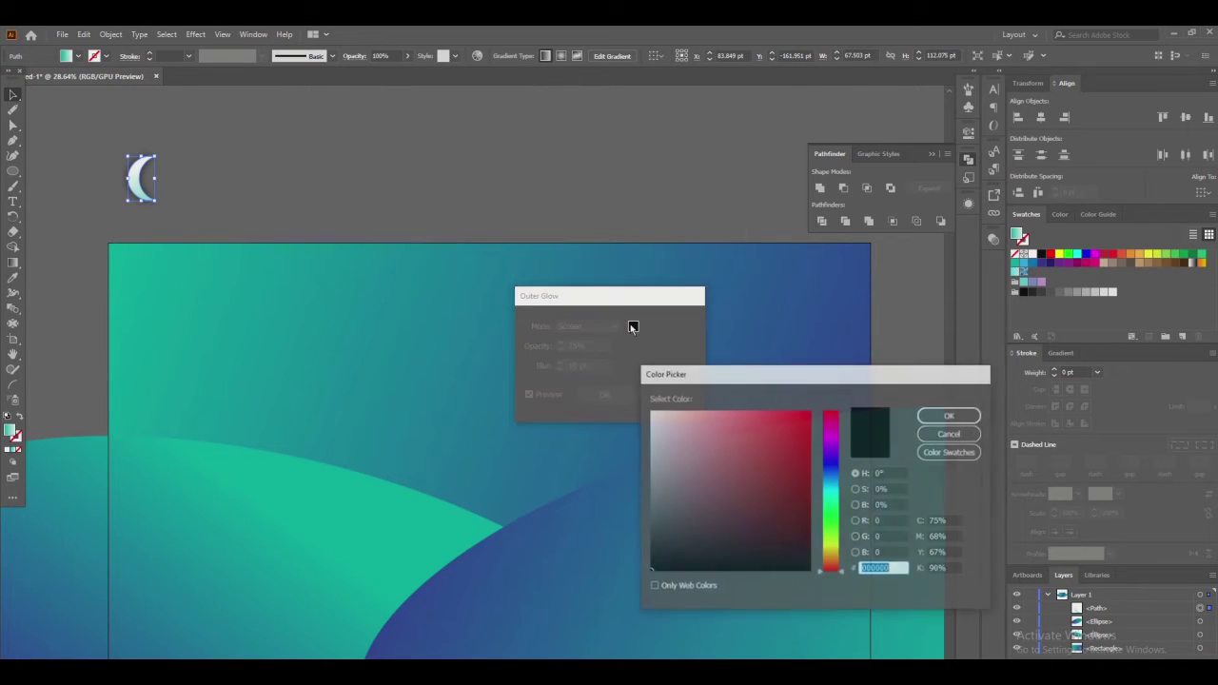
pyautogui.click(651, 416)
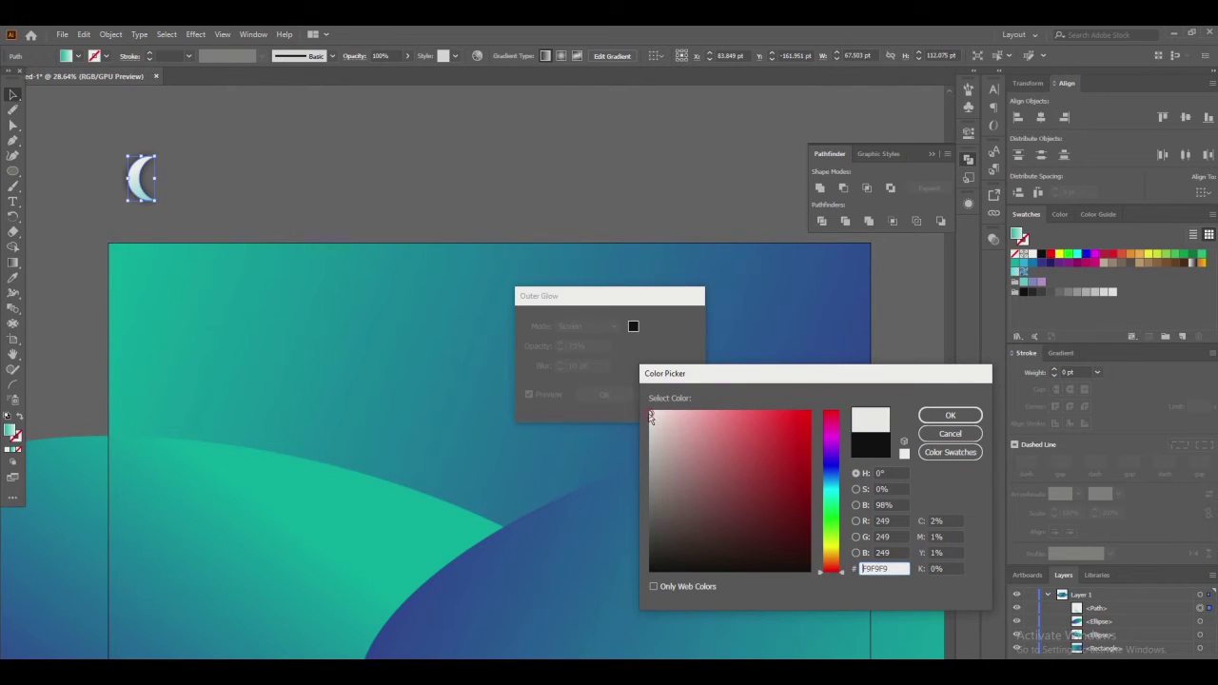
pyautogui.click(945, 416)
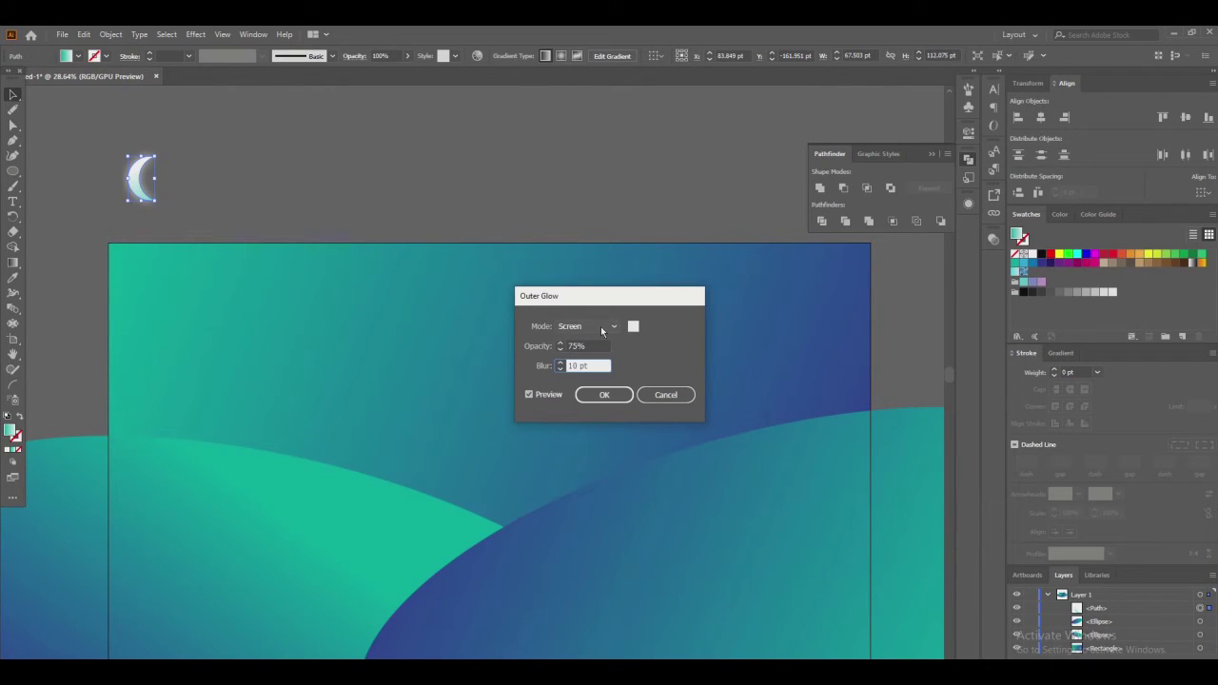
# Set the glow to Multiply with 86% opacity and 21 pt blur, and move the crescent into the sky's upper-left area
pyautogui.click(601, 327)
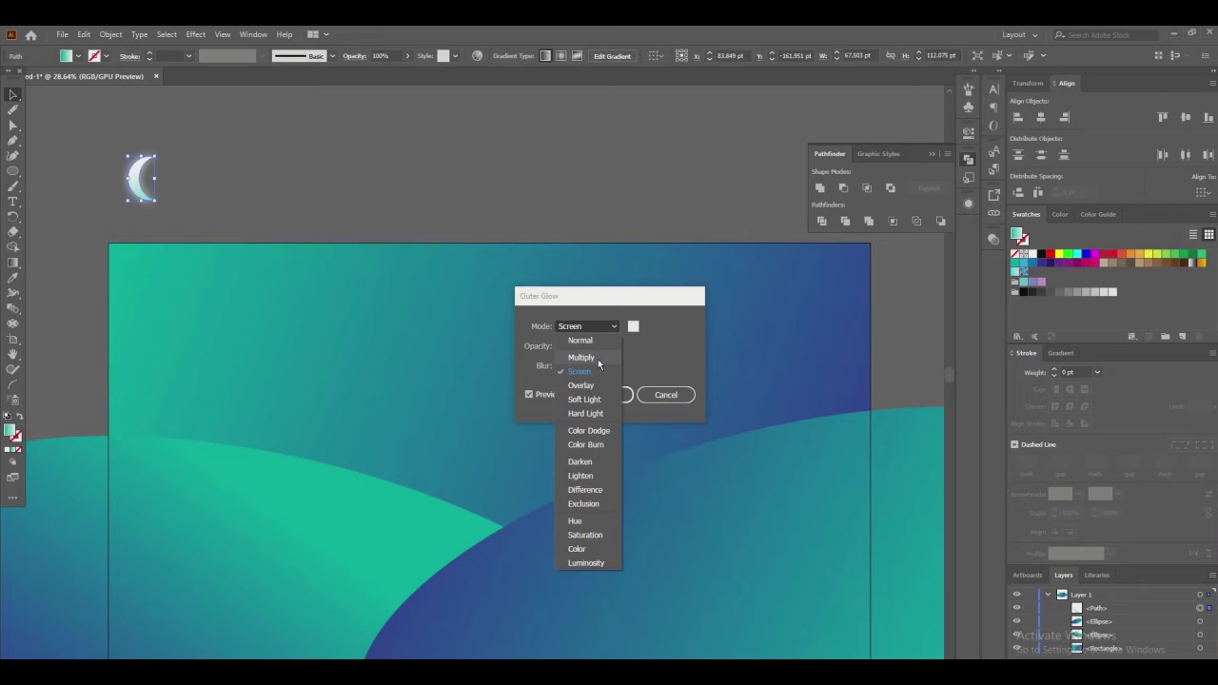
pyautogui.click(599, 359)
pyautogui.click(561, 343)
pyautogui.click(561, 365)
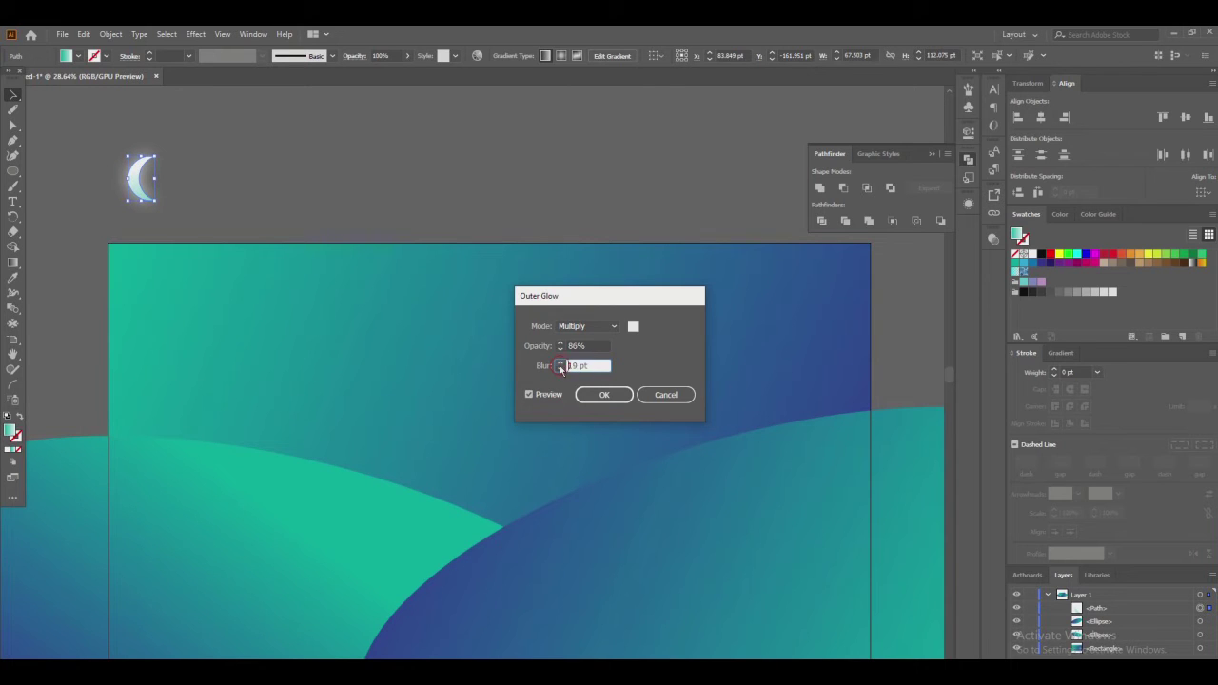
pyautogui.click(605, 395)
pyautogui.moveTo(143, 190); pyautogui.dragTo(259, 317)
pyautogui.click(379, 220)
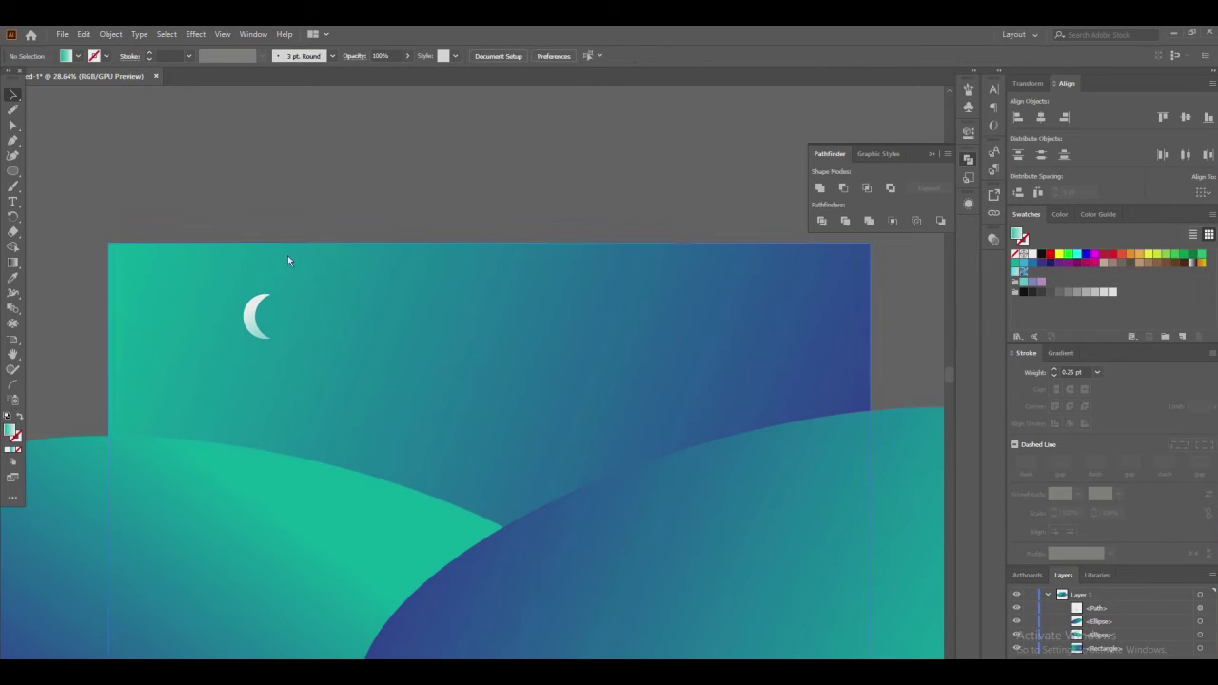
# Apply another Outer Glow to the crescent in Multiply mode at 86% opacity with a larger blur
pyautogui.click(258, 300)
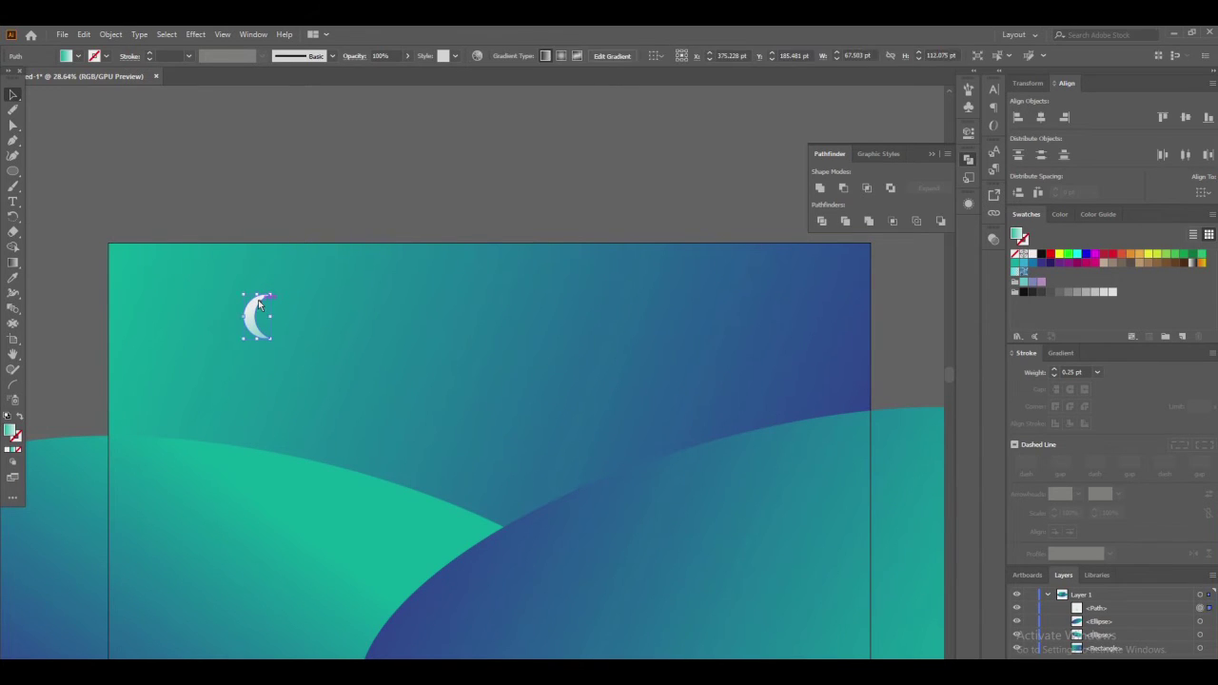
pyautogui.click(195, 34)
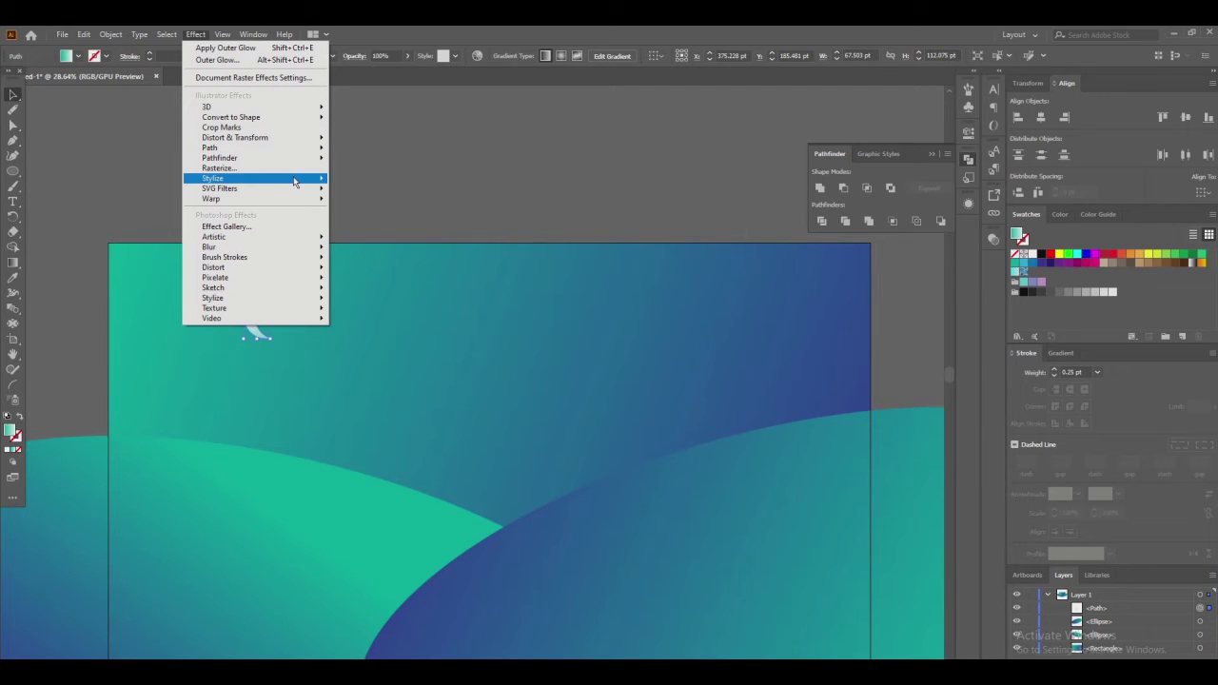
pyautogui.moveTo(295, 181)
pyautogui.click(375, 221)
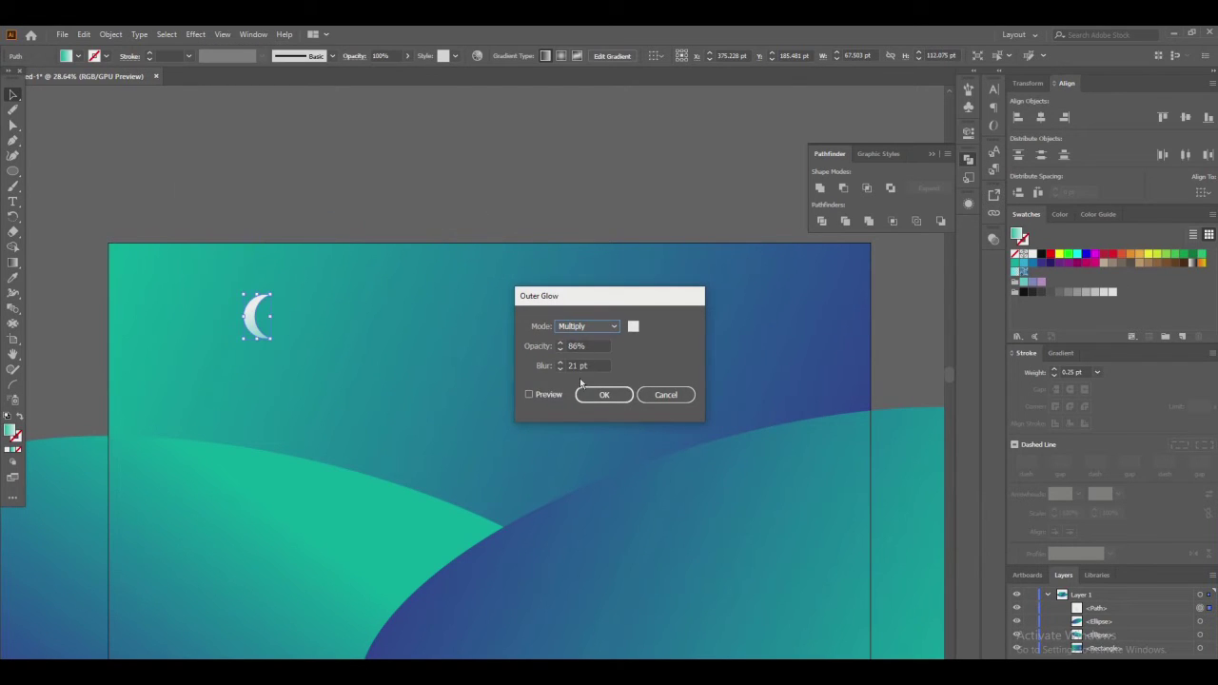
pyautogui.click(529, 394)
pyautogui.click(561, 362)
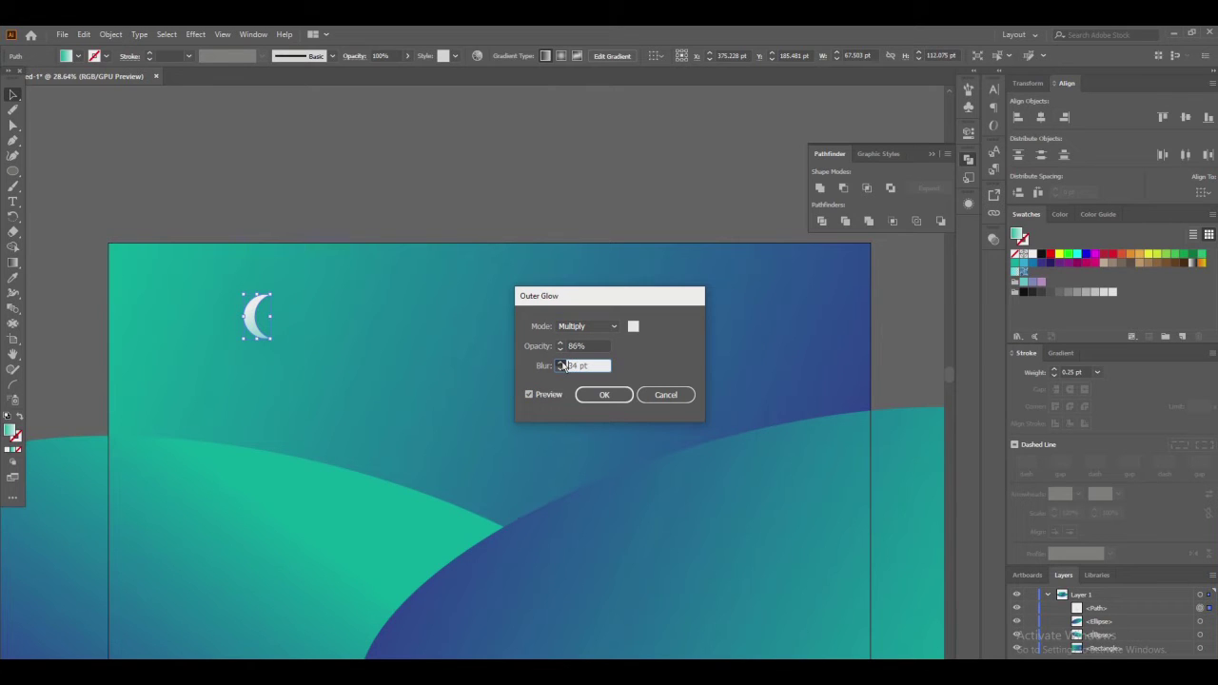
pyautogui.click(602, 394)
pyautogui.click(328, 143)
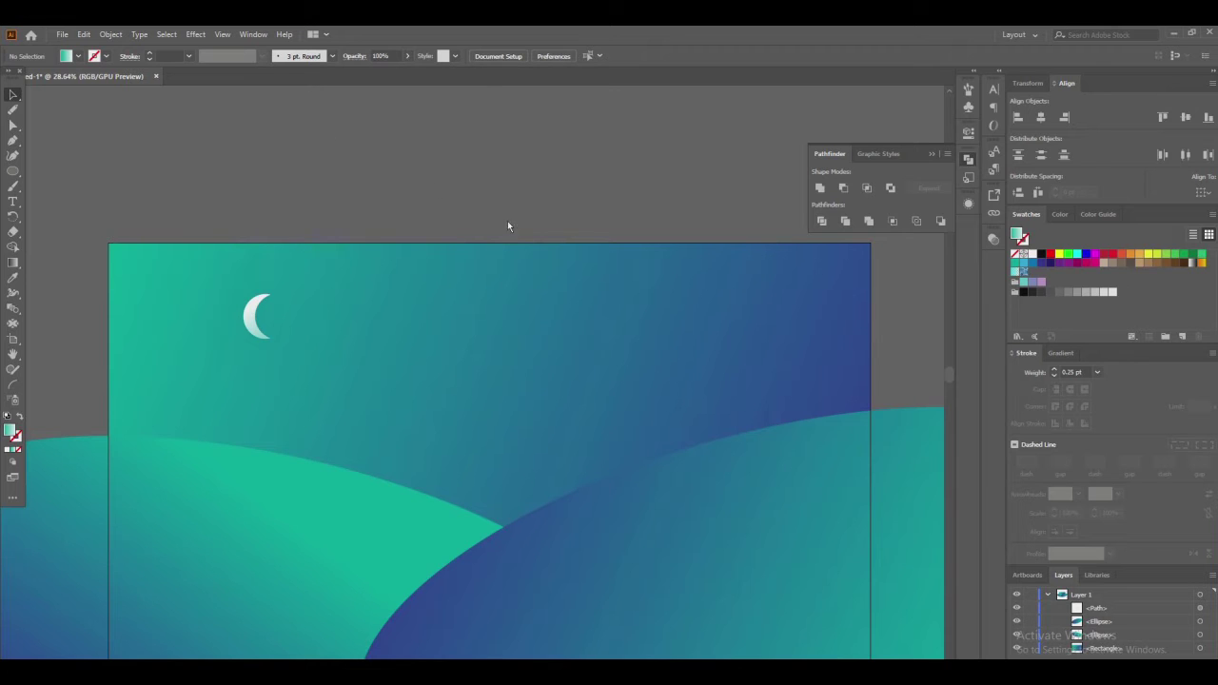
# Draw a circle about 136 pt in diameter on the upper edge of the front hill as a tree crown
pyautogui.scroll(-3, 545, 296)
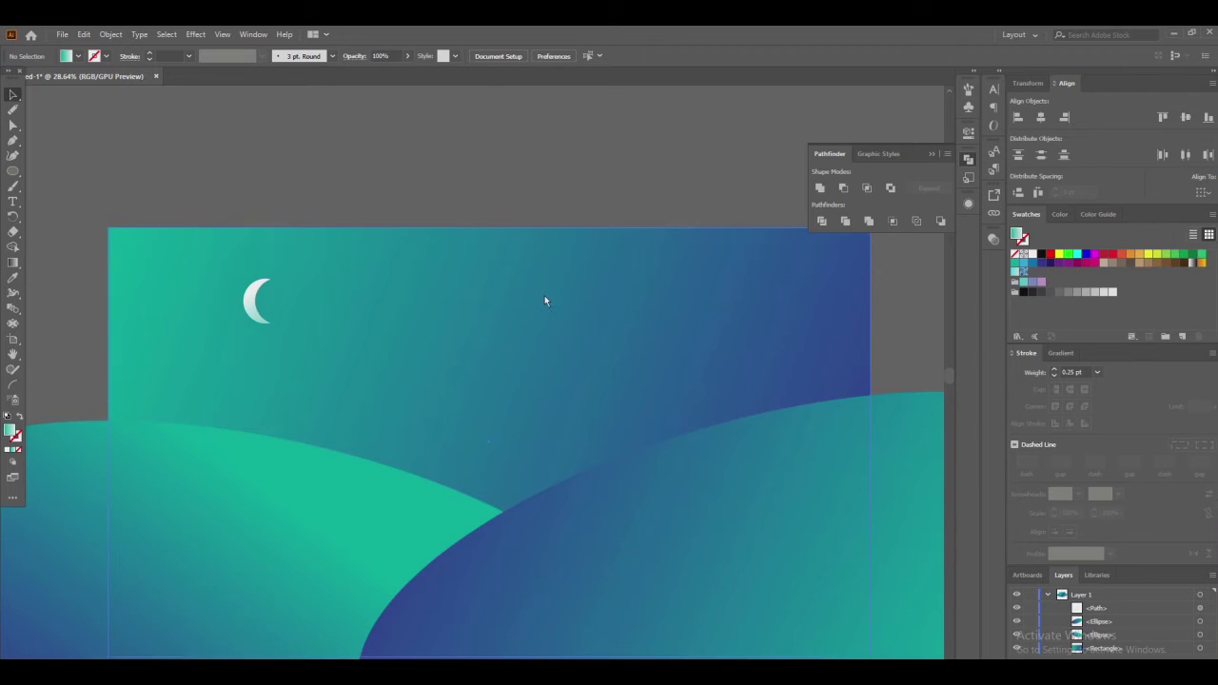
pyautogui.press('l')
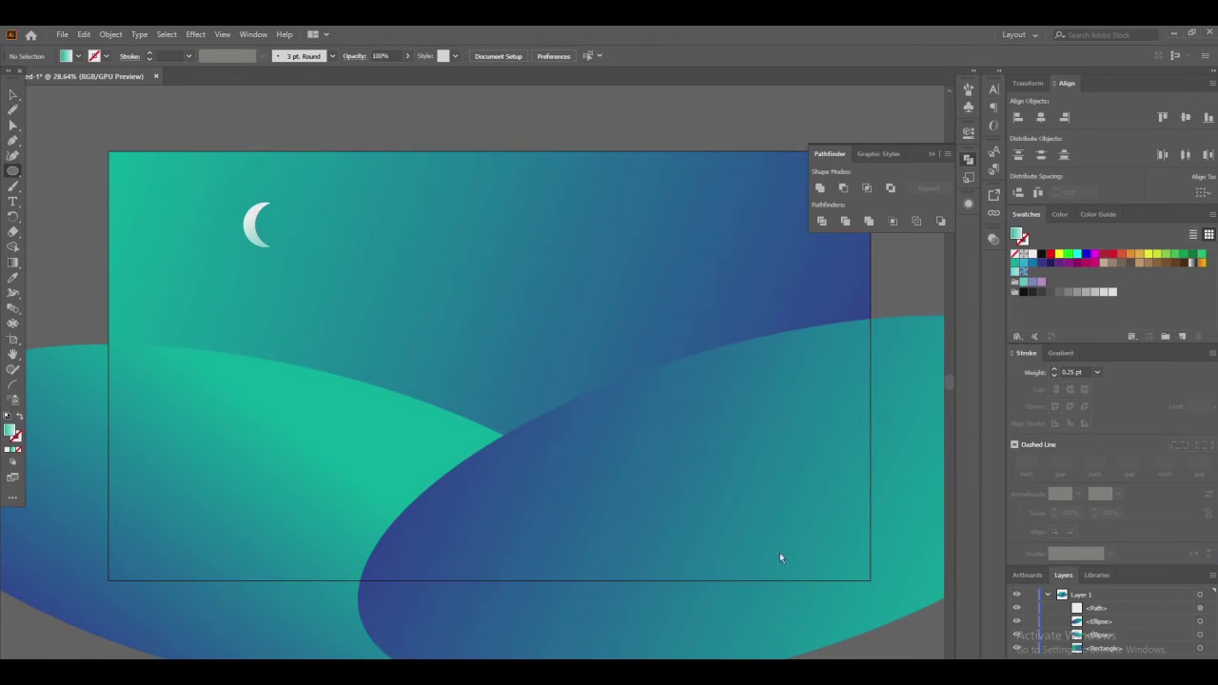
pyautogui.moveTo(641, 354); pyautogui.dragTo(693, 409)
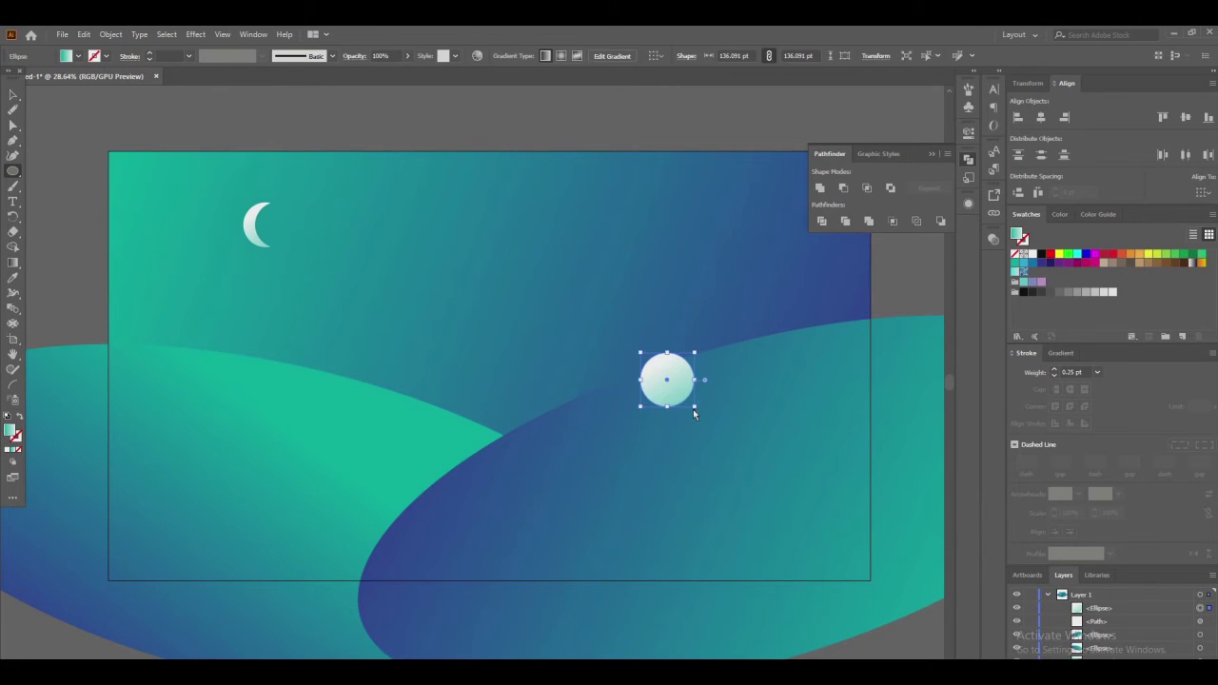
# Draw a closed tapered trunk with the Pen tool, narrow at the crown's underside and wider at its base
pyautogui.press('p')
pyautogui.click(662, 401)
pyautogui.click(657, 450)
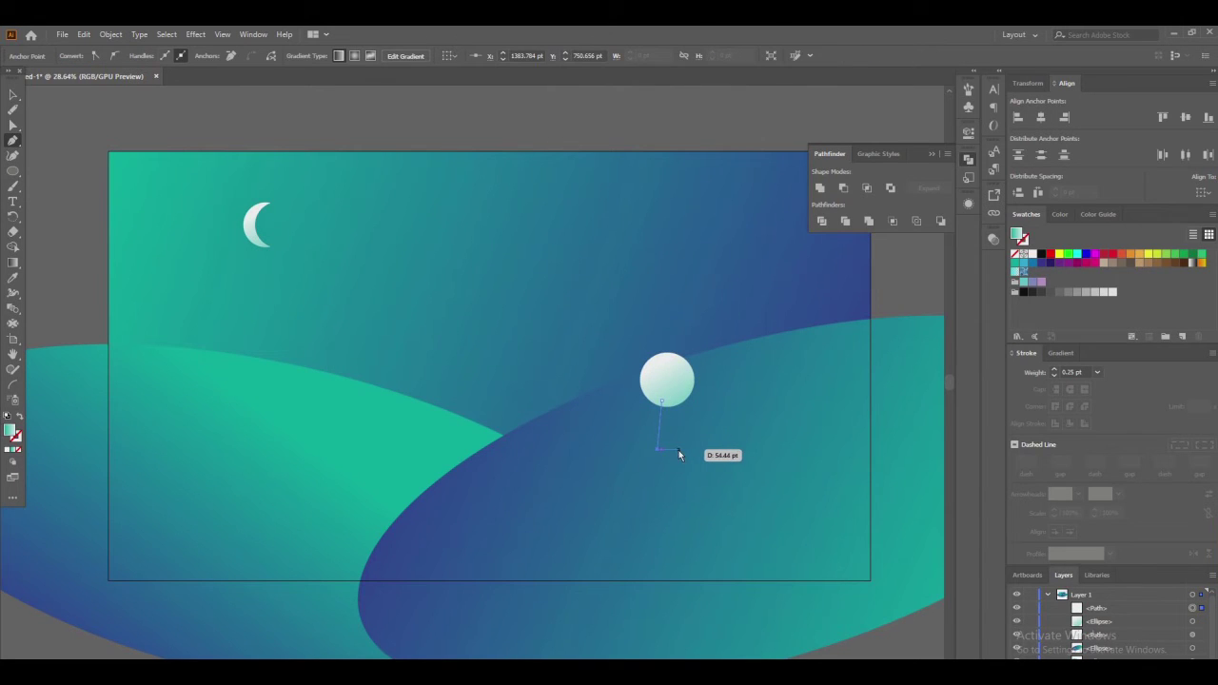
pyautogui.click(679, 448)
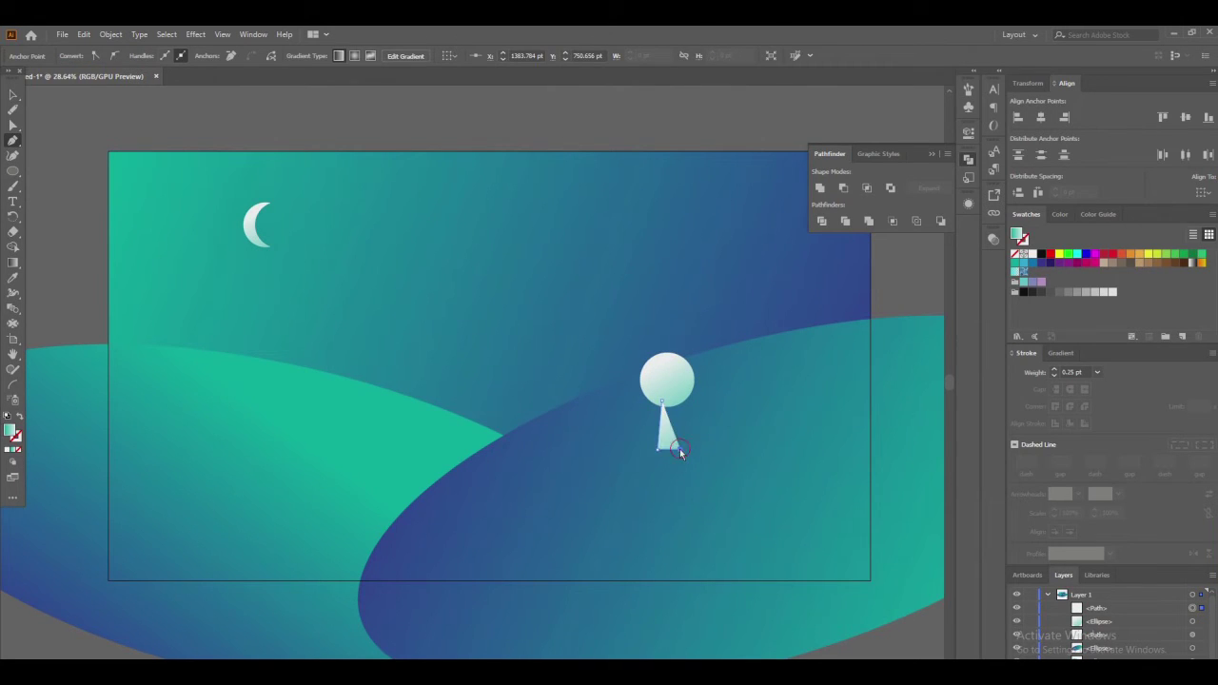
pyautogui.click(668, 401)
pyautogui.click(663, 401)
# Merge the crown and trunk with Pathfinder's Unite and slightly round the corners where they meet
pyautogui.press('v')
pyautogui.click(683, 391)
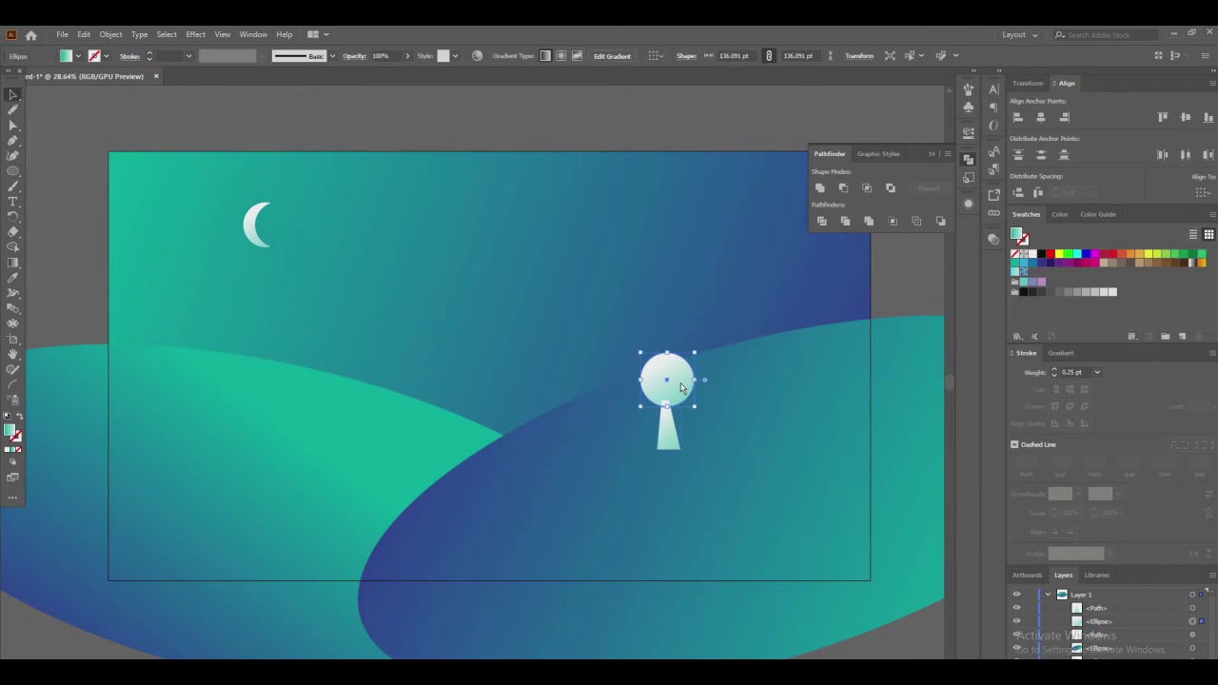
pyautogui.keyDown('shift'); pyautogui.click(669, 425); pyautogui.keyUp('shift')
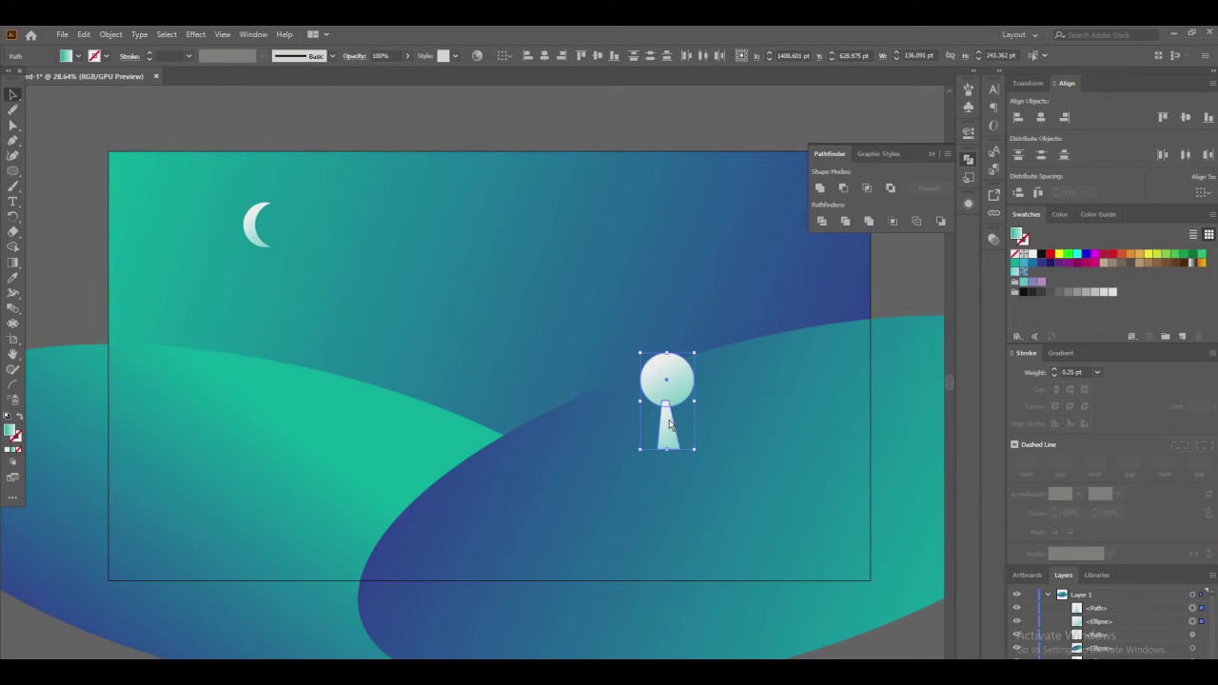
pyautogui.click(821, 187)
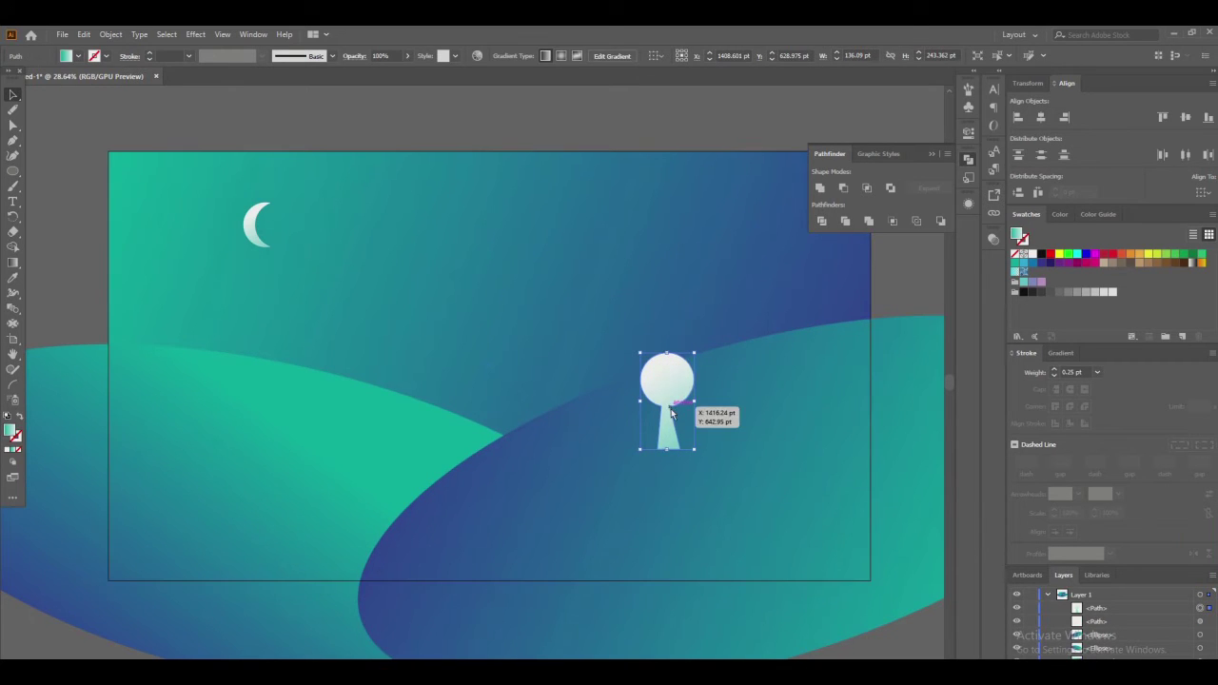
pyautogui.press('a')
pyautogui.moveTo(671, 413); pyautogui.dragTo(671, 410)
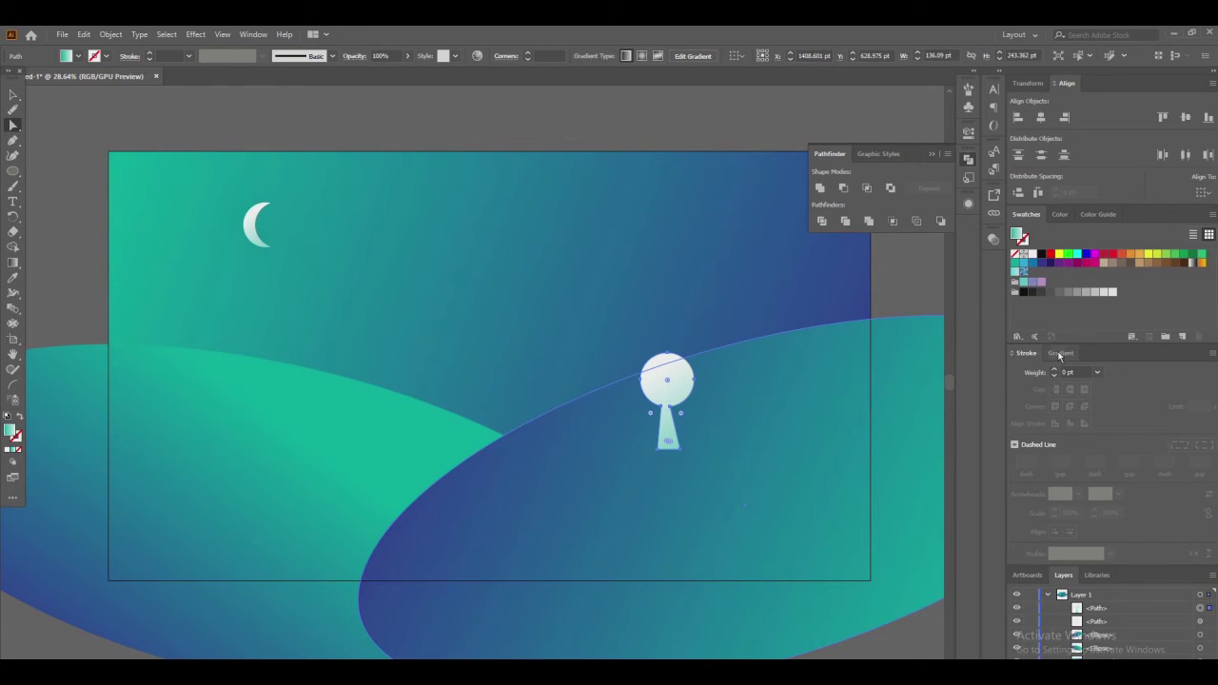
# Replace the white stop of the tree's gradient with indigo and redraw it downward at about -98° with teal at the crown
pyautogui.click(1059, 355)
pyautogui.click(1072, 391)
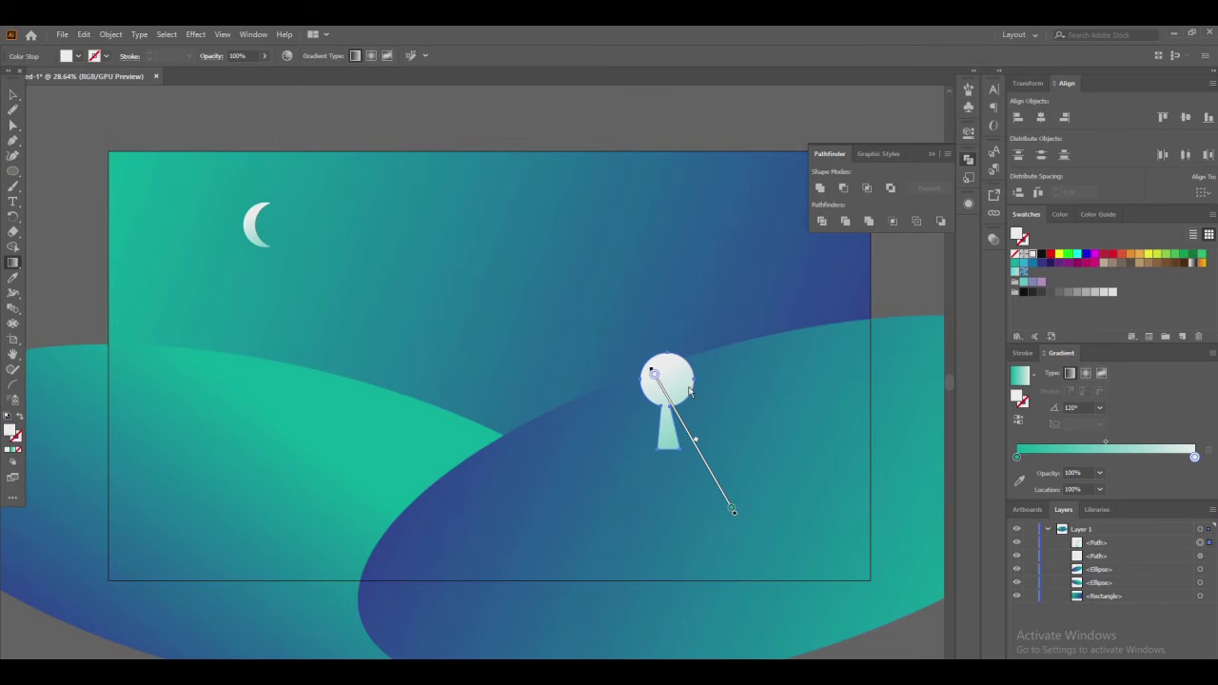
pyautogui.moveTo(667, 359); pyautogui.dragTo(666, 467)
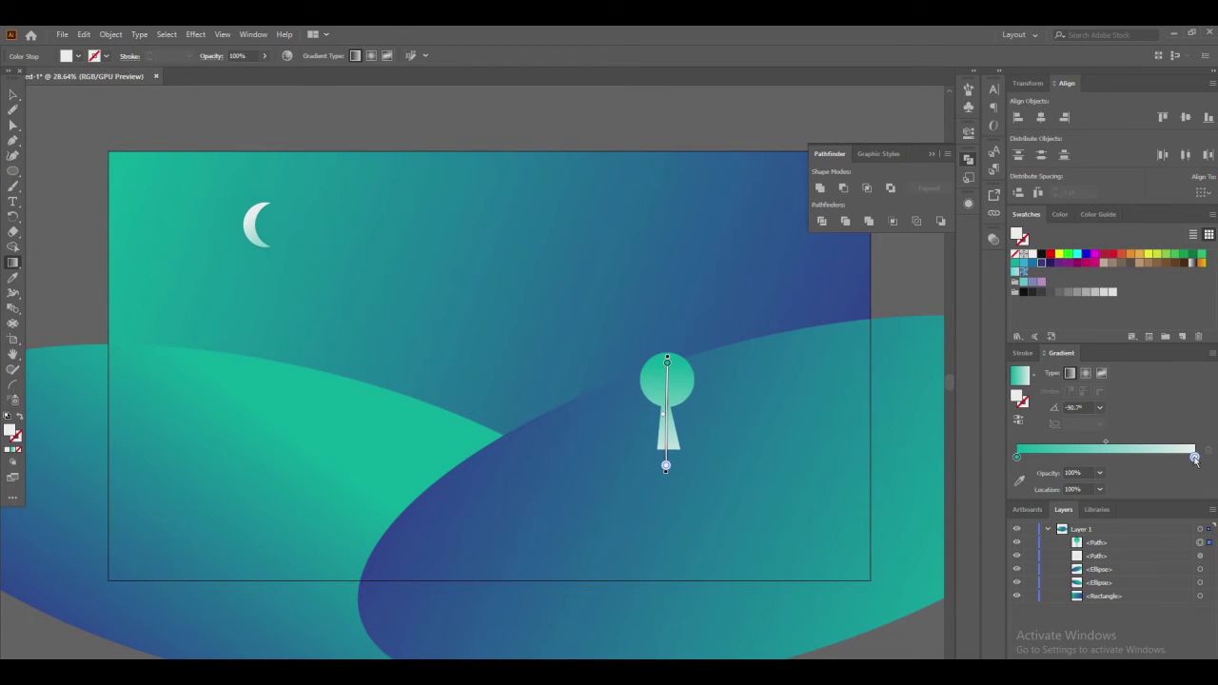
pyautogui.moveTo(1042, 263); pyautogui.dragTo(1196, 458)
pyautogui.moveTo(671, 357); pyautogui.dragTo(657, 442)
pyautogui.moveTo(678, 368)
pyautogui.mouseDown()
pyautogui.moveTo(666, 447)
pyautogui.moveTo(676, 380)
pyautogui.mouseUp()
pyautogui.moveTo(675, 326)
pyautogui.mouseDown()
pyautogui.moveTo(664, 497)
pyautogui.moveTo(651, 497)
pyautogui.mouseUp()
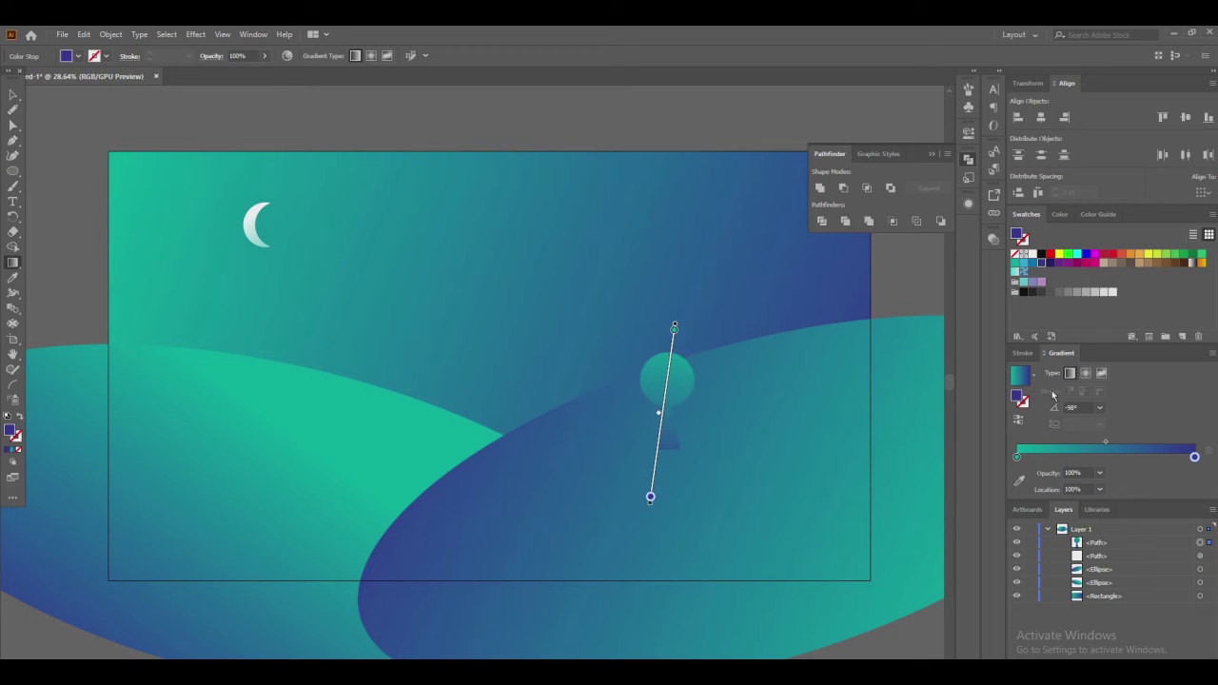
# Try a blue end stop on the tree's gradient, restore indigo, and redraw the gradient at about -76°
pyautogui.moveTo(1033, 264); pyautogui.dragTo(1196, 459)
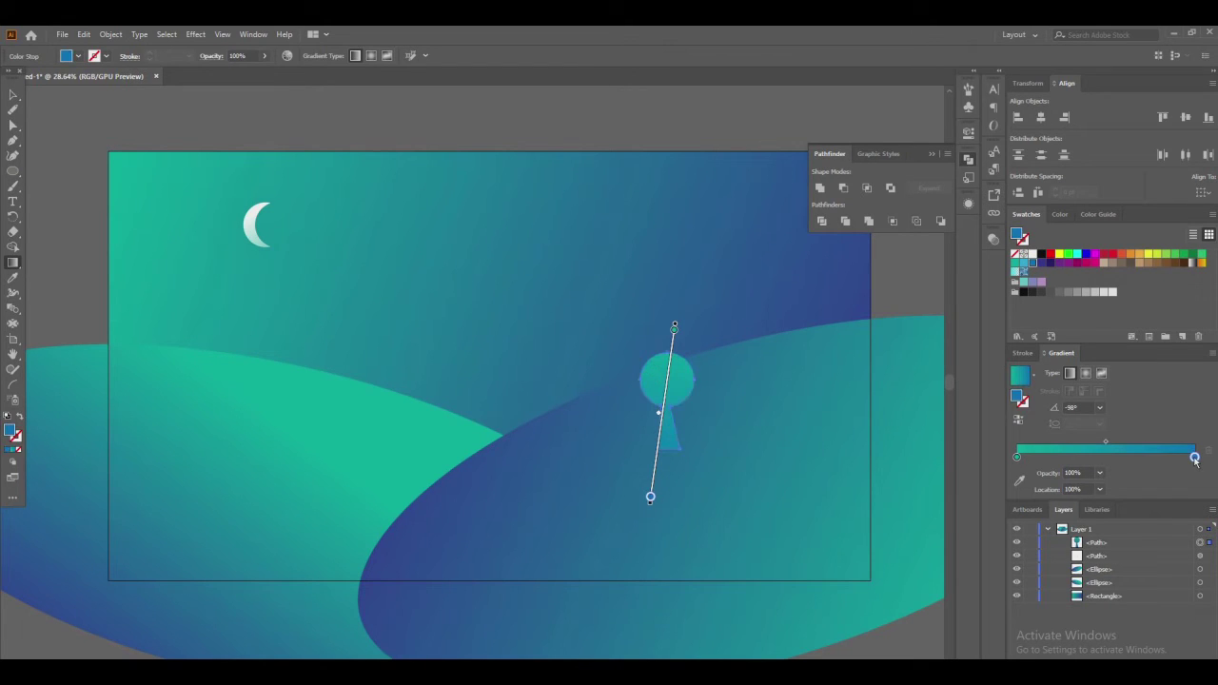
pyautogui.moveTo(1043, 265); pyautogui.dragTo(1196, 457)
pyautogui.moveTo(700, 299); pyautogui.dragTo(625, 548)
pyautogui.moveTo(657, 341); pyautogui.dragTo(691, 473)
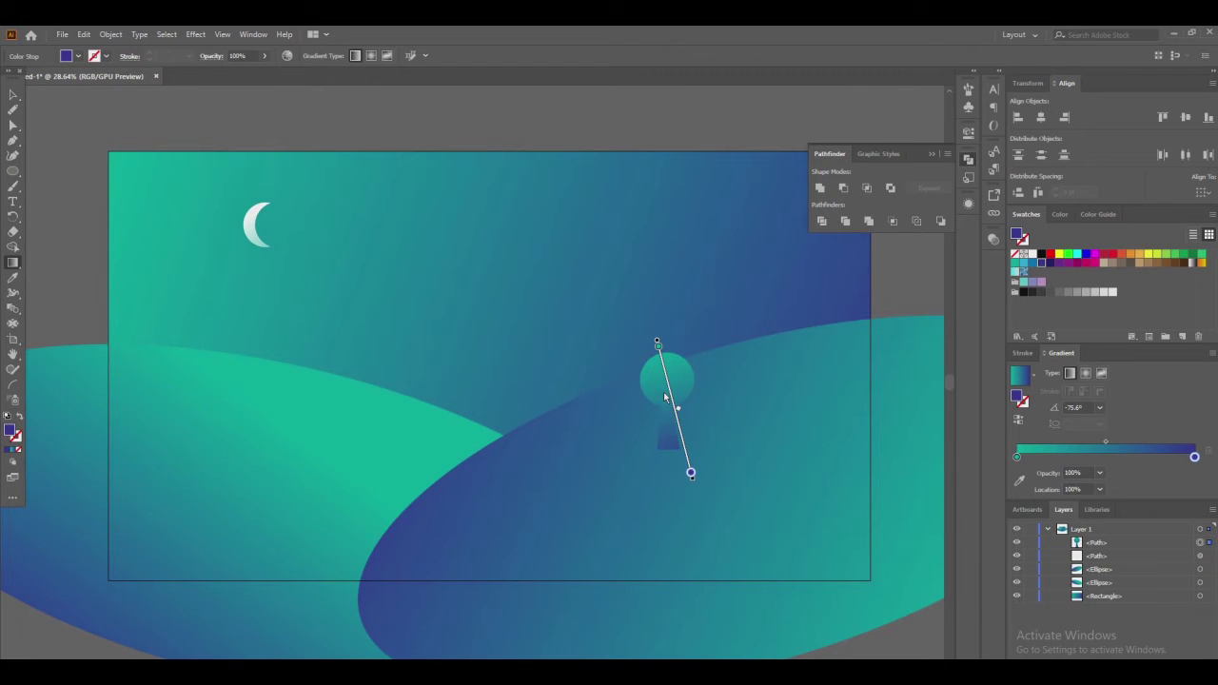
# Shift the tree up and right along the hill, place a copy to its left, and fill the copy with dark gray
pyautogui.press('v')
pyautogui.moveTo(672, 401); pyautogui.dragTo(610, 379)
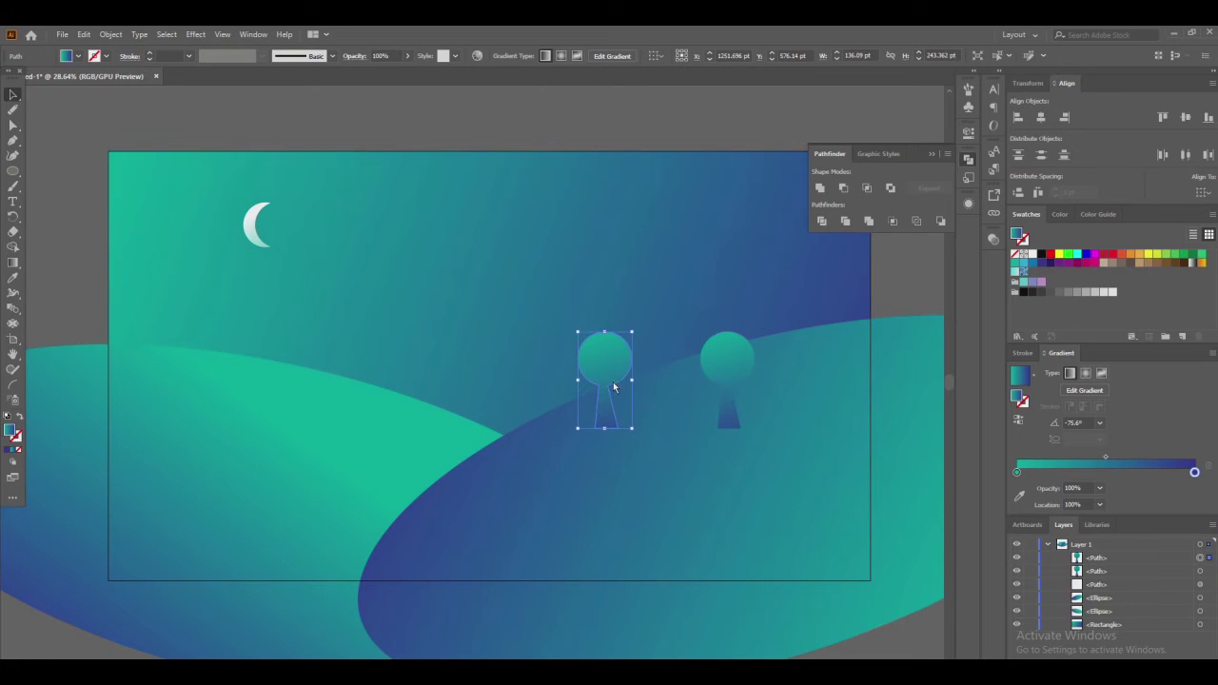
pyautogui.click(1034, 292)
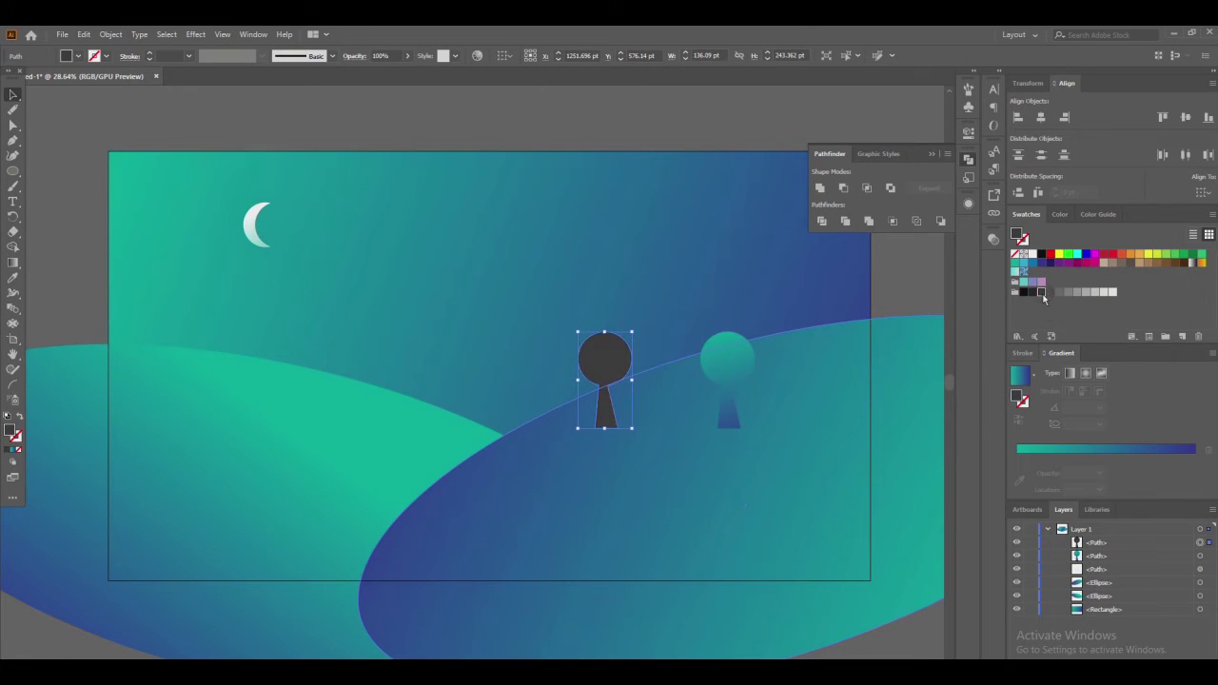
# Turn the gray copy into a cast shadow: flip and stretch it downward, align it under the trunk, and slant it right with Free Transform
pyautogui.moveTo(606, 332); pyautogui.dragTo(609, 555)
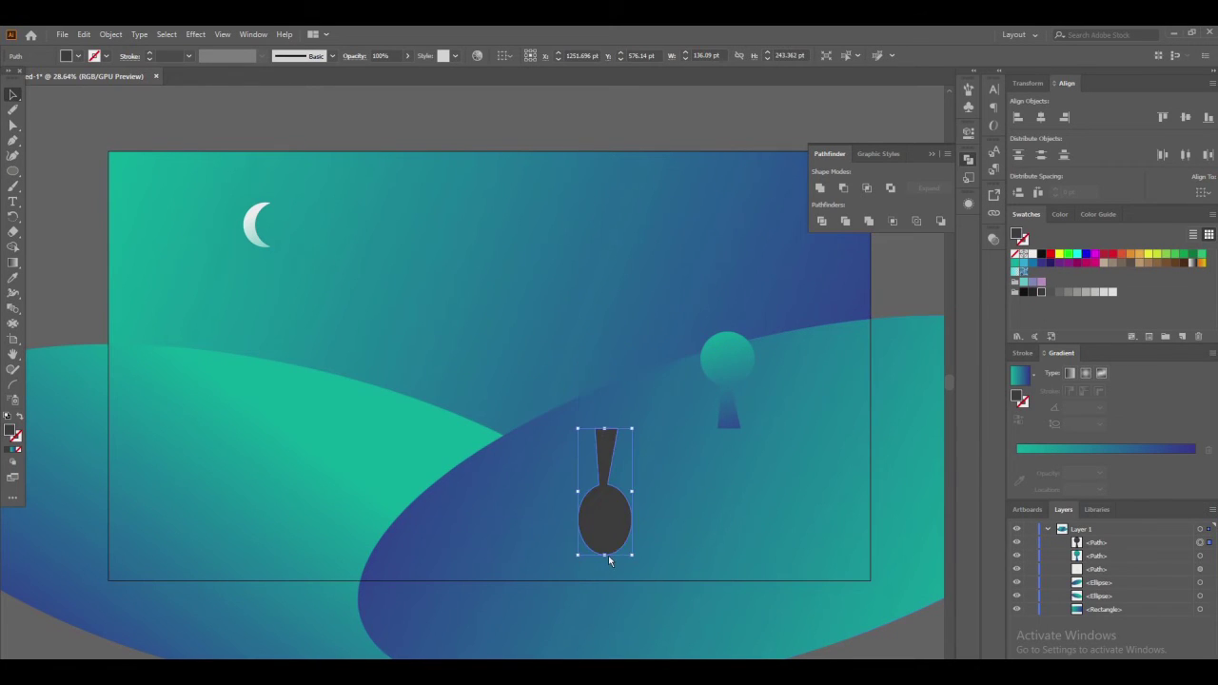
pyautogui.click(20, 240)
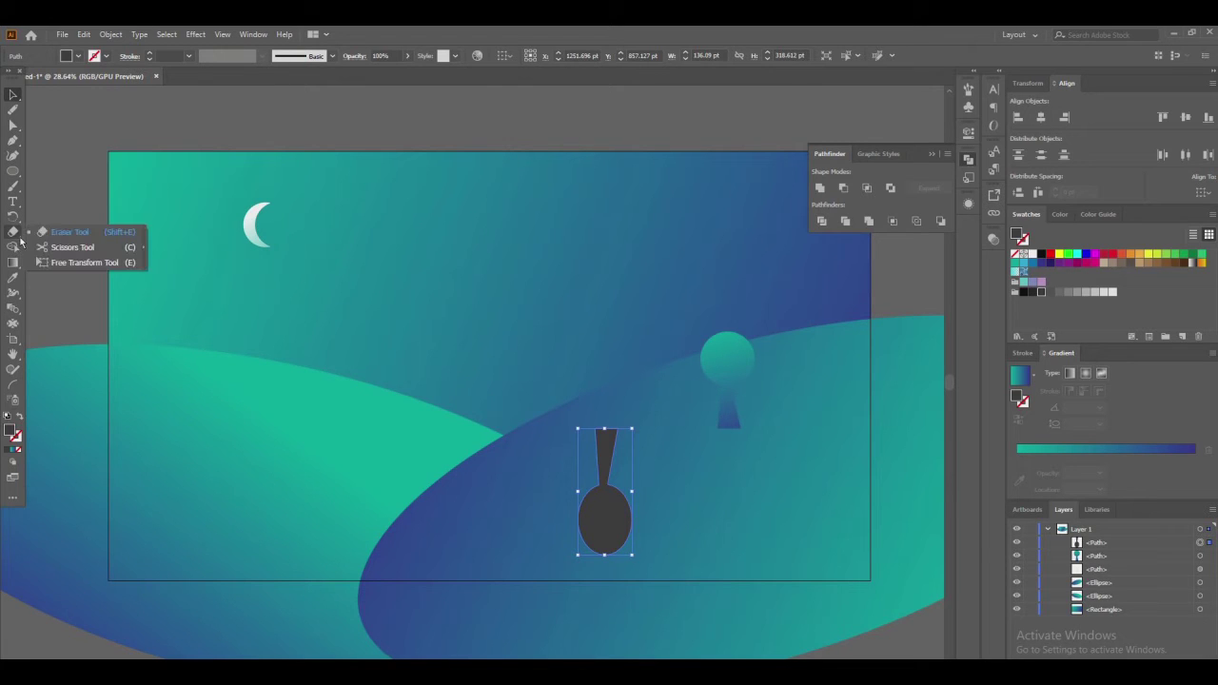
pyautogui.click(81, 262)
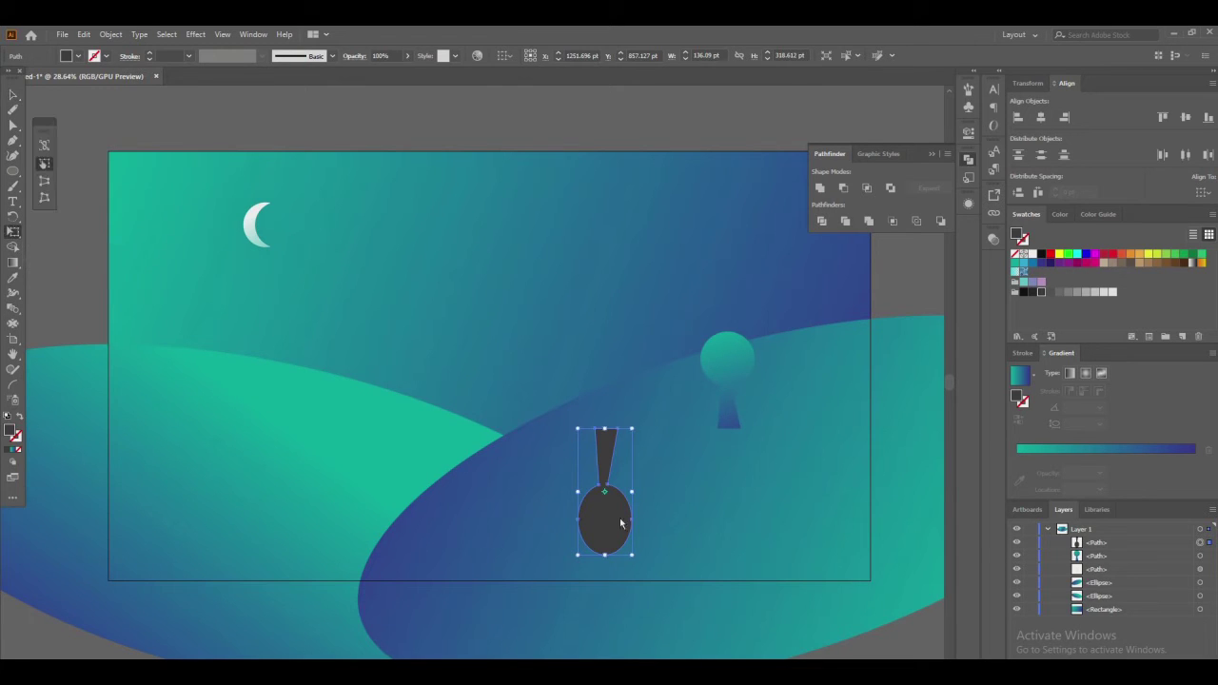
pyautogui.moveTo(608, 515); pyautogui.dragTo(731, 512)
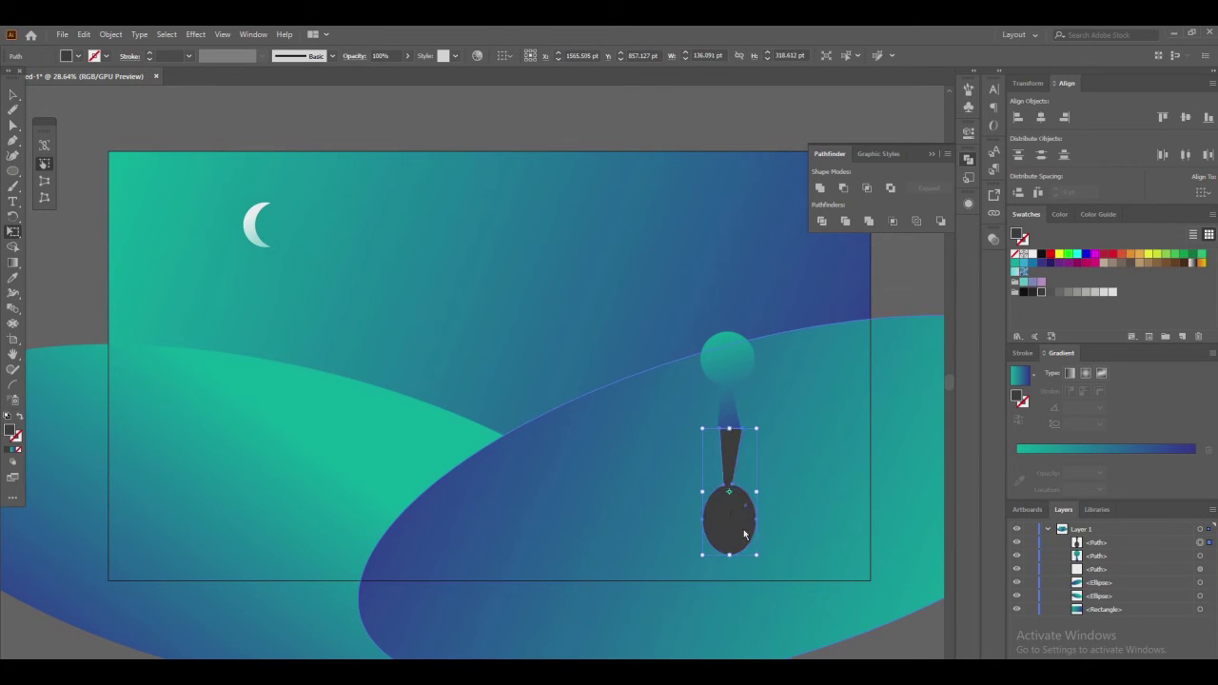
pyautogui.moveTo(731, 555); pyautogui.dragTo(791, 548)
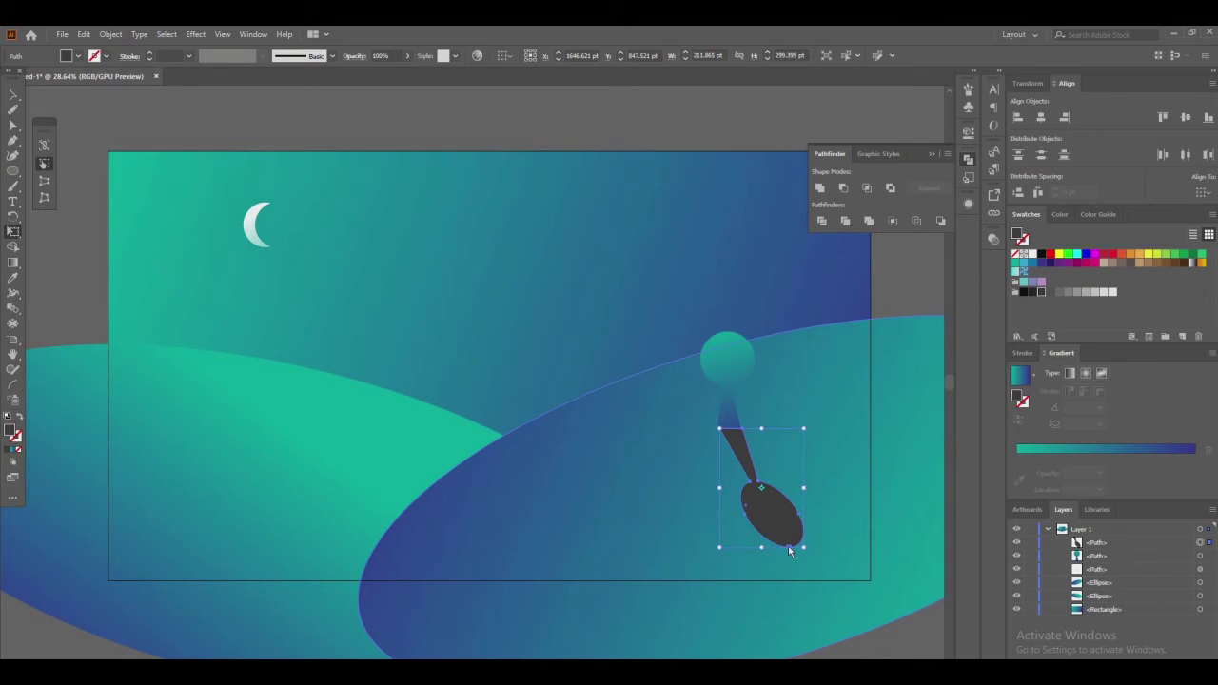
# Shorten and widen the cast shadow to about 226 by 284 pt, align it under the trunk, and set its opacity to 53%
pyautogui.moveTo(762, 549); pyautogui.dragTo(769, 547)
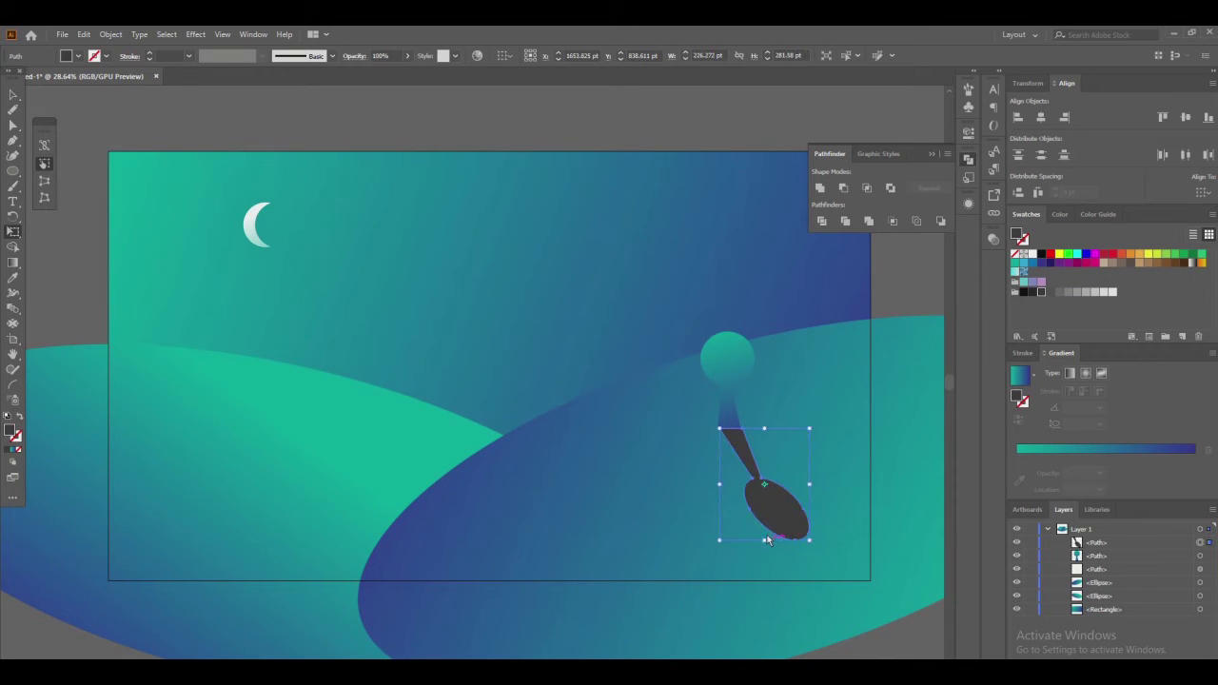
pyautogui.moveTo(746, 458); pyautogui.dragTo(745, 461)
pyautogui.click(993, 239)
pyautogui.click(961, 254)
pyautogui.moveTo(954, 269); pyautogui.dragTo(940, 269)
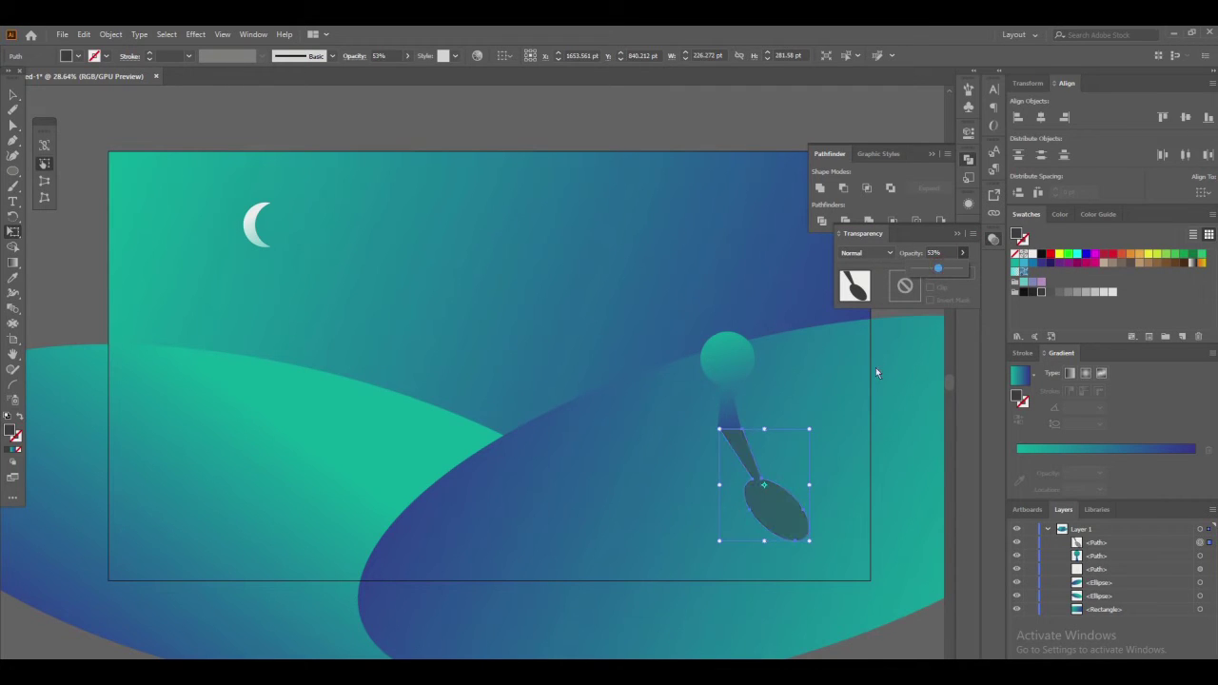
pyautogui.click(959, 234)
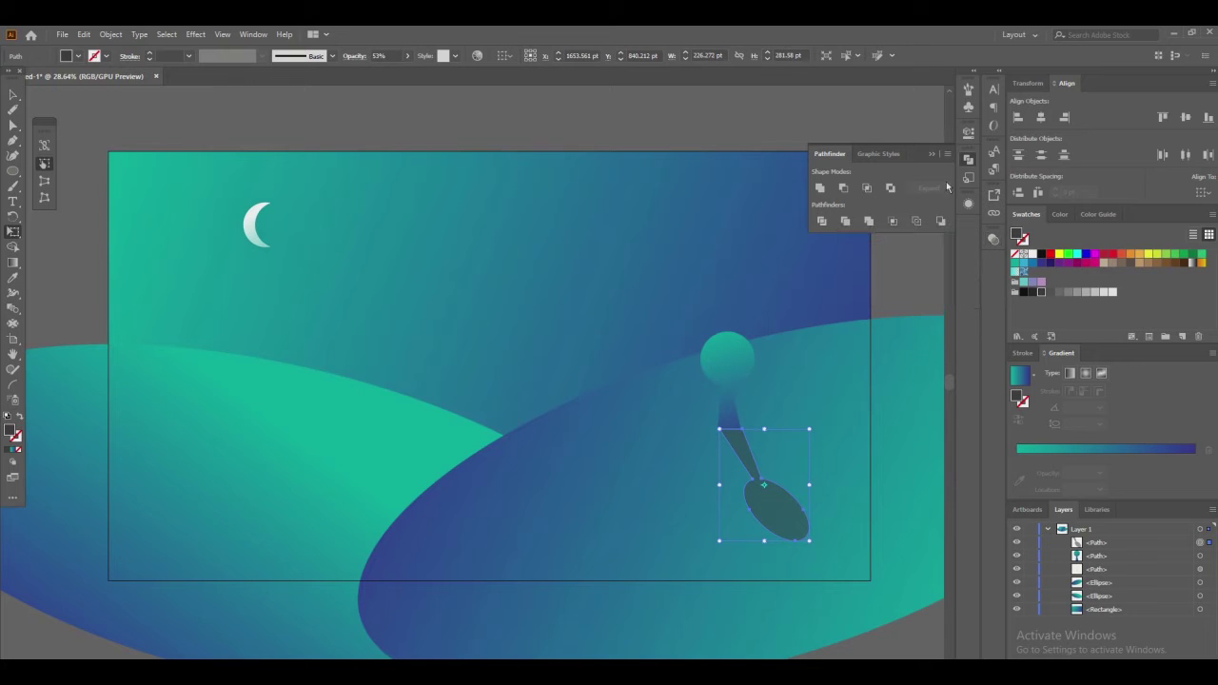
pyautogui.click(930, 154)
# Group the tree with its cast shadow
pyautogui.press('v')
pyautogui.click(731, 405)
pyautogui.keyDown('shift'); pyautogui.click(760, 492); pyautogui.keyUp('shift')
pyautogui.rightClick(759, 485)
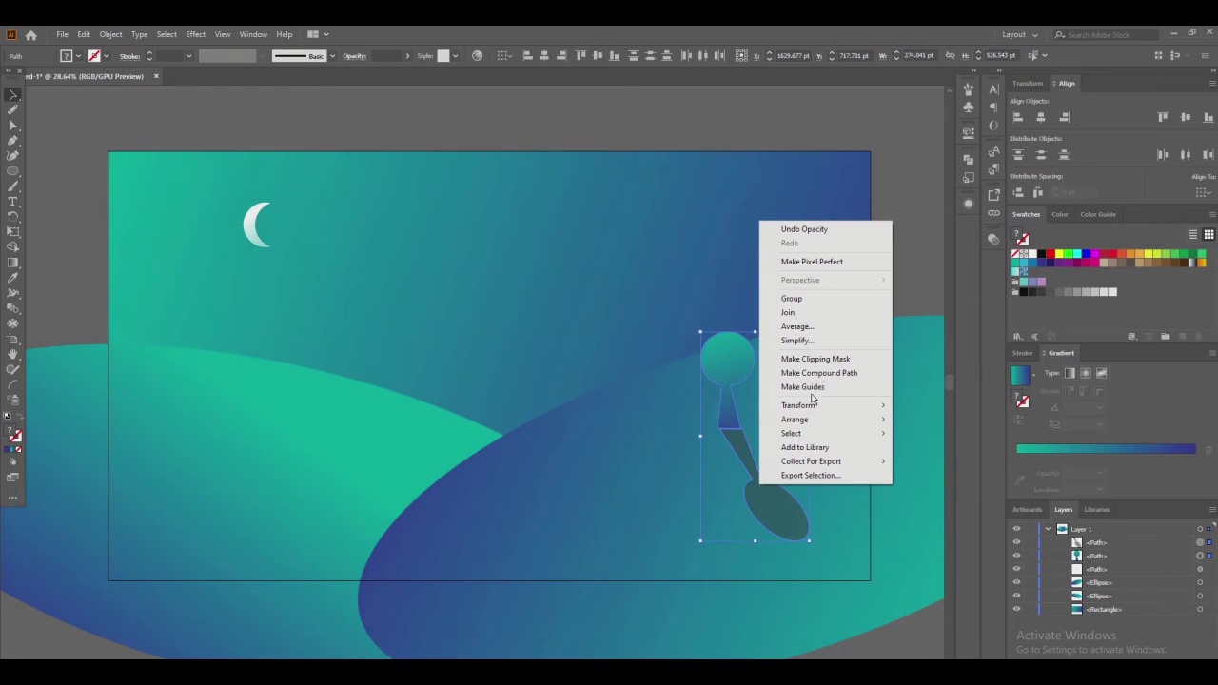
pyautogui.click(793, 299)
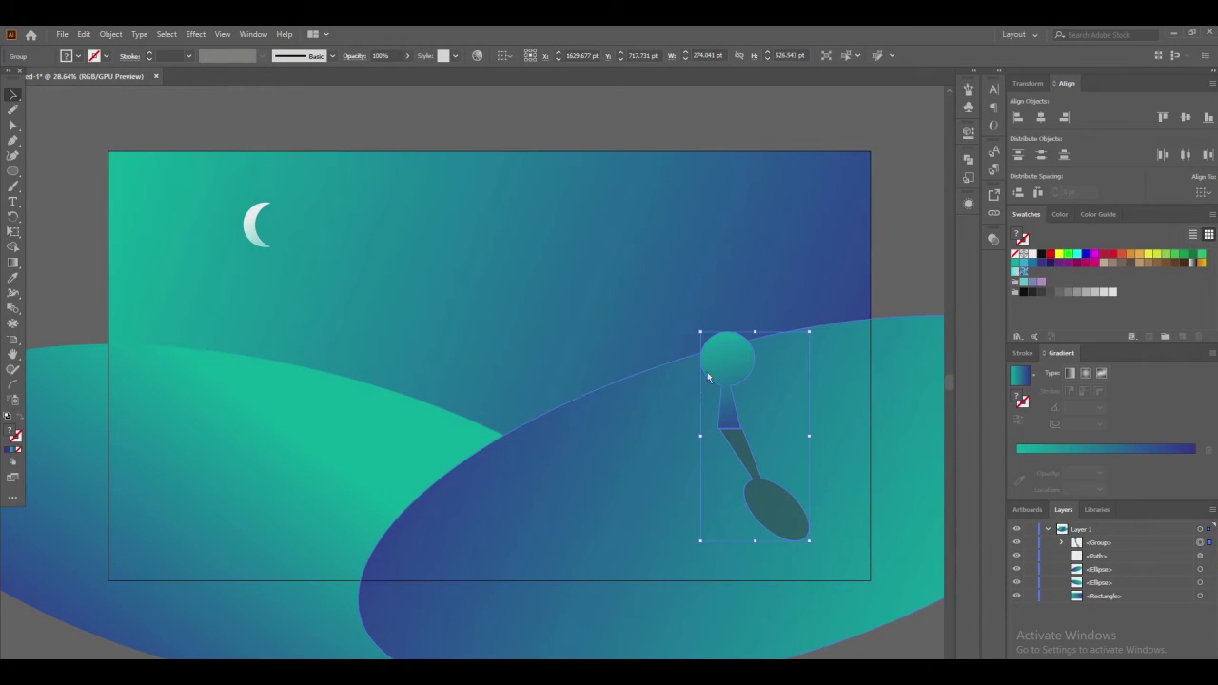
# Copy the grouped tree, shrink the copy to about 161 by 317 pt, and spread five small trees over the right hill
pyautogui.moveTo(726, 365); pyautogui.dragTo(612, 385)
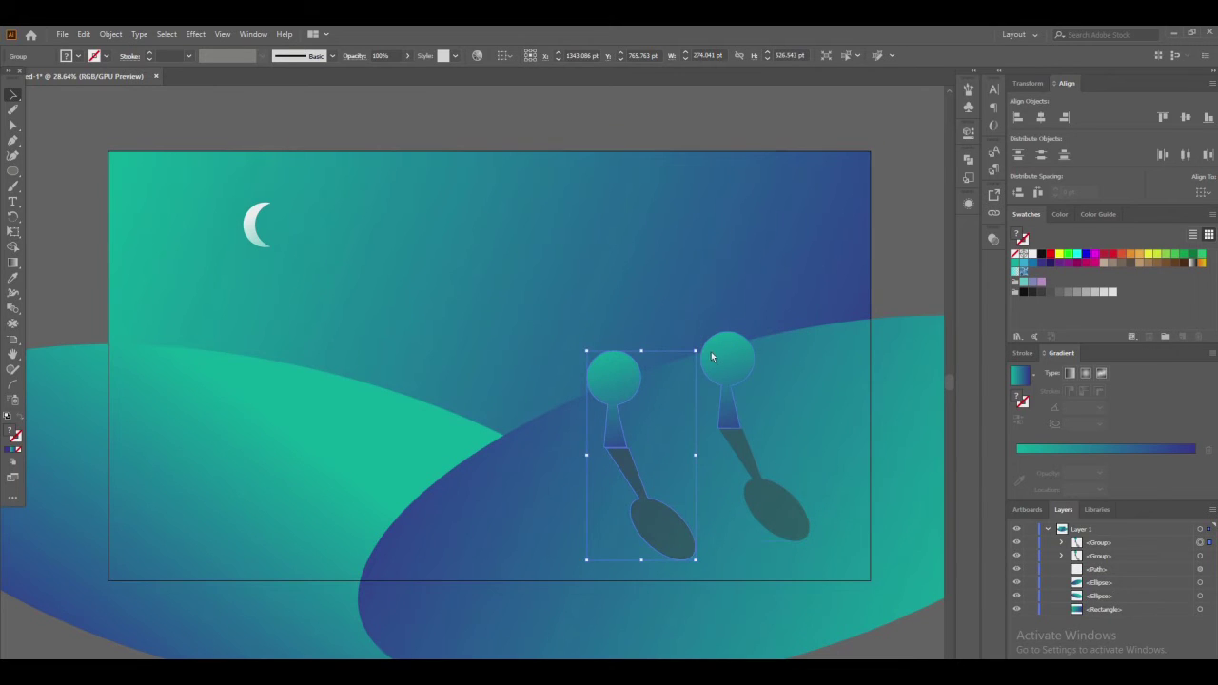
pyautogui.moveTo(695, 352); pyautogui.dragTo(501, 461)
pyautogui.moveTo(638, 377); pyautogui.dragTo(713, 447)
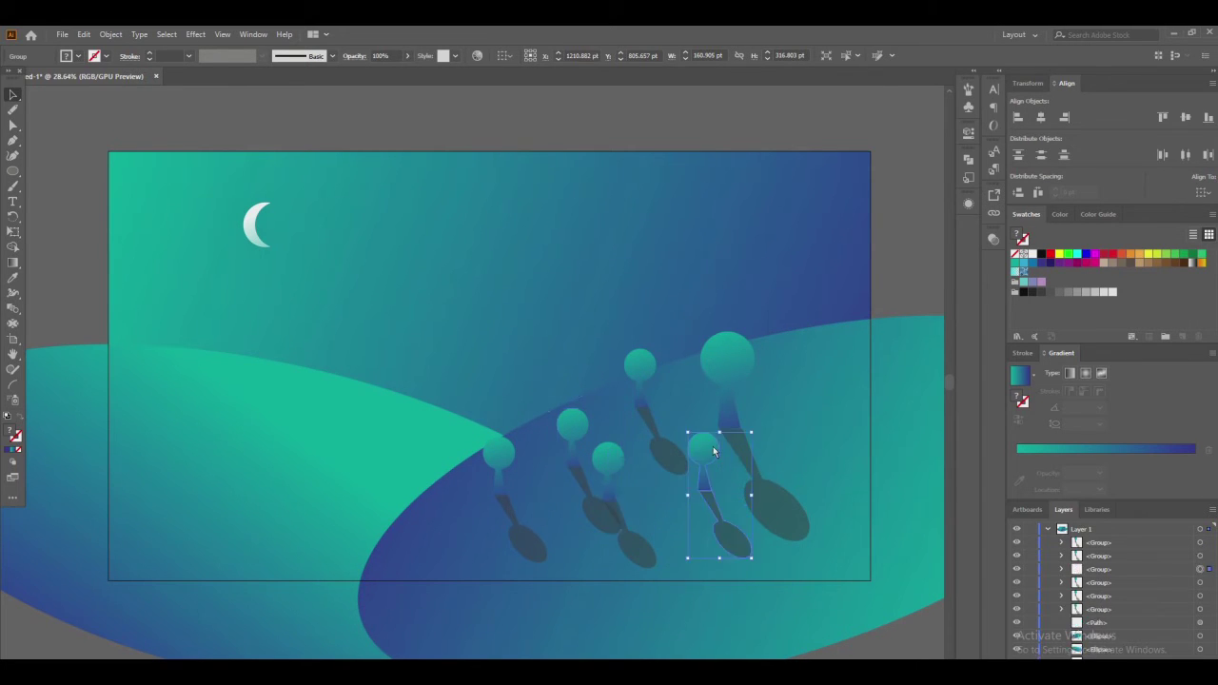
# Add a small tree copy near the right hill's ridge, flatten and raise the large tree, and adjust the spacing of the lower trees
pyautogui.moveTo(609, 456); pyautogui.dragTo(625, 451)
pyautogui.moveTo(711, 447); pyautogui.dragTo(807, 353)
pyautogui.click(744, 358)
pyautogui.moveTo(809, 331); pyautogui.dragTo(803, 369)
pyautogui.moveTo(721, 392); pyautogui.dragTo(737, 363)
pyautogui.moveTo(629, 460); pyautogui.dragTo(640, 459)
pyautogui.moveTo(571, 435); pyautogui.dragTo(561, 447)
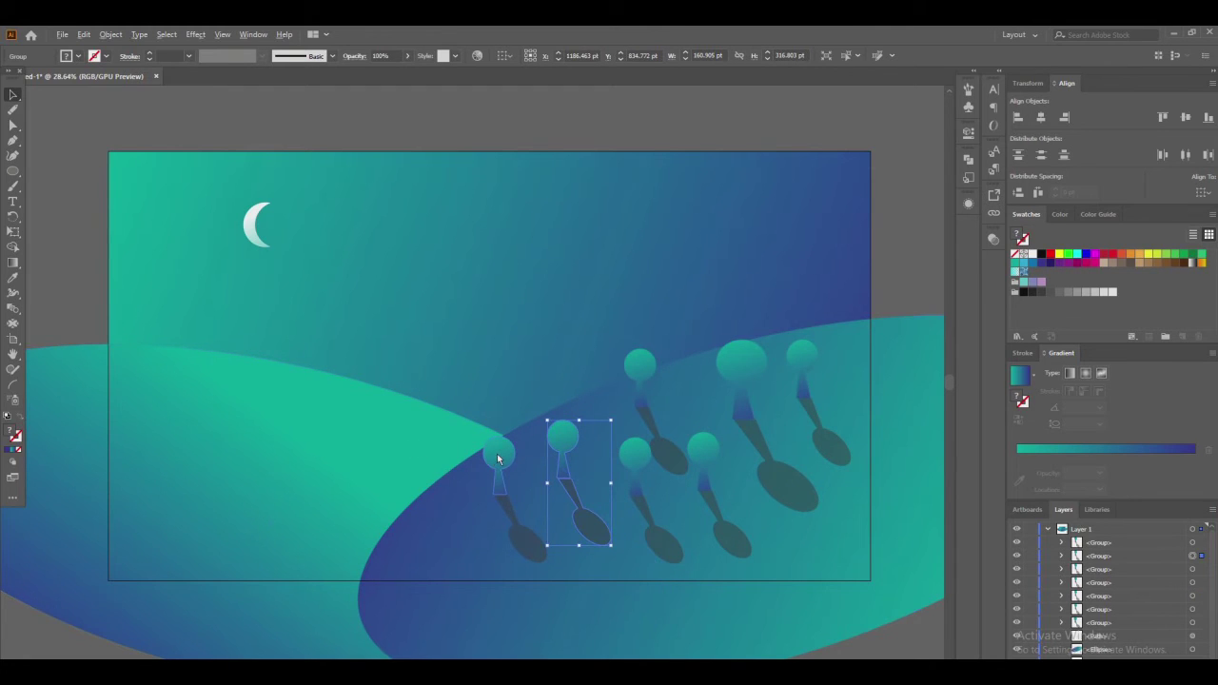
# Place a copy of a small tree at the left end of the left hill, ungroup it, and slant its shadow to the left
pyautogui.moveTo(497, 459); pyautogui.dragTo(158, 381)
pyautogui.rightClick(175, 453)
pyautogui.click(229, 556)
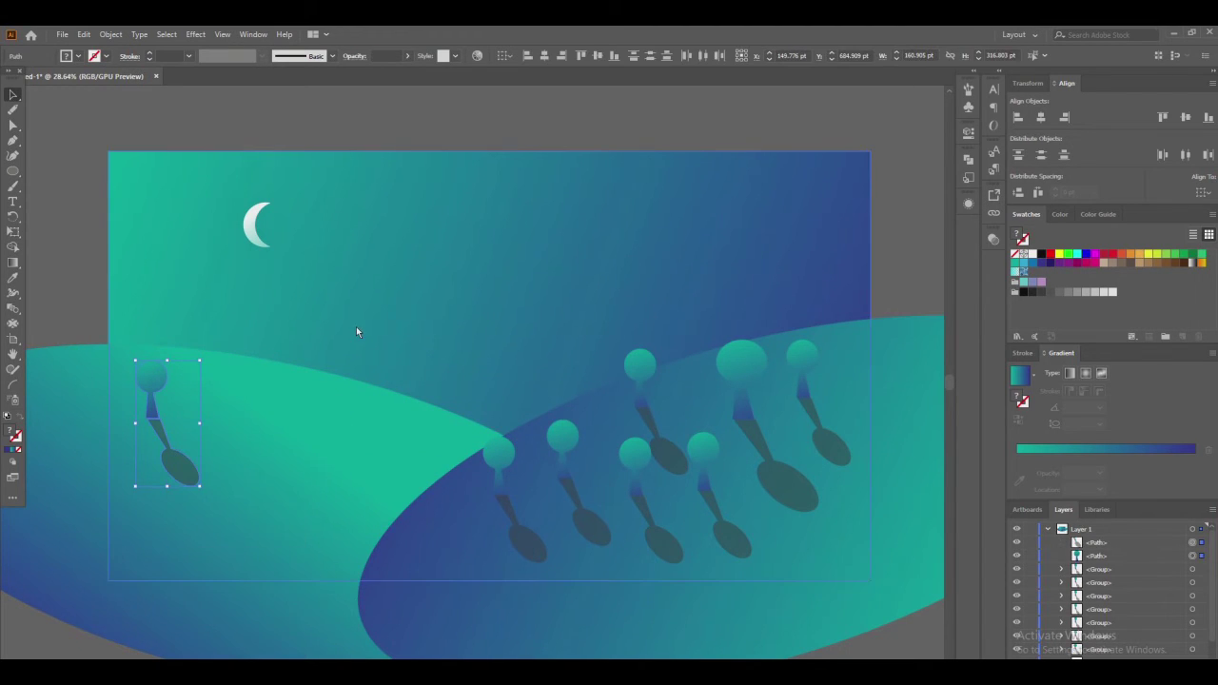
pyautogui.click(61, 263)
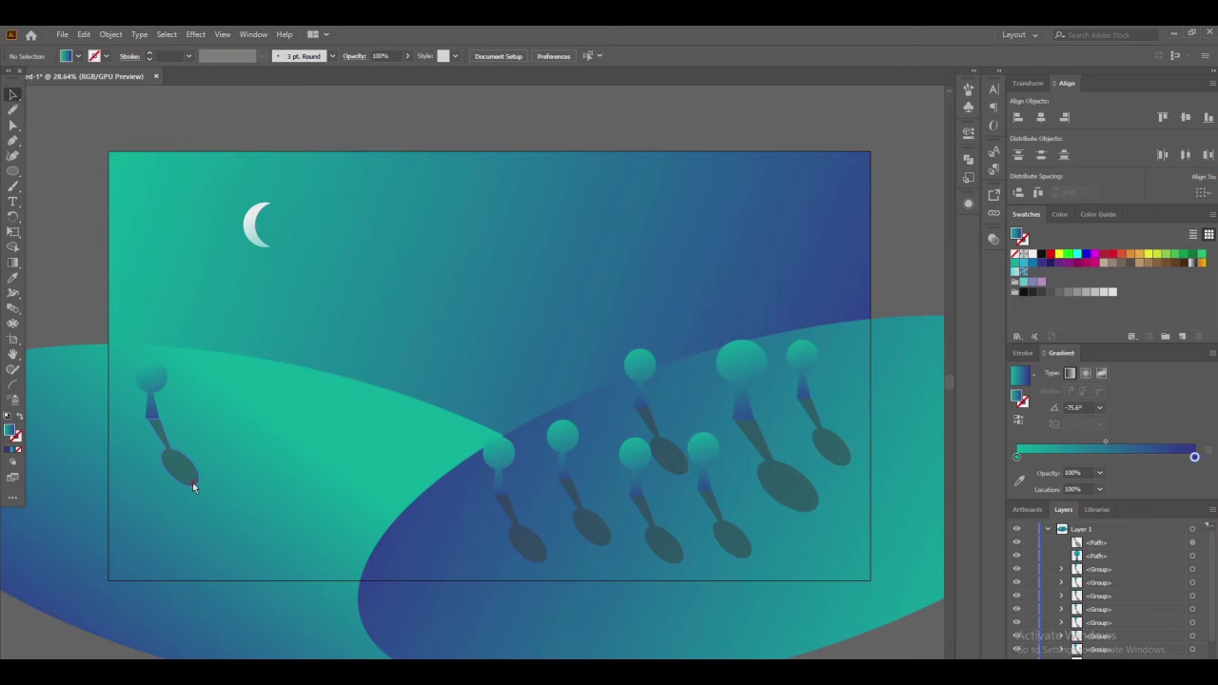
pyautogui.click(193, 479)
pyautogui.click(13, 233)
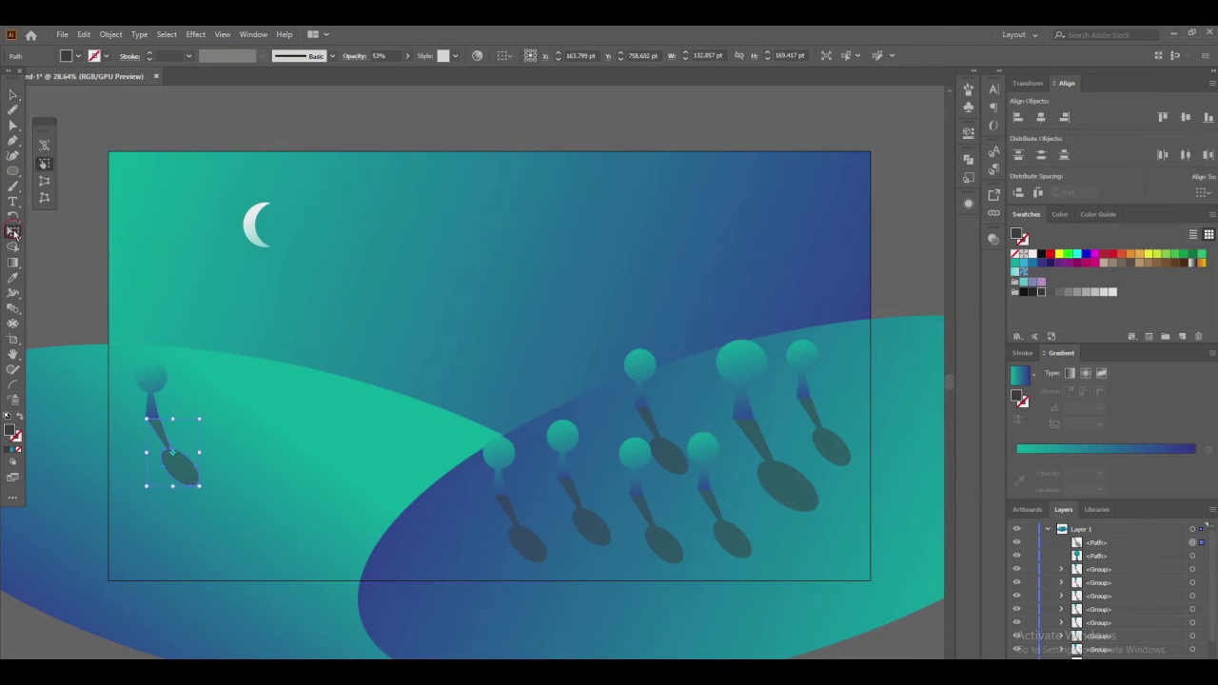
pyautogui.moveTo(177, 486); pyautogui.dragTo(110, 489)
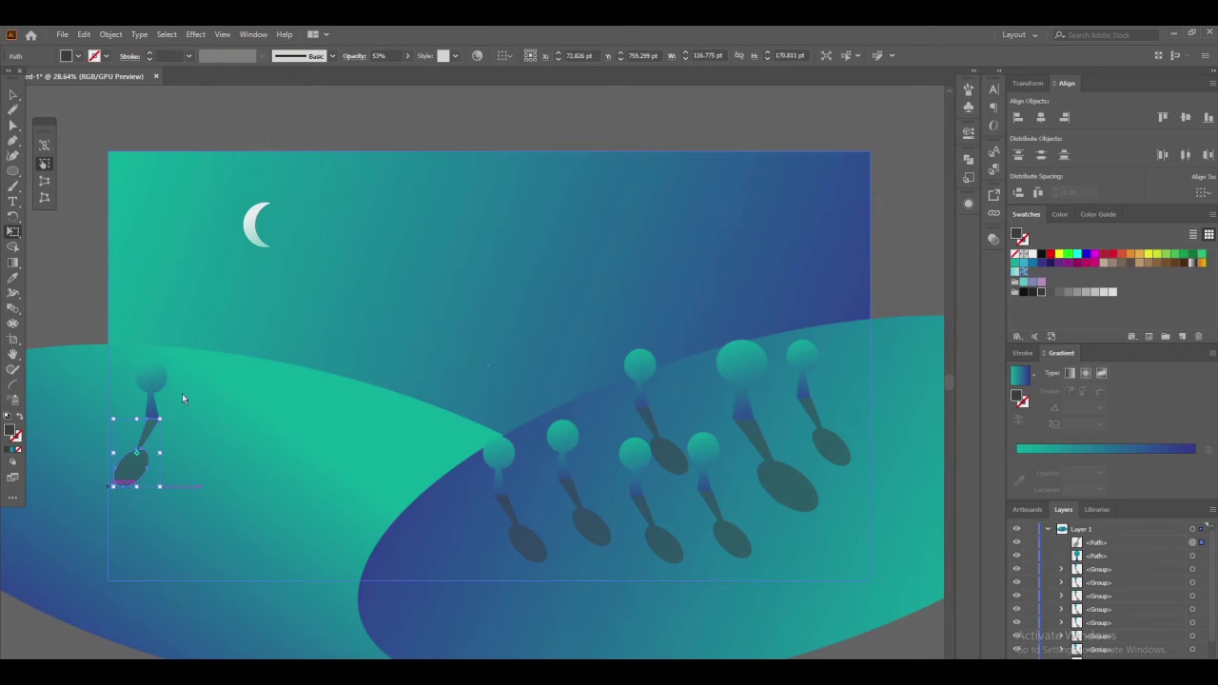
# Lower the left hill's tree and shadow together slightly and group them
pyautogui.press('v')
pyautogui.click(160, 379)
pyautogui.moveTo(159, 379); pyautogui.dragTo(150, 382)
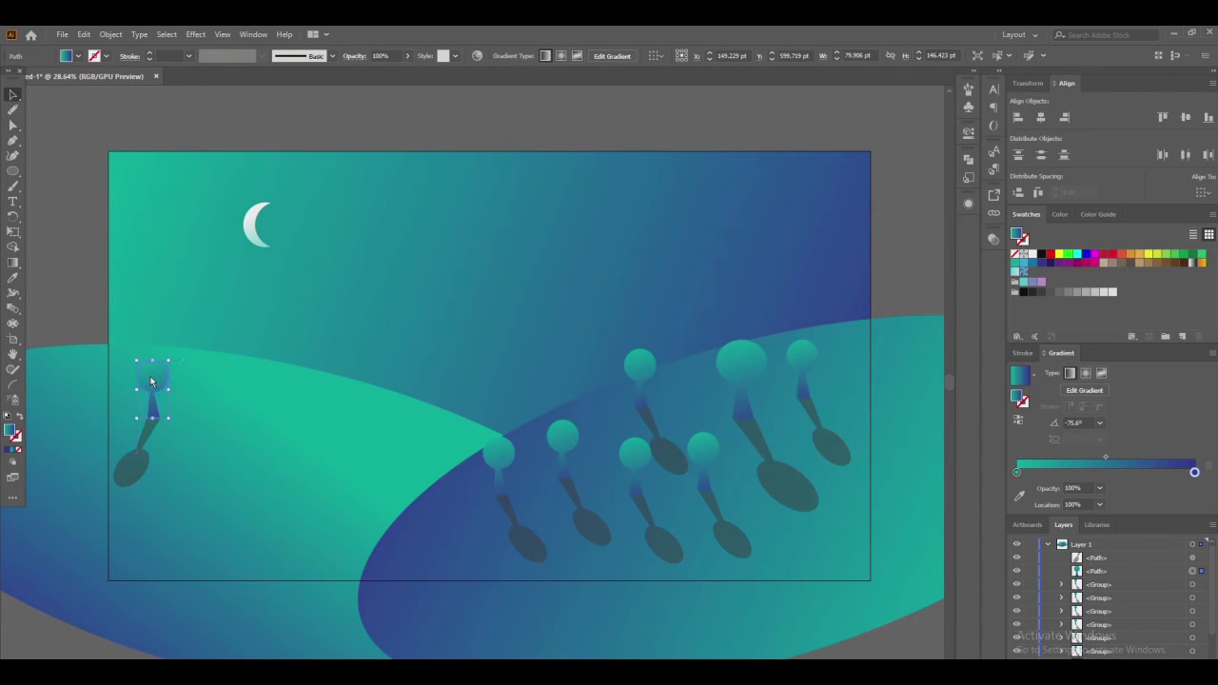
pyautogui.keyDown('shift'); pyautogui.click(142, 439); pyautogui.keyUp('shift')
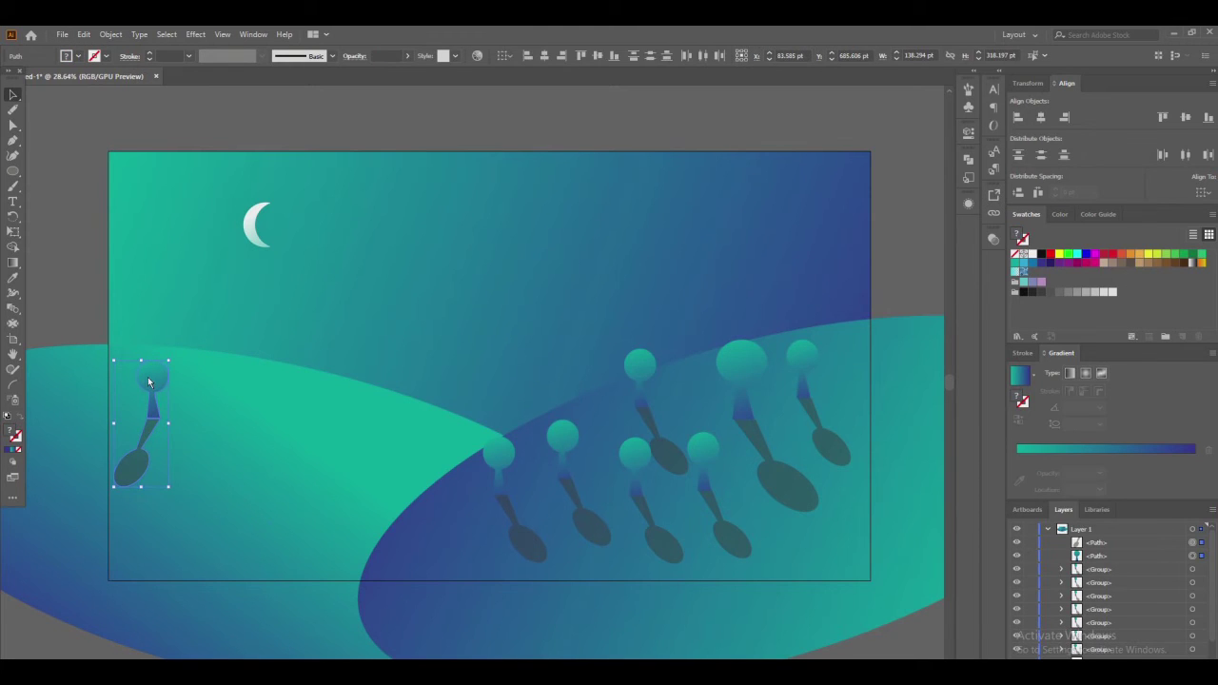
pyautogui.moveTo(147, 381); pyautogui.dragTo(150, 386)
pyautogui.rightClick(150, 385)
pyautogui.click(211, 470)
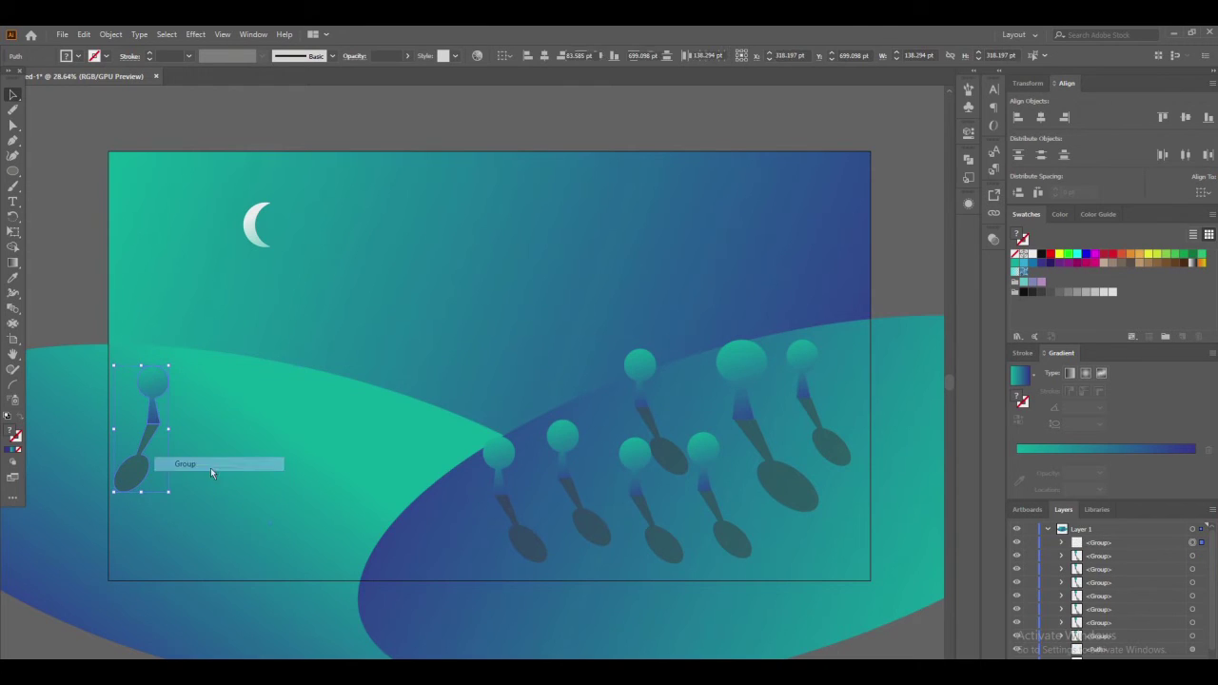
# Spread six copies of the grouped tree over the left hill, with a smaller one low on the slope
pyautogui.moveTo(150, 389); pyautogui.dragTo(336, 417)
pyautogui.moveTo(348, 411); pyautogui.dragTo(259, 498)
# Shrink two of the left hill's trees and move them to the ridge, and enlarge the rightmost one to about 200 by 384 pt lower down
pyautogui.click(282, 364)
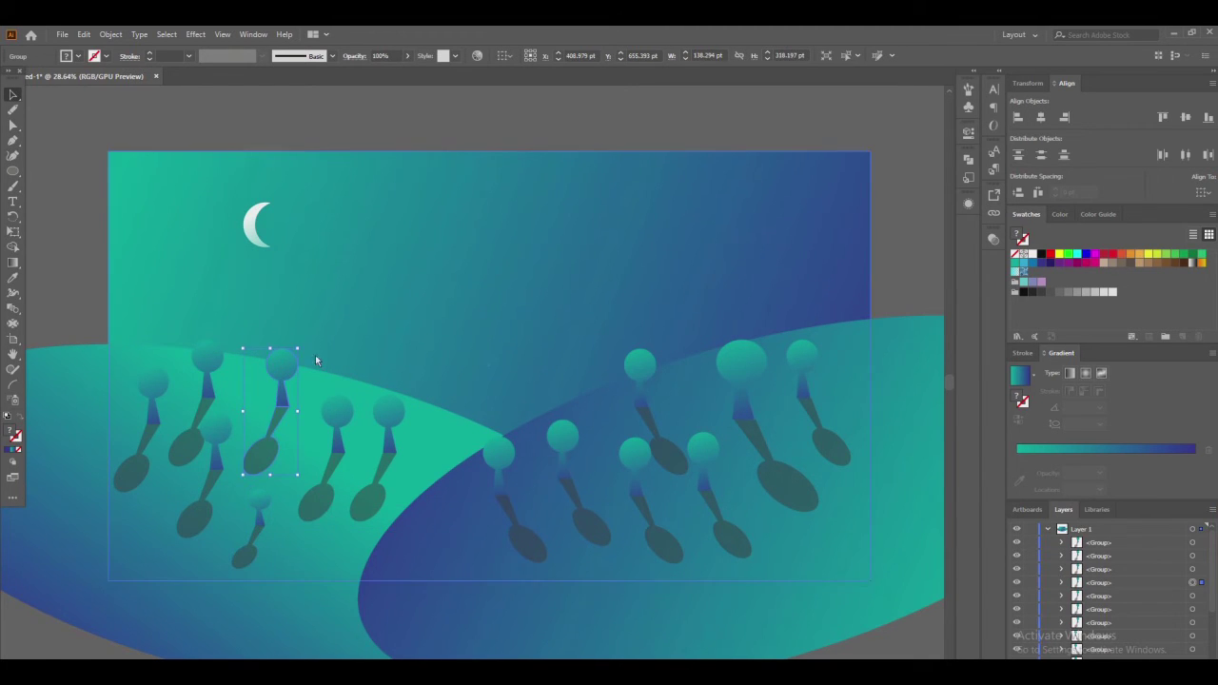
pyautogui.moveTo(297, 349)
pyautogui.mouseDown()
pyautogui.moveTo(283, 382)
pyautogui.moveTo(276, 343)
pyautogui.mouseUp()
pyautogui.click(338, 423)
pyautogui.moveTo(351, 393); pyautogui.dragTo(322, 370)
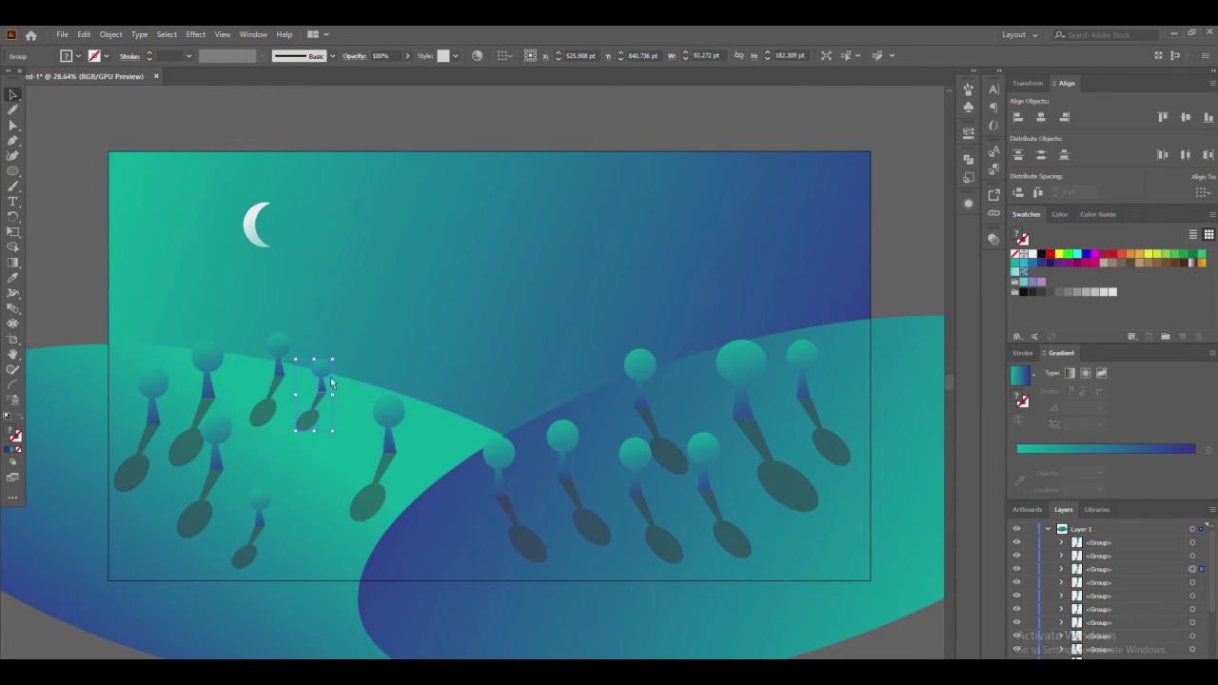
pyautogui.moveTo(405, 394); pyautogui.dragTo(357, 429)
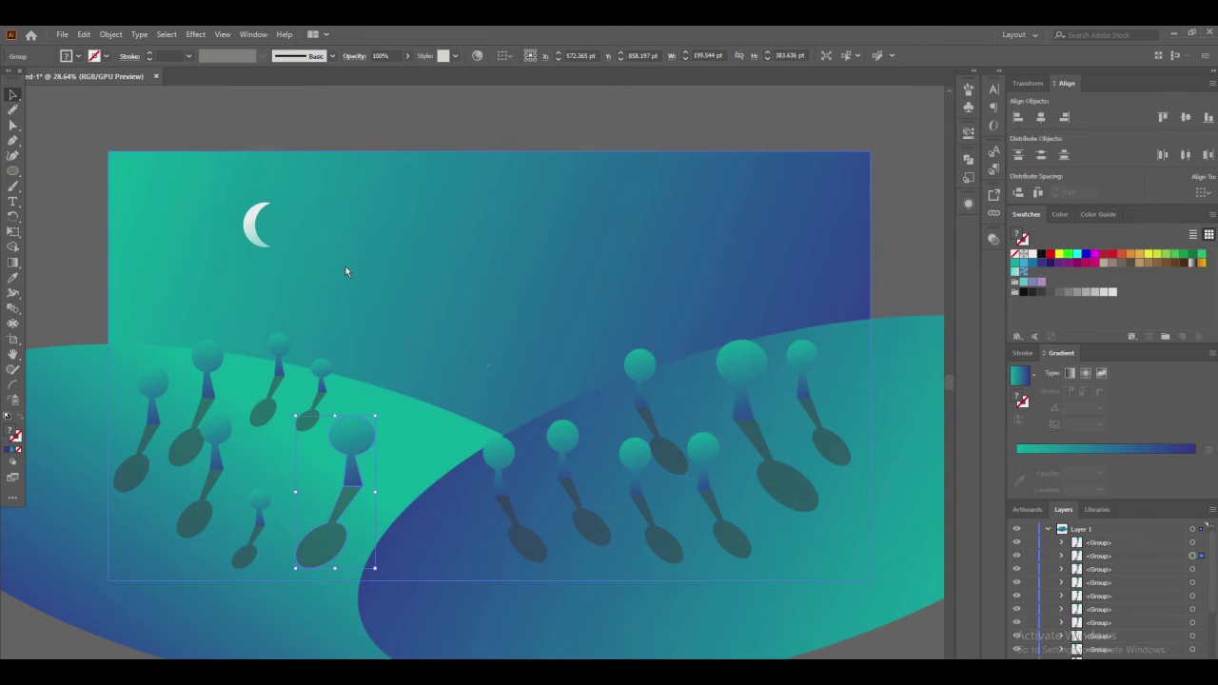
pyautogui.click(393, 306)
# Shrink the light ellipse above the artboard to about 9.5 by 8 pt and create a scatter brush from it with default options
pyautogui.scroll(3, 393, 262)
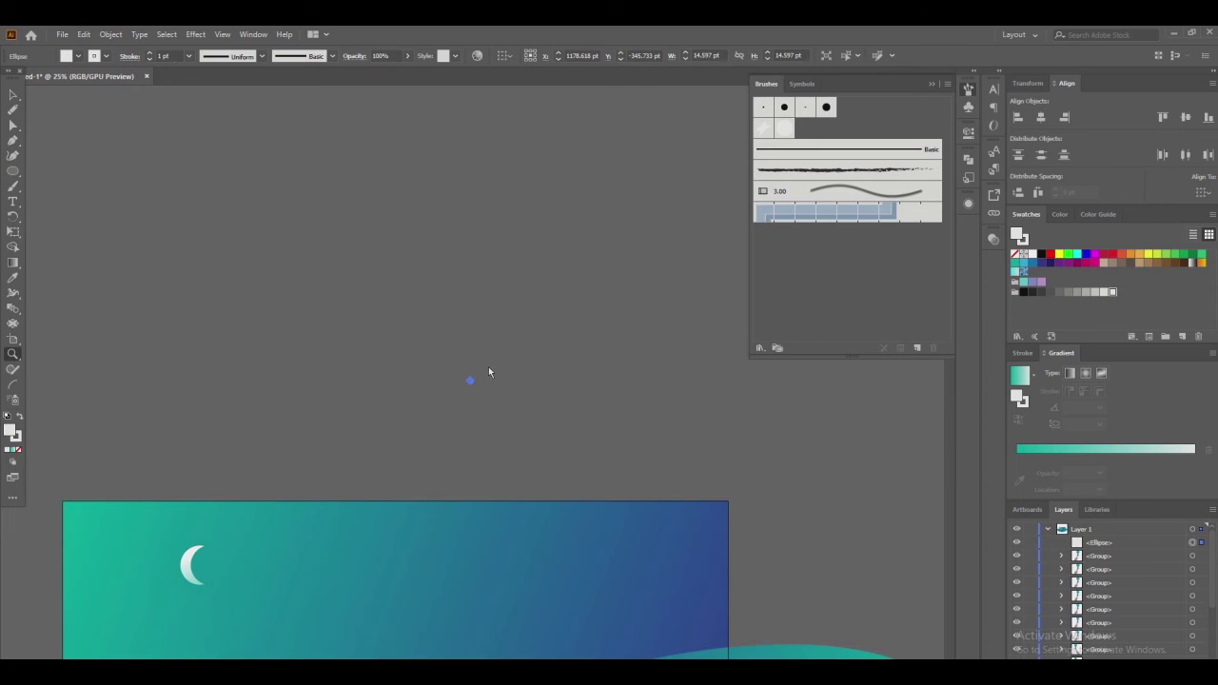
pyautogui.moveTo(489, 372)
pyautogui.mouseDown()
pyautogui.moveTo(476, 361)
pyautogui.moveTo(492, 403)
pyautogui.mouseUp()
pyautogui.click(488, 398)
pyautogui.click(486, 395)
pyautogui.click(465, 361)
pyautogui.press('v')
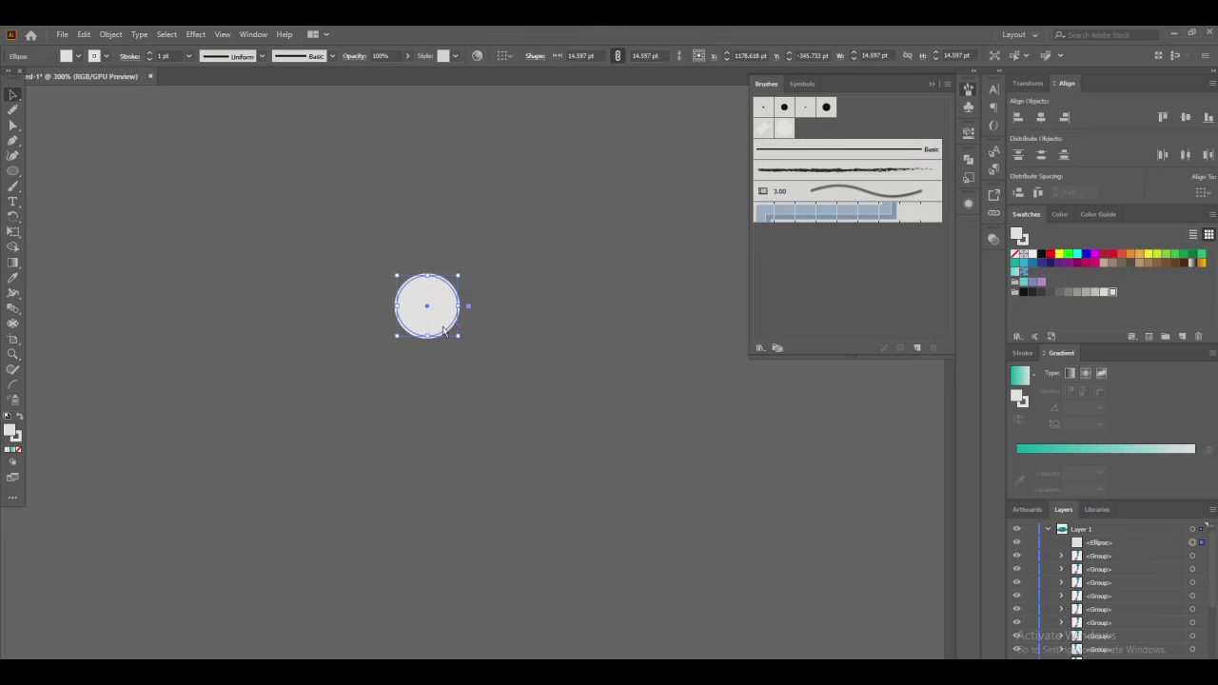
pyautogui.moveTo(458, 336)
pyautogui.mouseDown()
pyautogui.moveTo(438, 313)
pyautogui.moveTo(838, 314)
pyautogui.mouseUp()
pyautogui.click(579, 453)
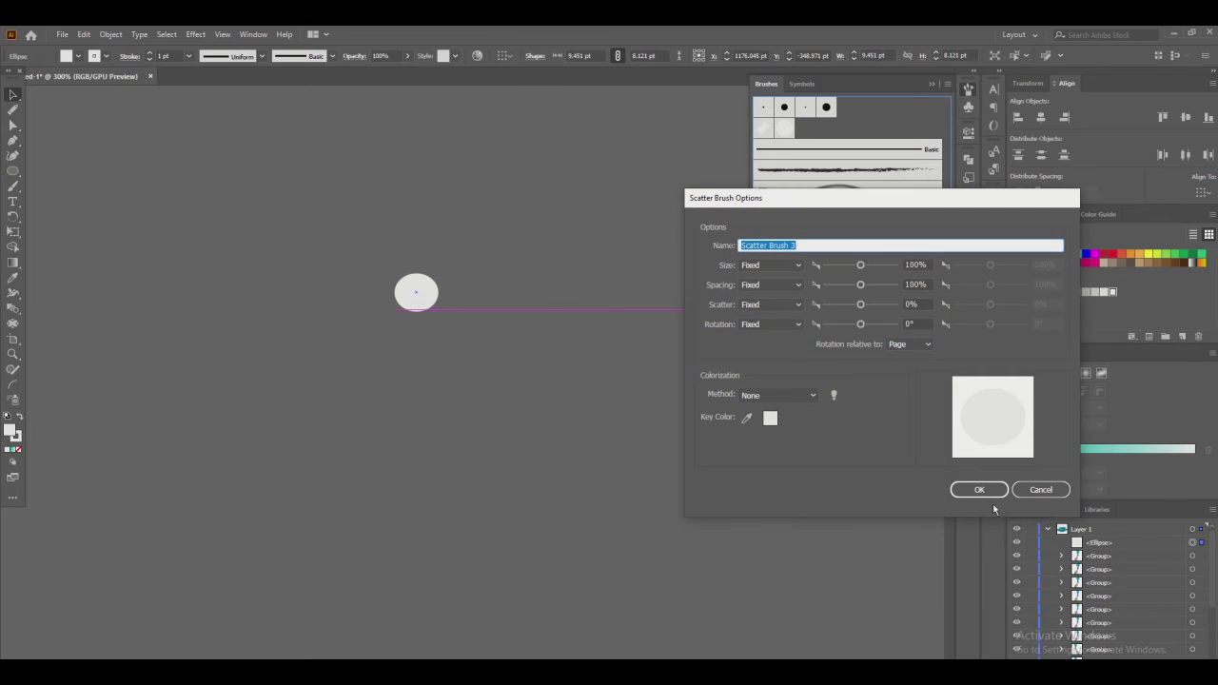
pyautogui.click(980, 490)
# Paint one long looping stroke across the whole sky with the new scatter brush
pyautogui.moveTo(815, 484); pyautogui.dragTo(428, 464)
pyautogui.scroll(-6, 698, 523)
pyautogui.moveTo(755, 504); pyautogui.dragTo(410, 422)
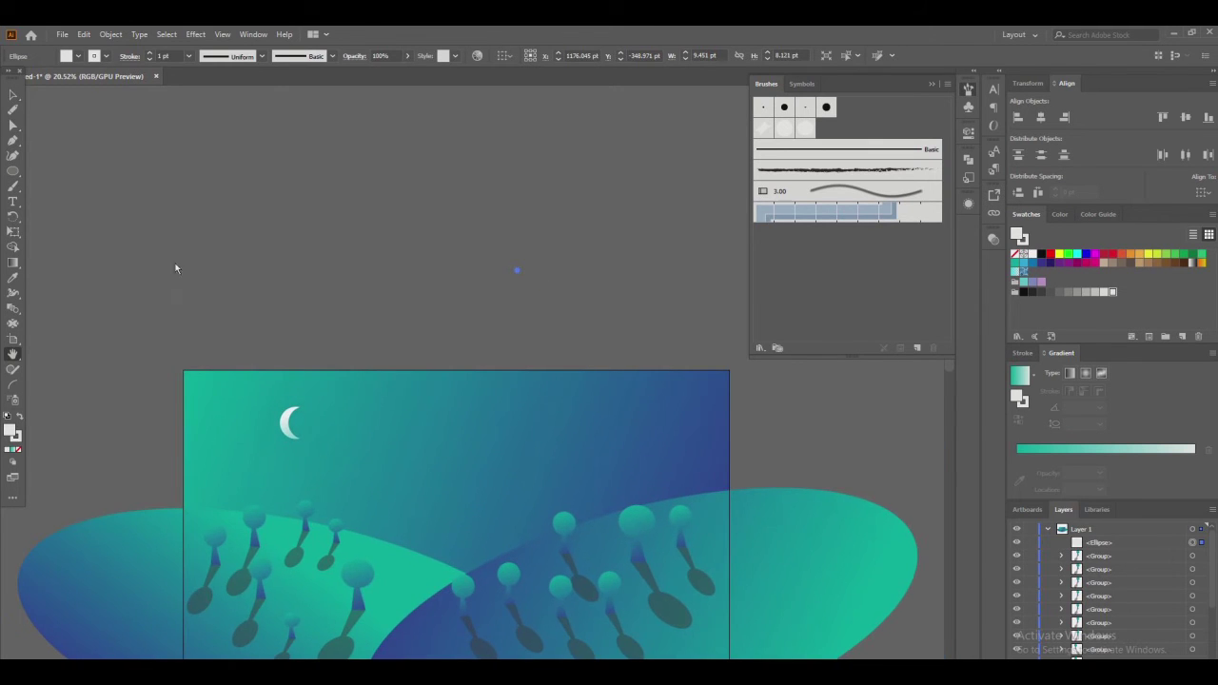
pyautogui.click(13, 187)
pyautogui.click(807, 128)
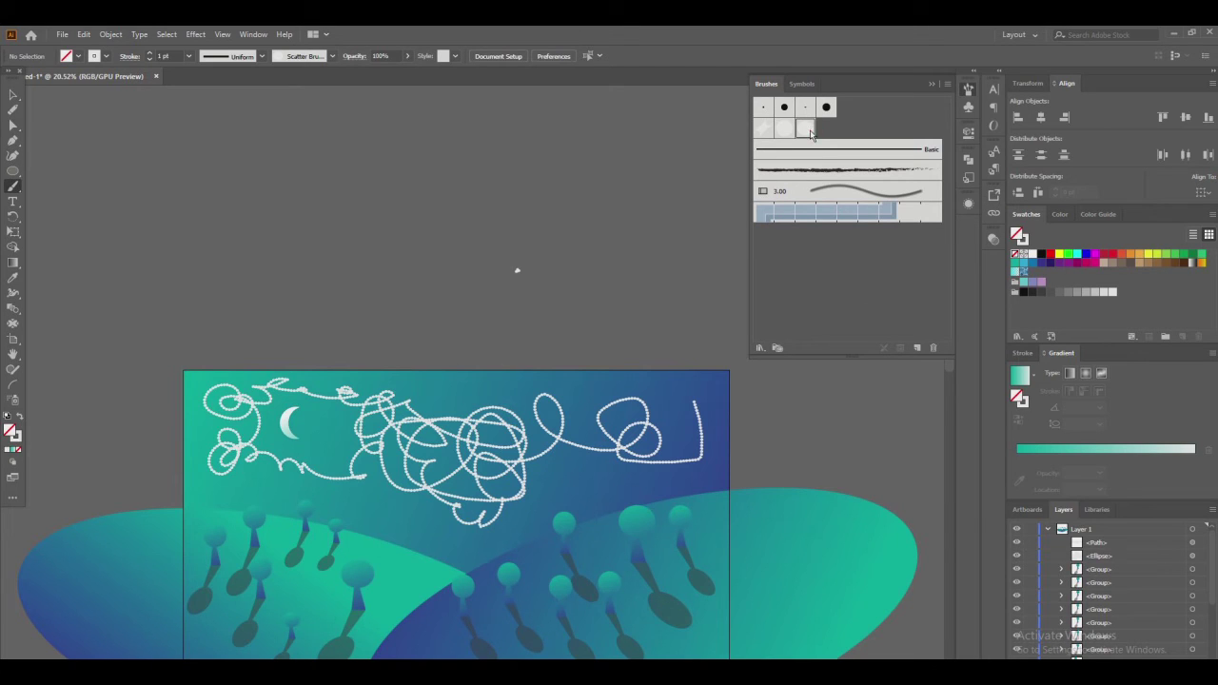
# In the new scatter brush's options, set size to Random with 62% and 30%, and the first spacing value to 57%
pyautogui.doubleClick(805, 128)
pyautogui.click(789, 266)
pyautogui.click(766, 294)
pyautogui.moveTo(861, 266); pyautogui.dragTo(847, 267)
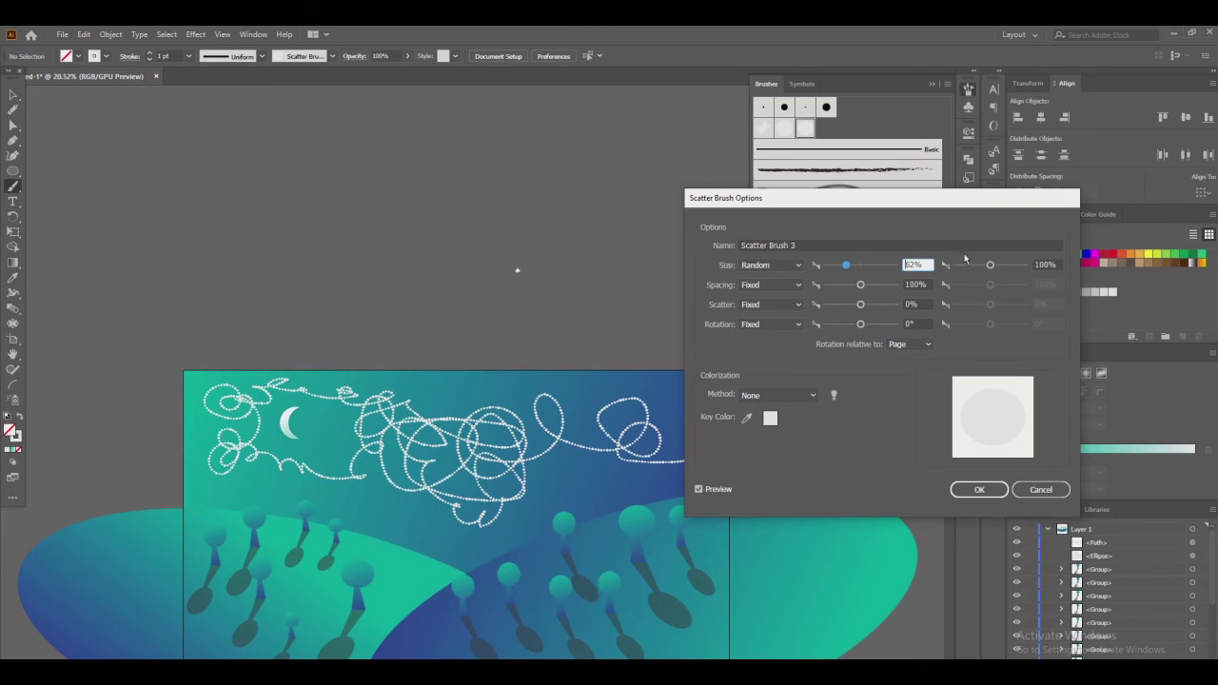
pyautogui.moveTo(991, 264); pyautogui.dragTo(999, 265)
pyautogui.moveTo(860, 286); pyautogui.dragTo(845, 286)
pyautogui.moveTo(978, 265); pyautogui.dragTo(964, 269)
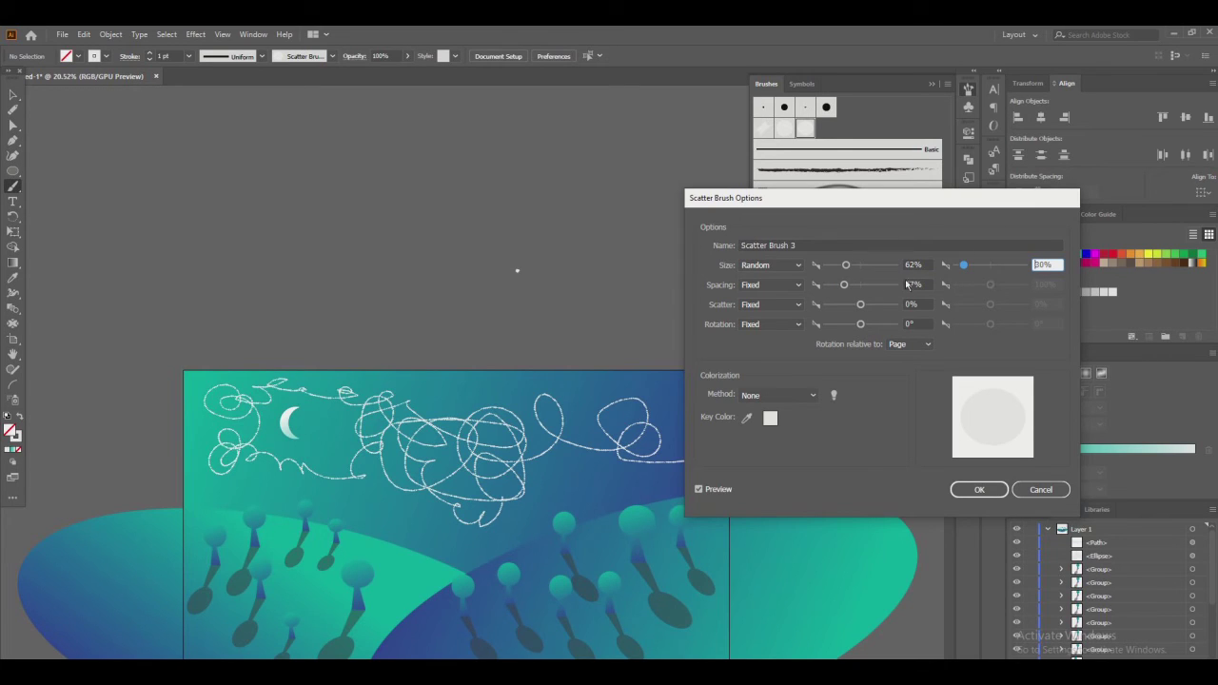
# Set the brush's spacing to Random with 57% and 350%, its scatter to Random with 352% and -425%, and apply the options
pyautogui.click(798, 287)
pyautogui.click(788, 317)
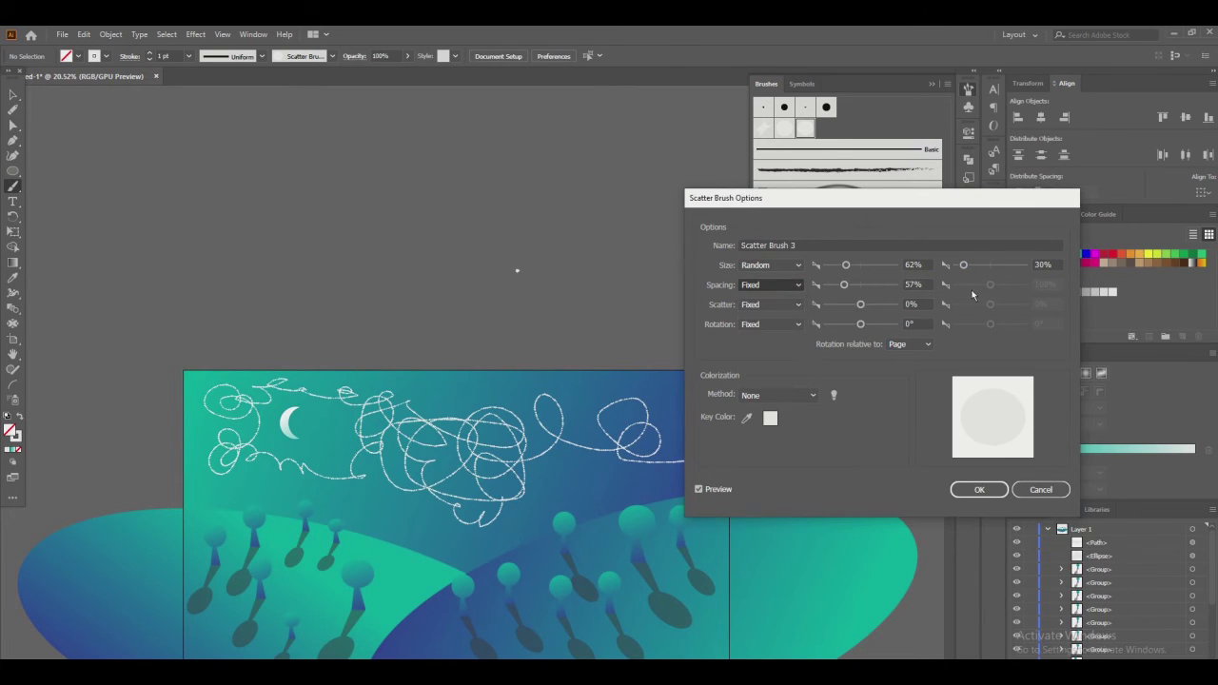
pyautogui.moveTo(991, 285); pyautogui.dragTo(1001, 286)
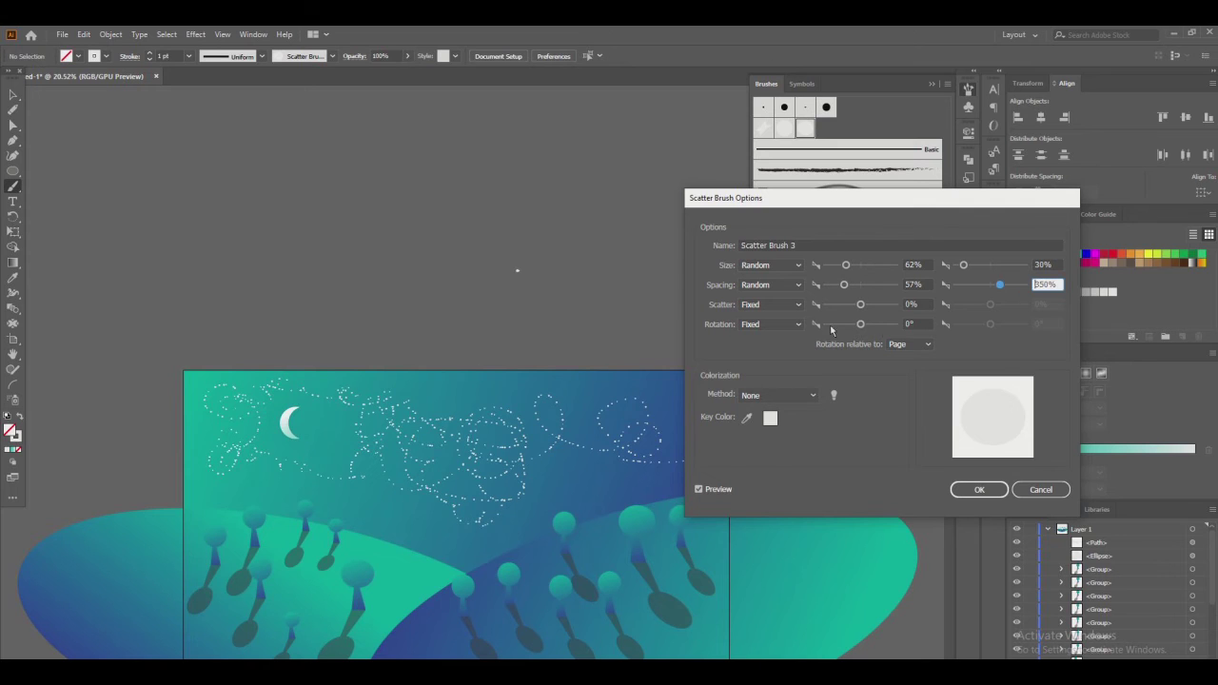
pyautogui.click(797, 304)
pyautogui.click(788, 333)
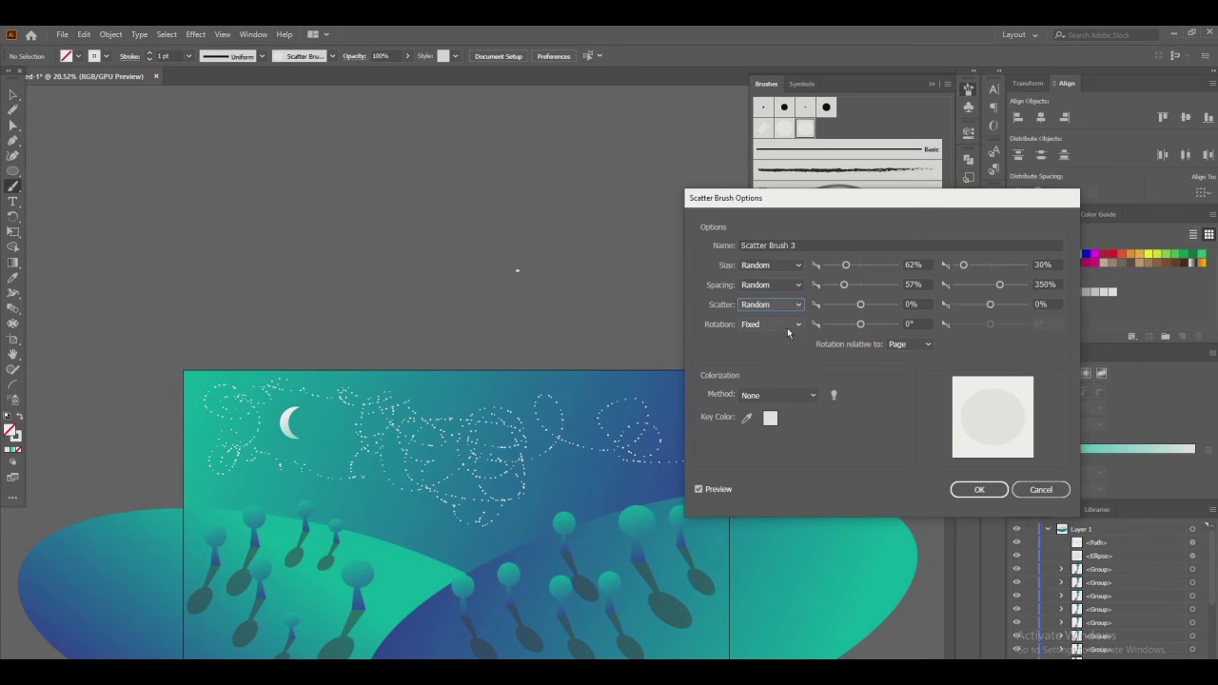
pyautogui.moveTo(861, 305)
pyautogui.mouseDown()
pyautogui.moveTo(848, 308)
pyautogui.moveTo(873, 309)
pyautogui.mouseUp()
pyautogui.moveTo(990, 304)
pyautogui.mouseDown()
pyautogui.moveTo(1001, 306)
pyautogui.moveTo(975, 310)
pyautogui.mouseUp()
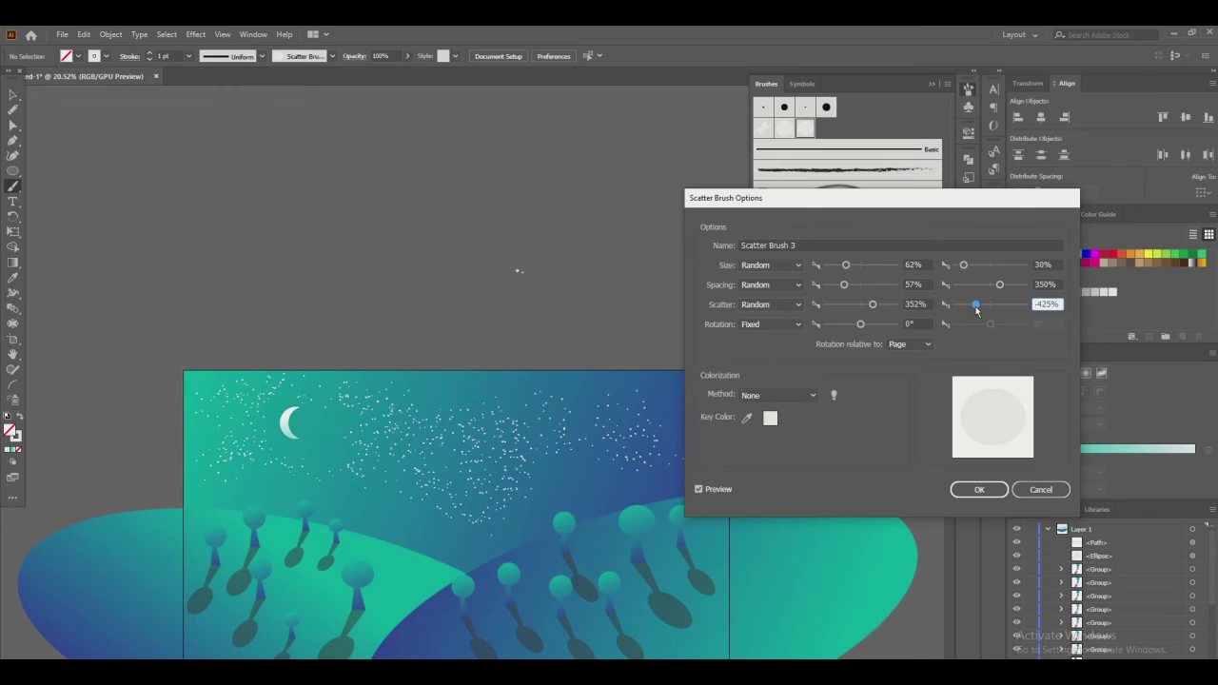
pyautogui.click(978, 490)
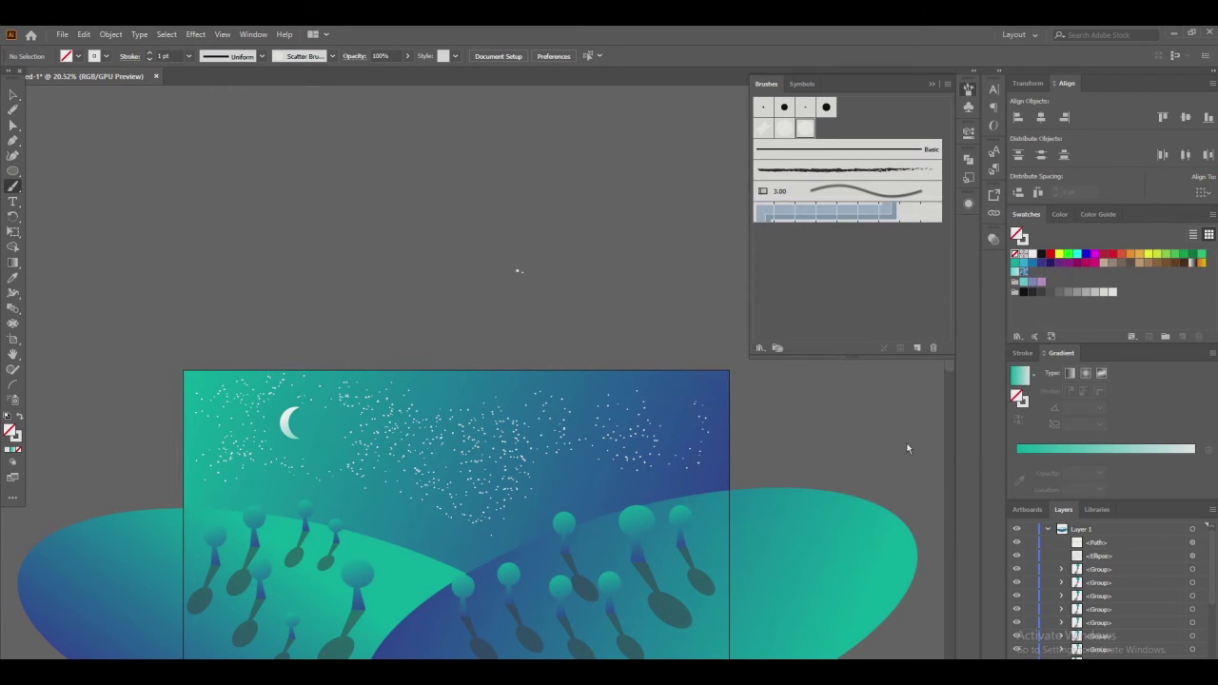
# Lower the opacity of the scattered star stroke in the sky to 51% and deselect it
pyautogui.click(608, 380)
pyautogui.press('v')
pyautogui.scroll(-3, 604, 301)
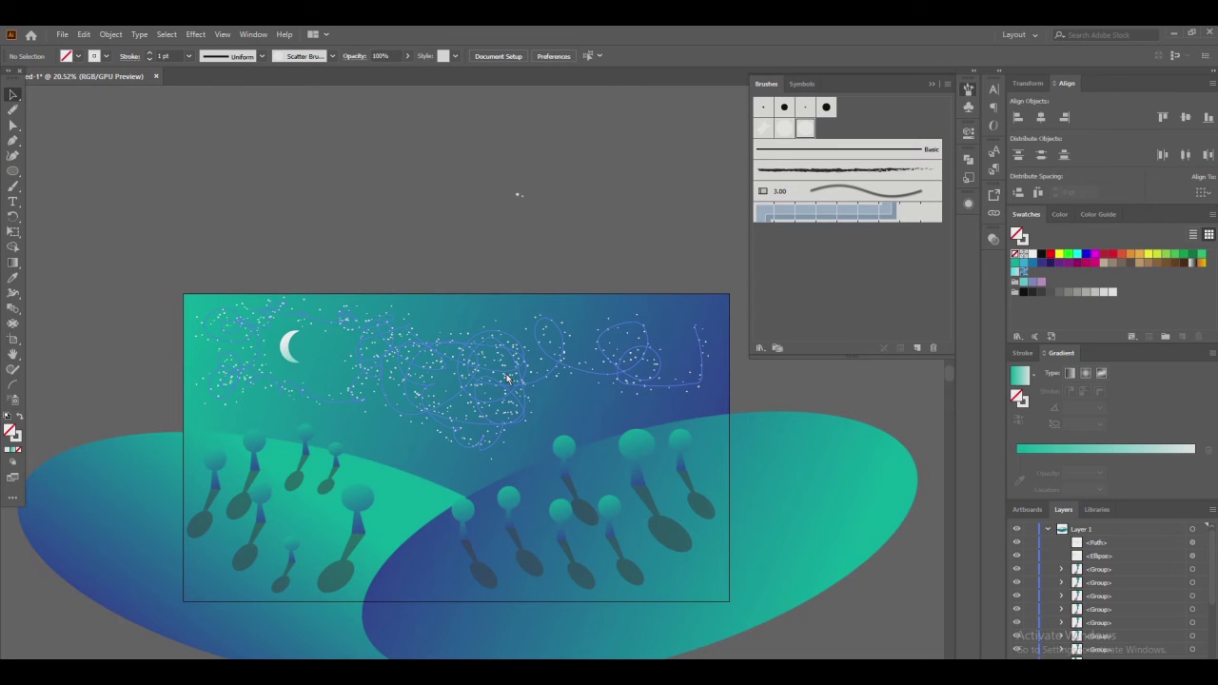
pyautogui.click(608, 365)
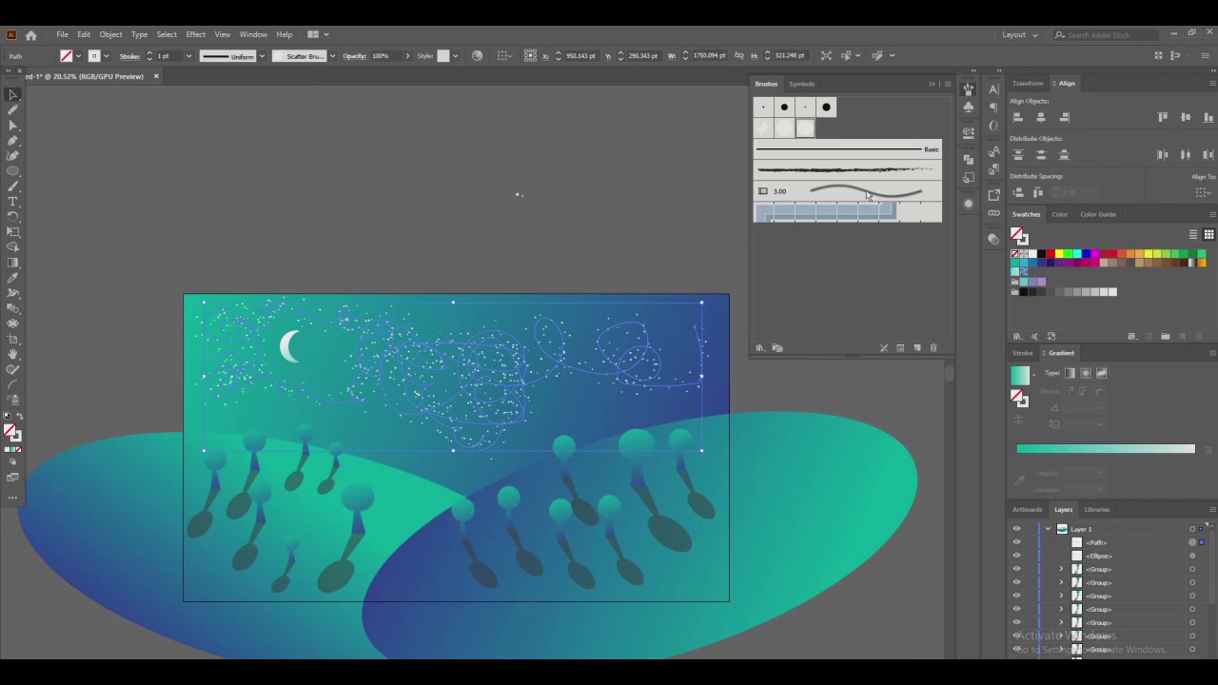
pyautogui.click(994, 240)
pyautogui.click(962, 254)
pyautogui.moveTo(961, 269); pyautogui.dragTo(931, 273)
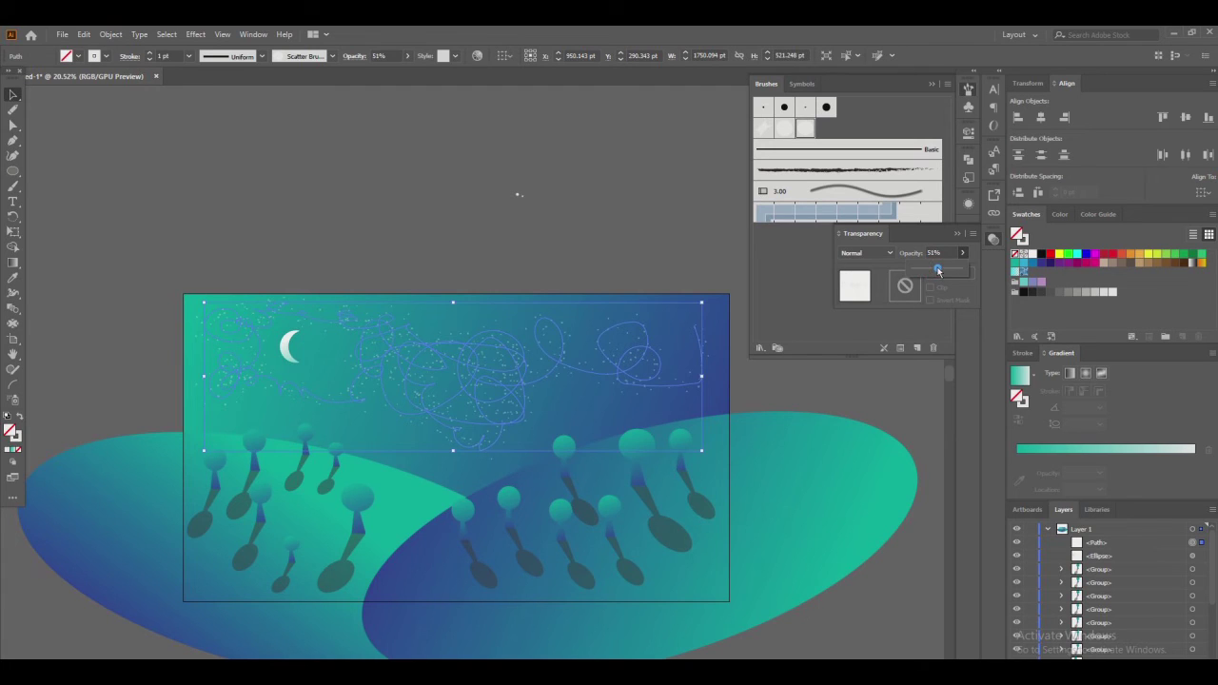
pyautogui.click(680, 228)
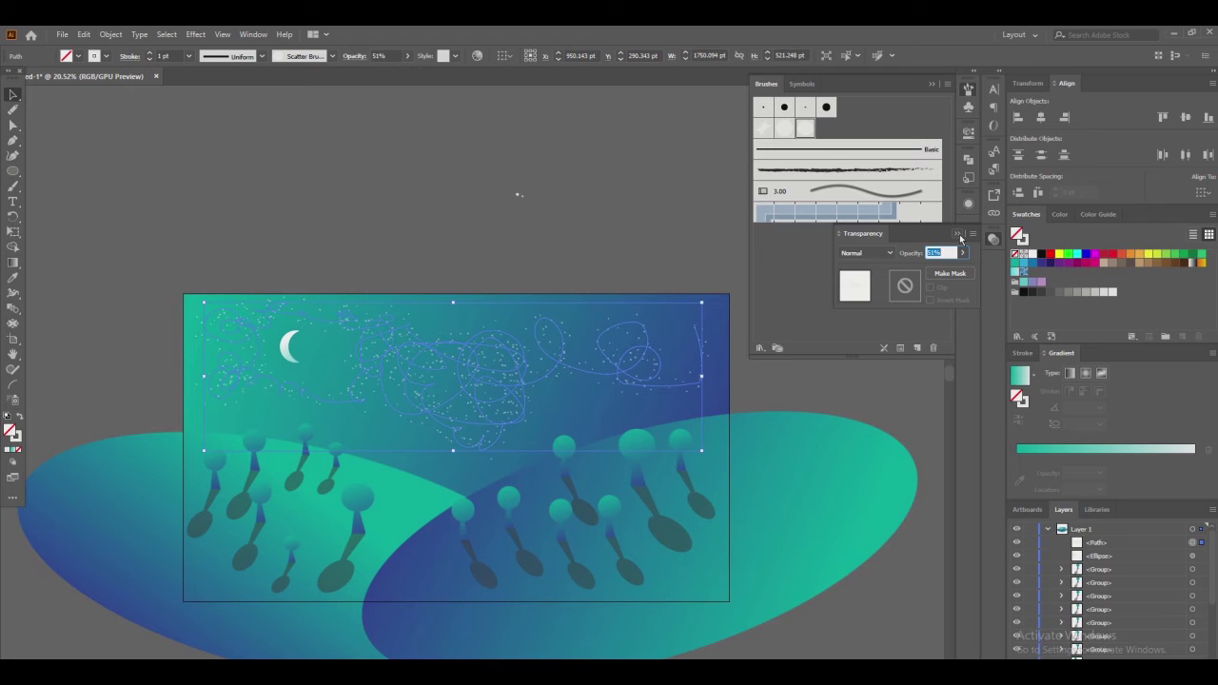
pyautogui.click(961, 237)
pyautogui.click(700, 231)
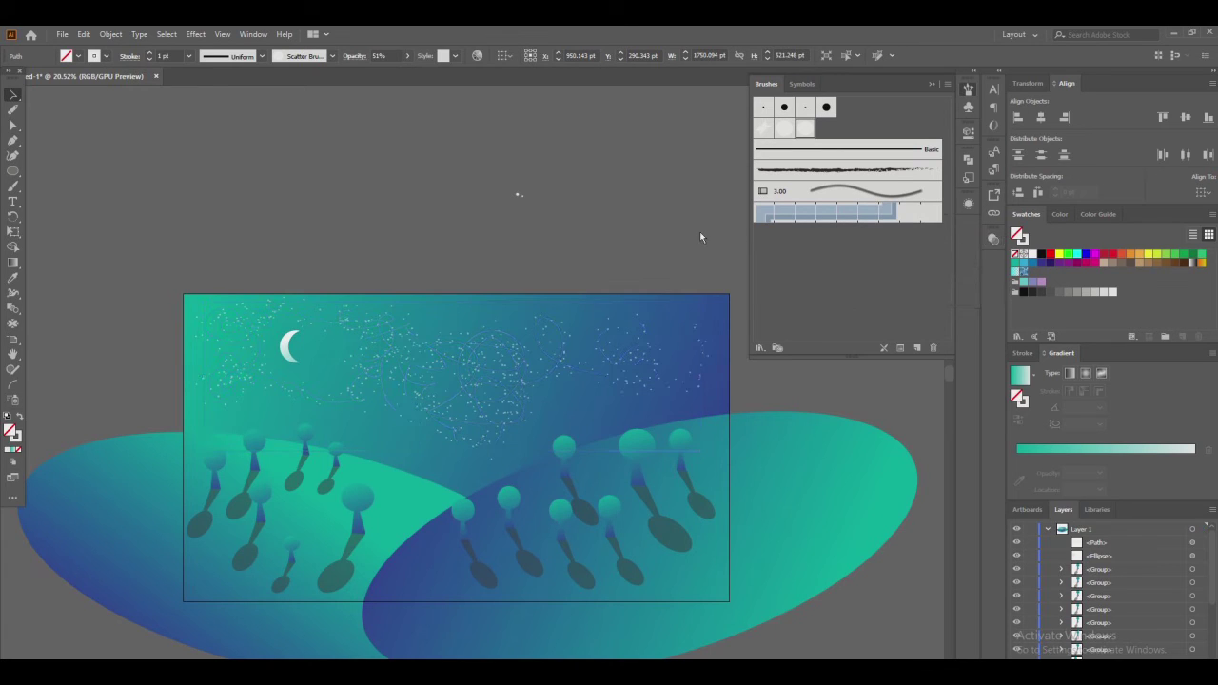
# Draw a short slanted line in the upper middle of the sky with the Pen tool and set its stroke weight to 6 pt
pyautogui.click(13, 140)
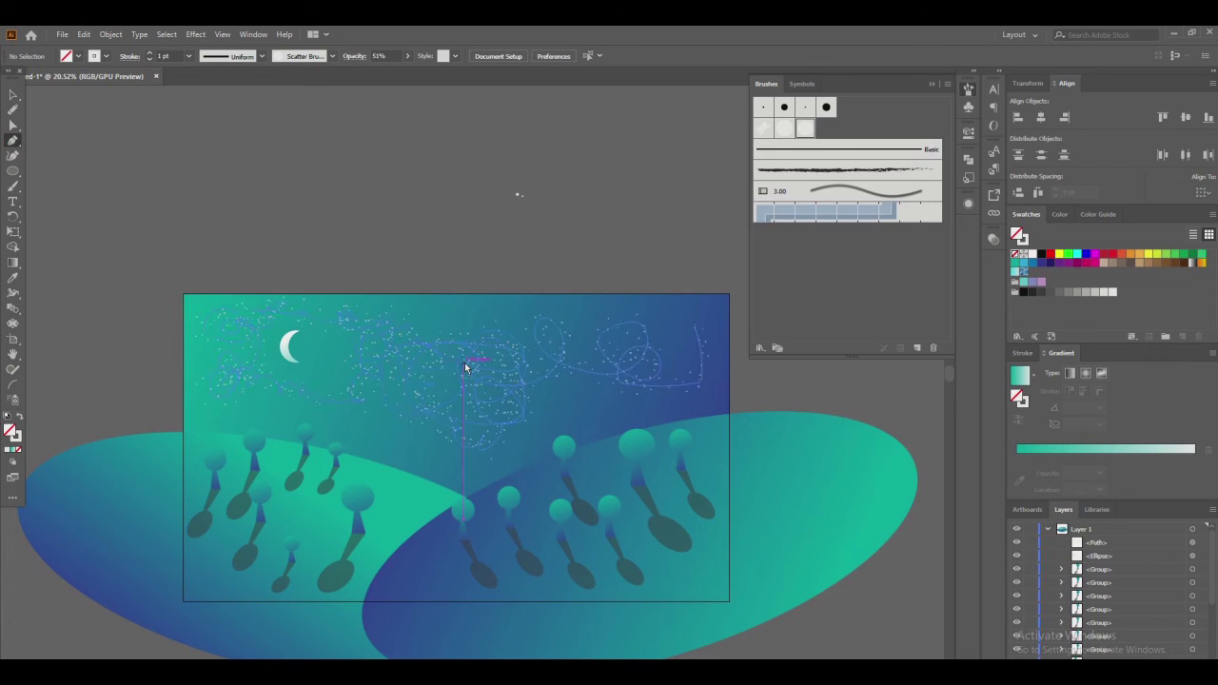
pyautogui.click(462, 327)
pyautogui.click(506, 314)
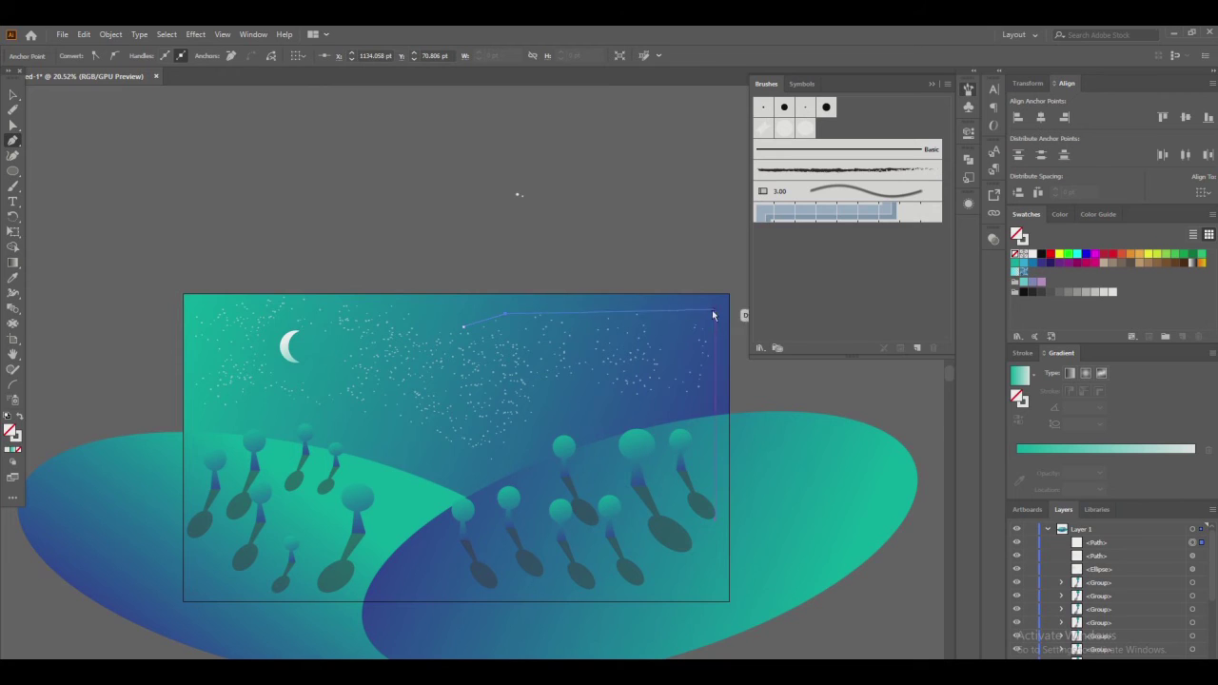
pyautogui.click(1036, 355)
pyautogui.click(1054, 373)
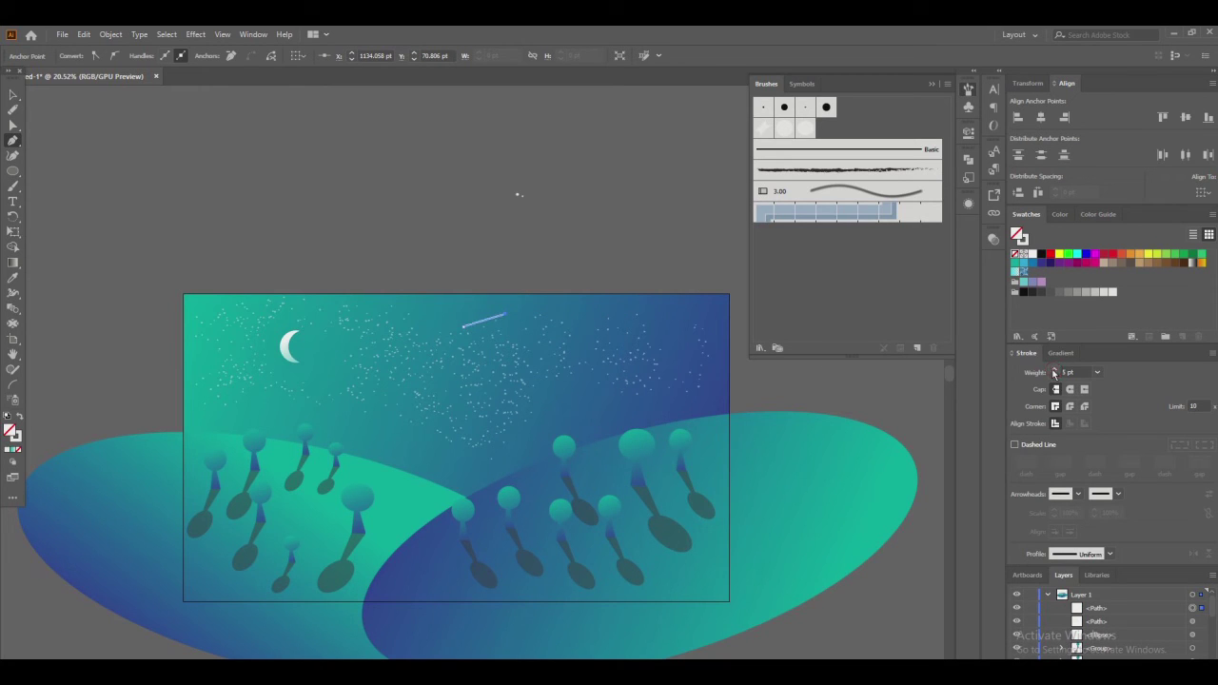
# Give the slanted line a width profile that tapers from its thick lower end to a point at its upper end
pyautogui.click(1090, 555)
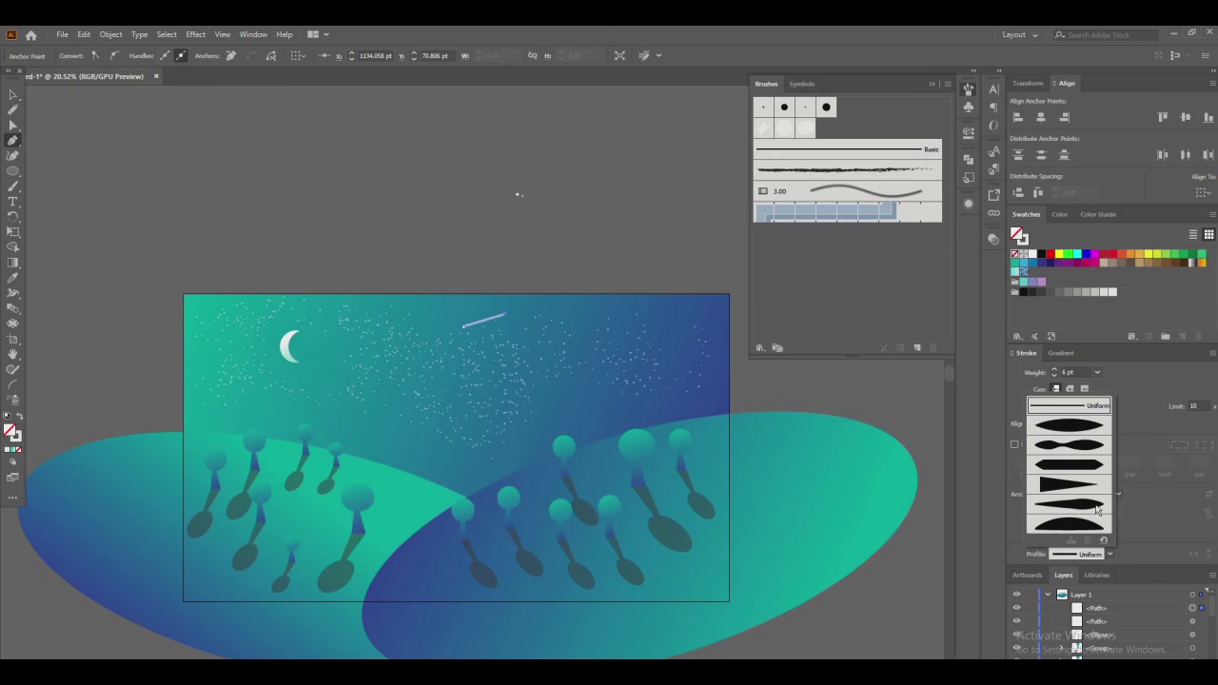
pyautogui.click(1096, 511)
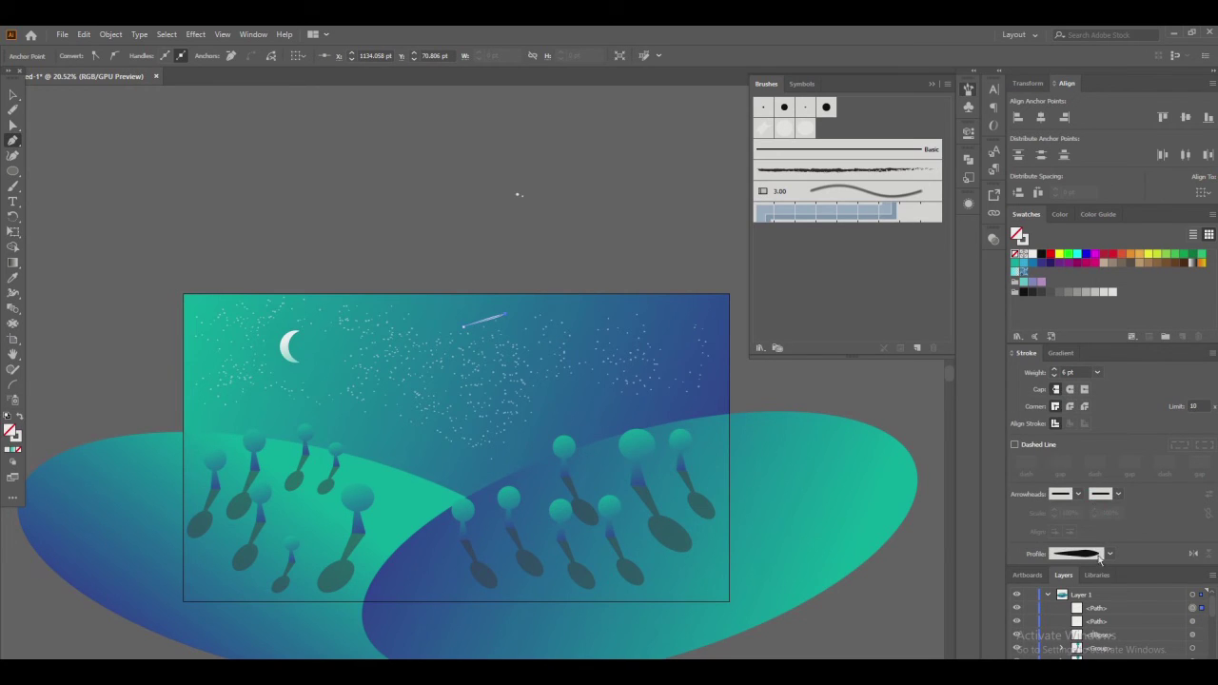
pyautogui.click(1100, 559)
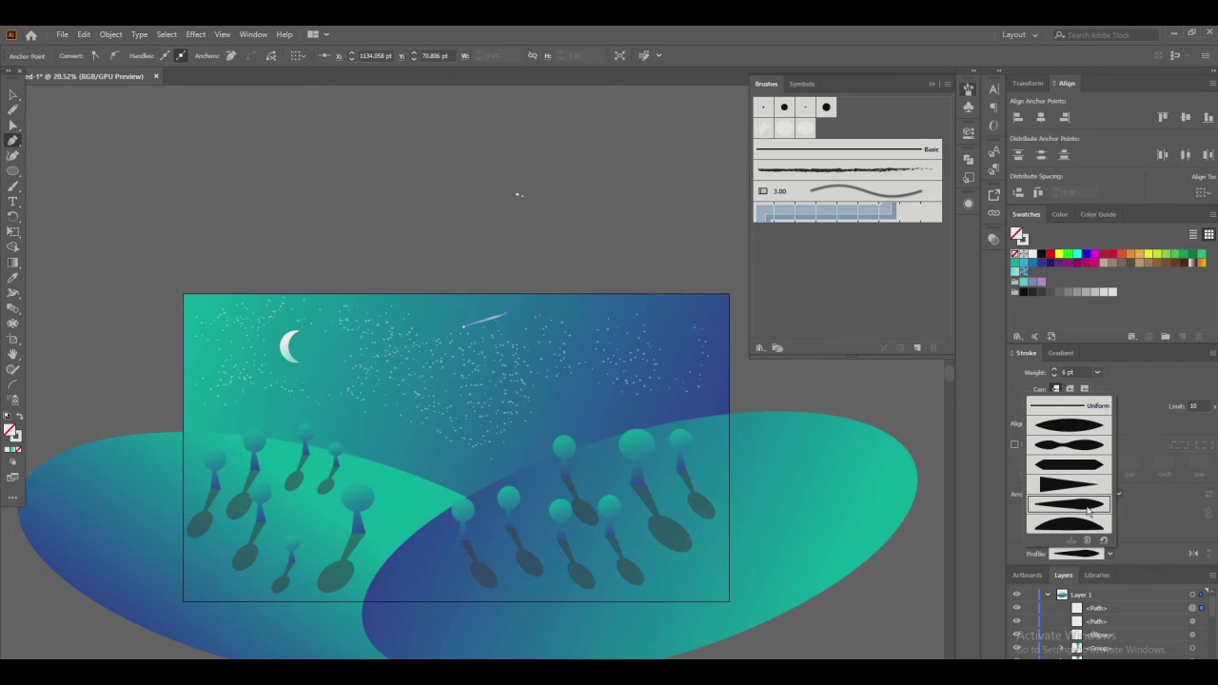
pyautogui.click(1087, 508)
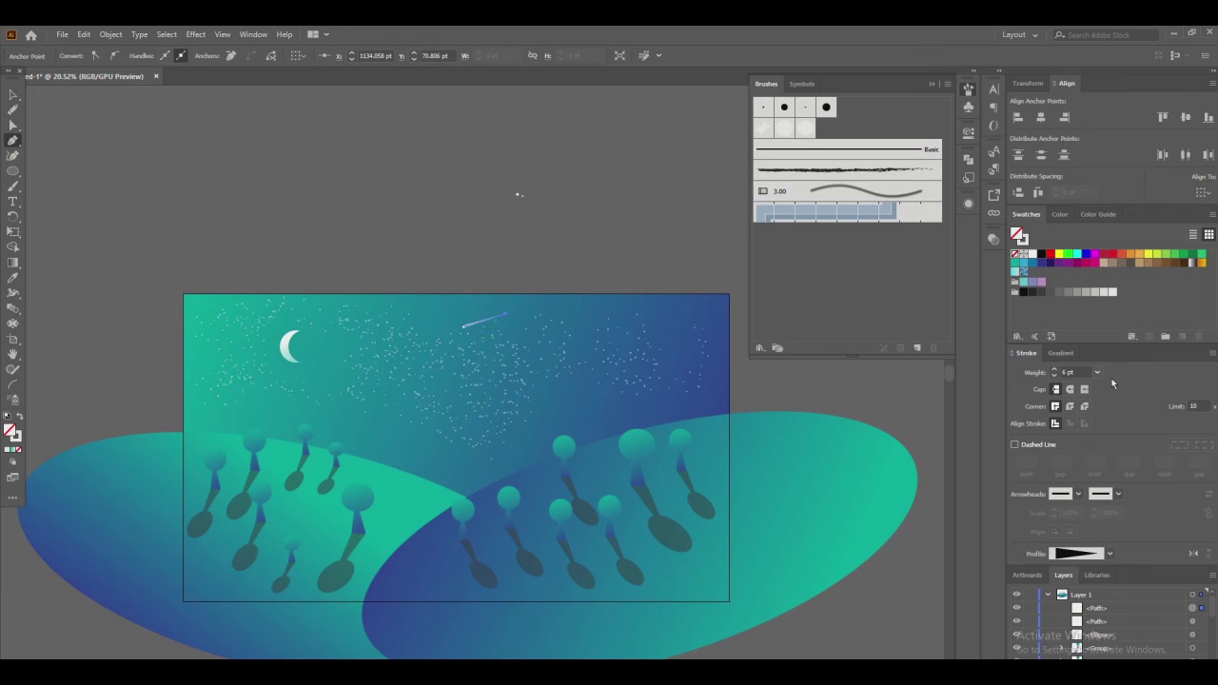
# Apply a linear gradient to the line's stroke, with teal at the start and indigo at the end stop
pyautogui.click(1059, 353)
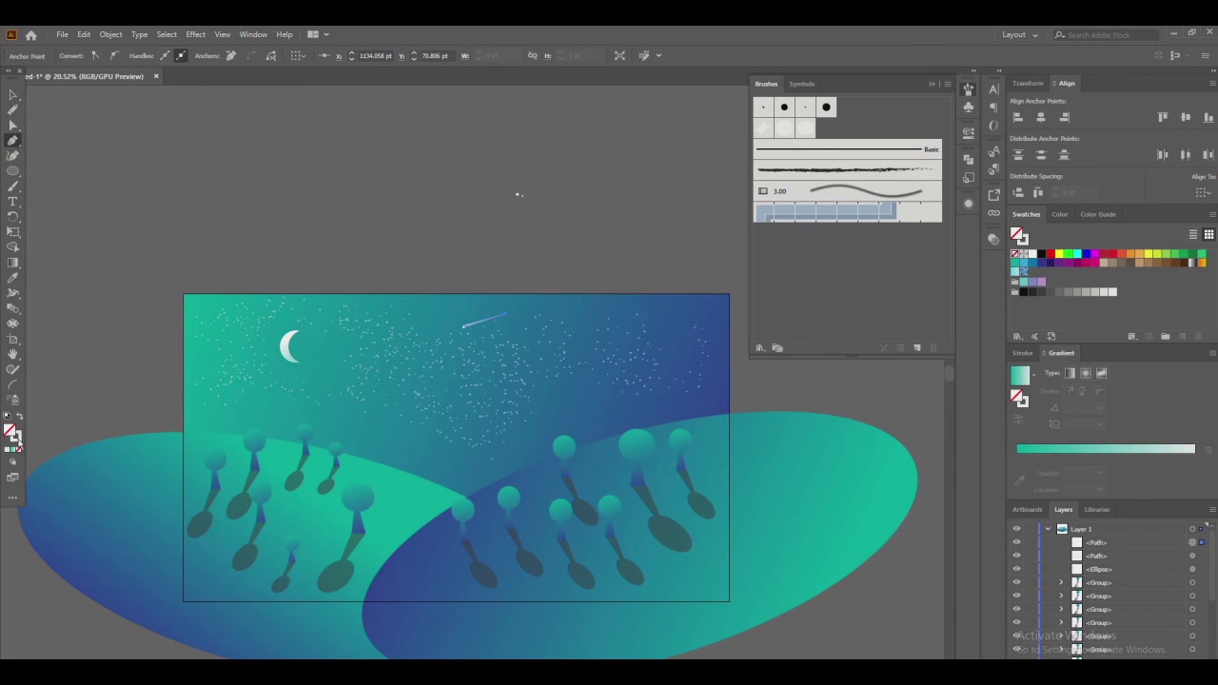
pyautogui.click(18, 440)
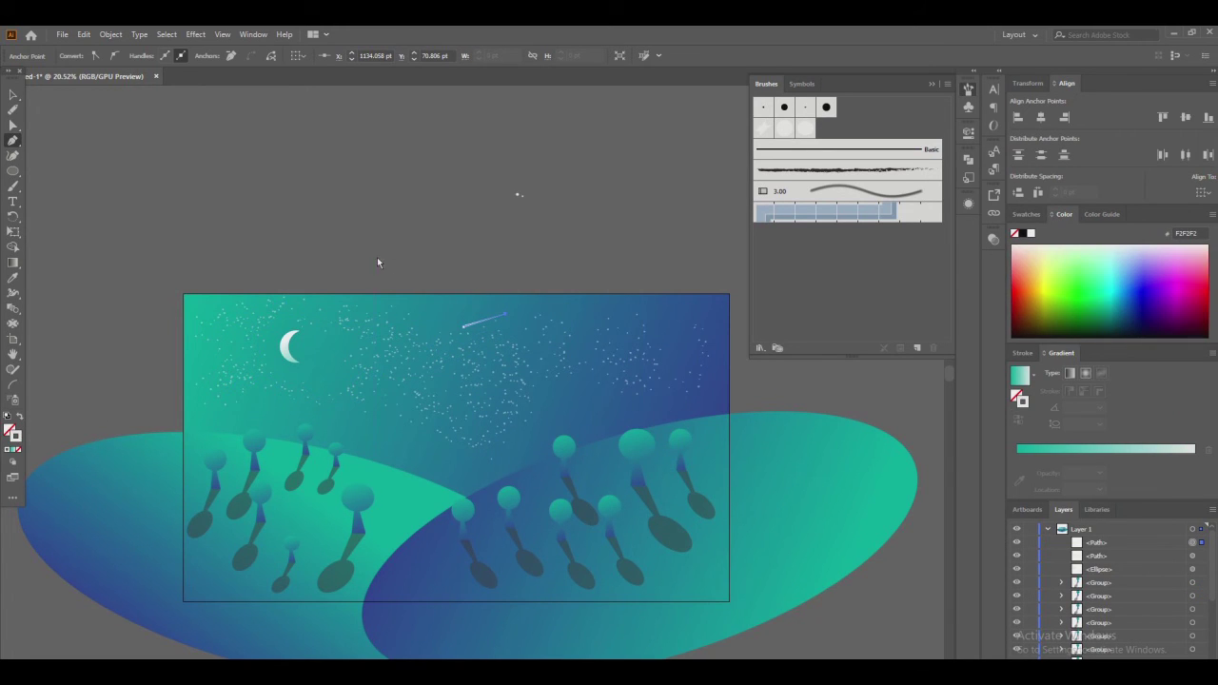
pyautogui.click(1070, 373)
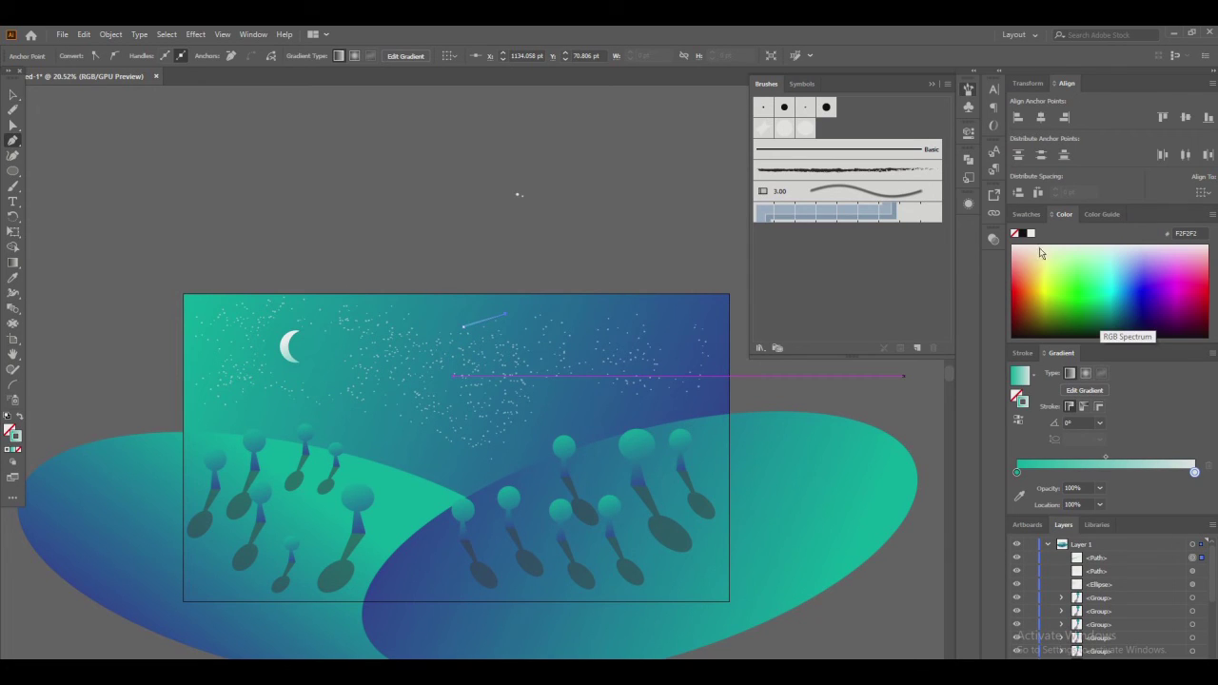
pyautogui.click(1026, 214)
pyautogui.moveTo(1040, 264); pyautogui.dragTo(1195, 472)
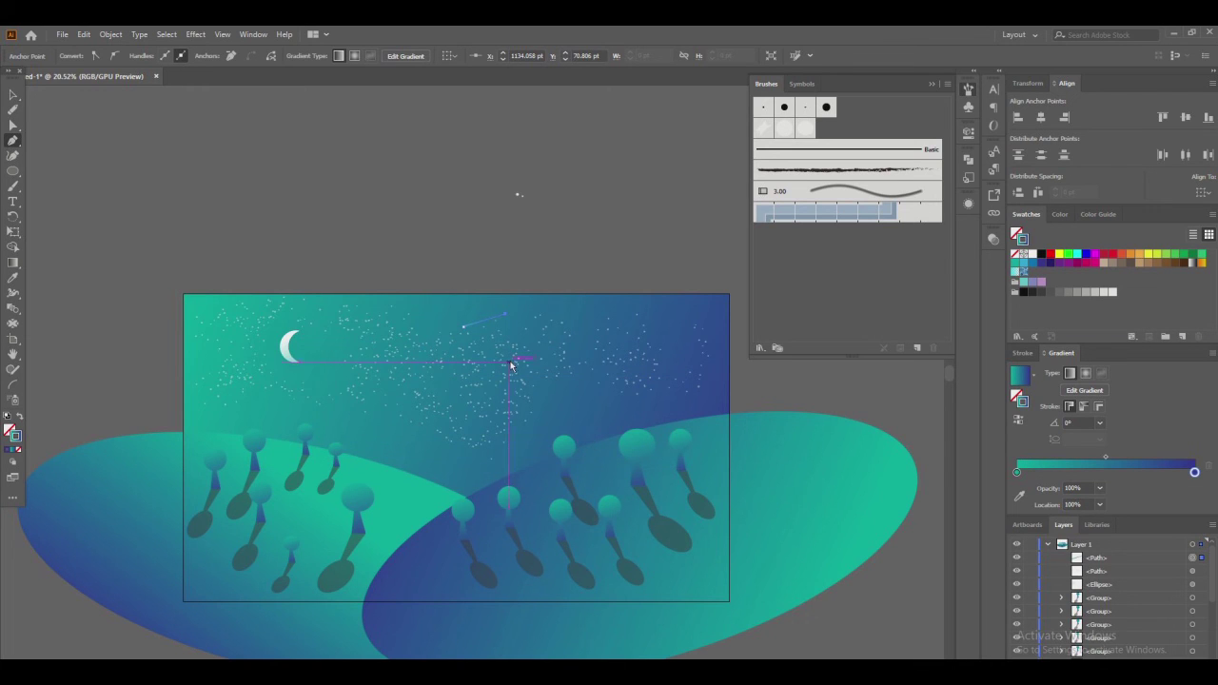
# Select the tapered line in the sky and set its stroke cap to round
pyautogui.press('z')
pyautogui.click(484, 322)
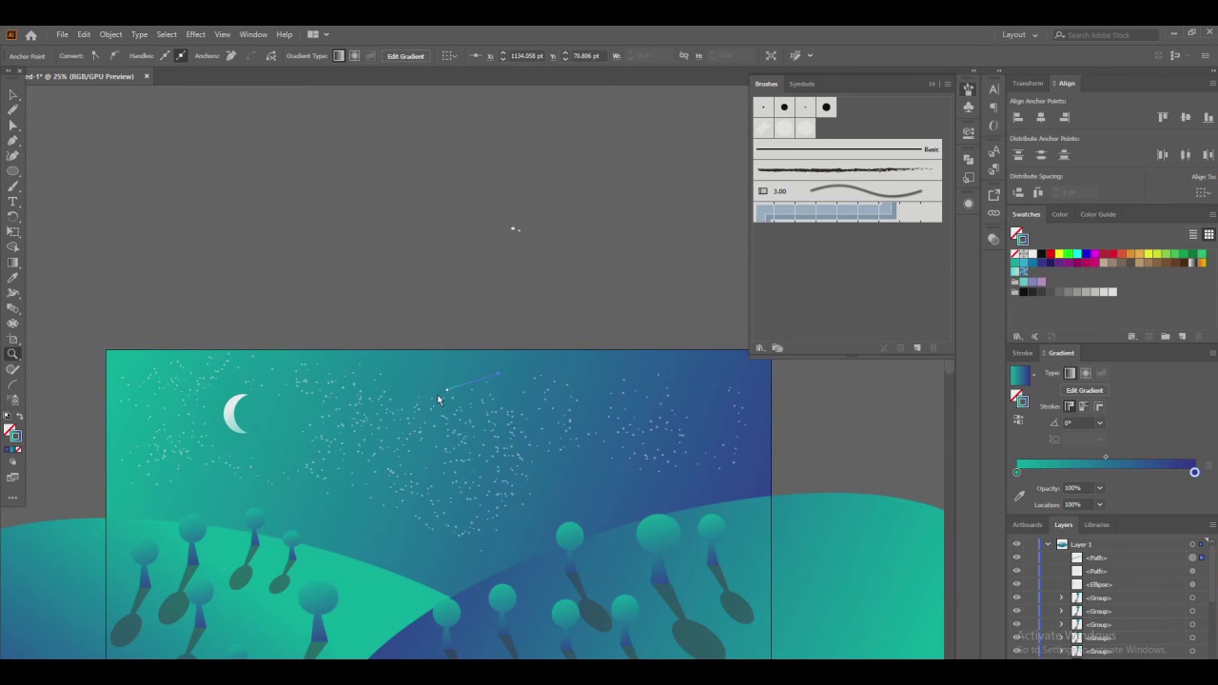
pyautogui.click(439, 396)
pyautogui.click(487, 373)
pyautogui.press('v')
pyautogui.click(472, 398)
pyautogui.moveTo(453, 404); pyautogui.dragTo(321, 413)
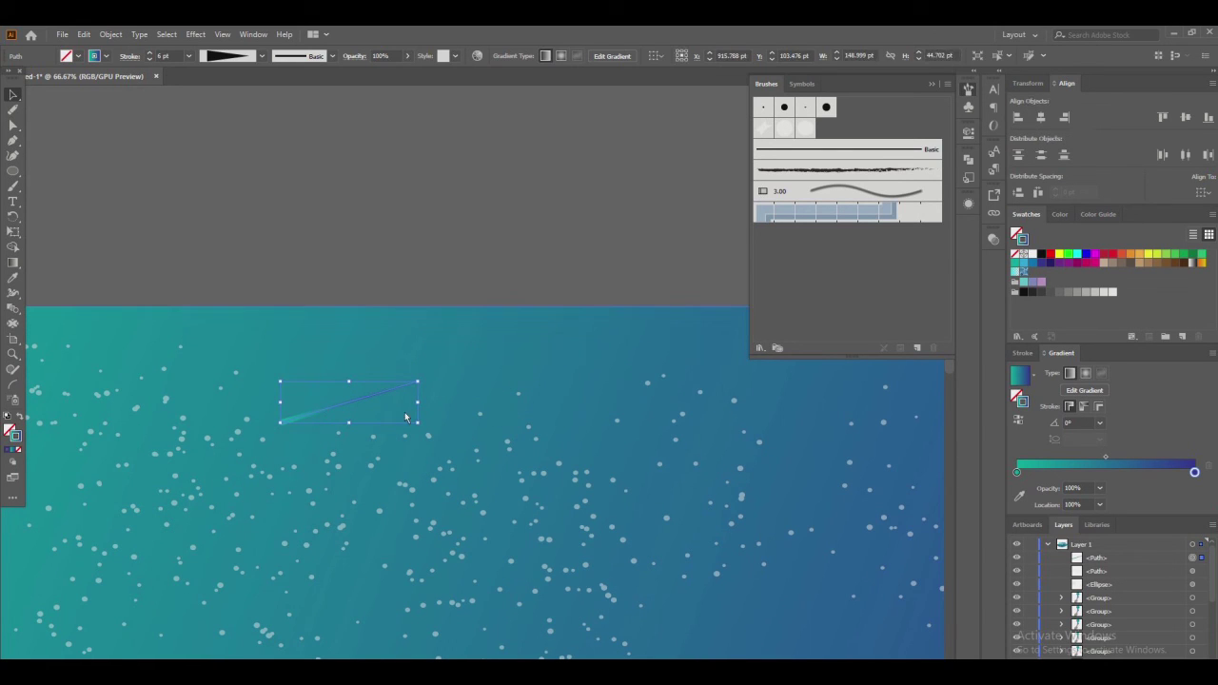
pyautogui.click(1022, 352)
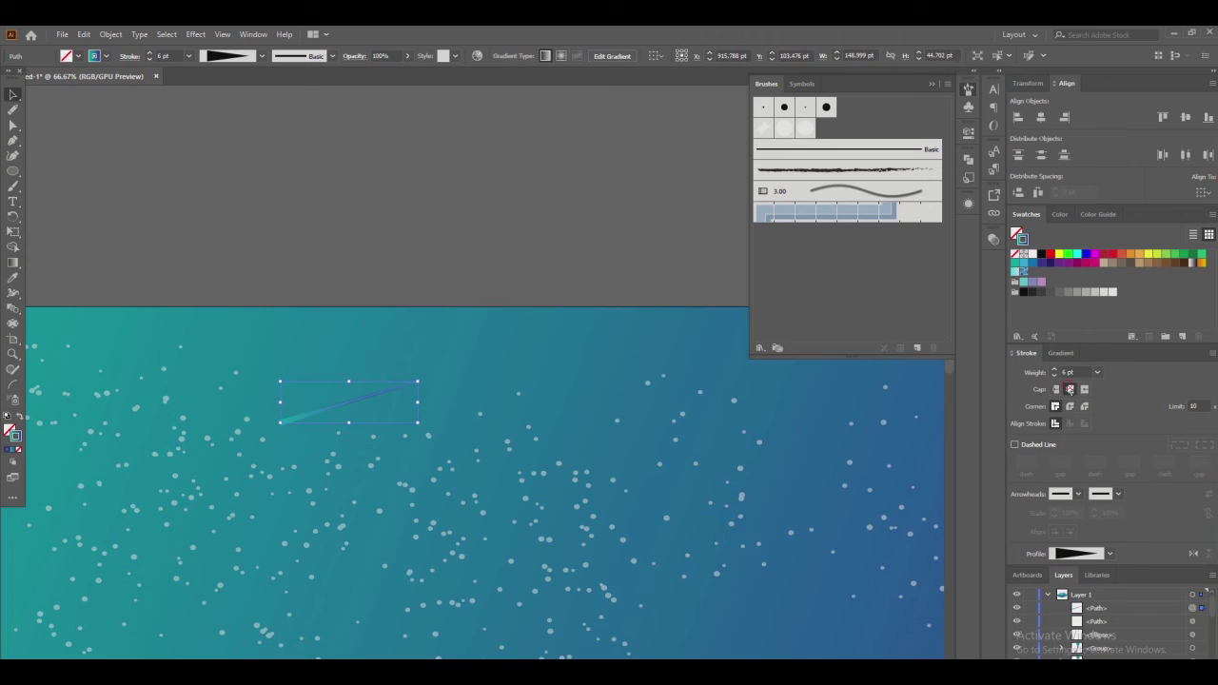
# Apply an Outer Glow to the tapered line in Hard Light mode with 71% opacity and 0 pt blur
pyautogui.click(196, 35)
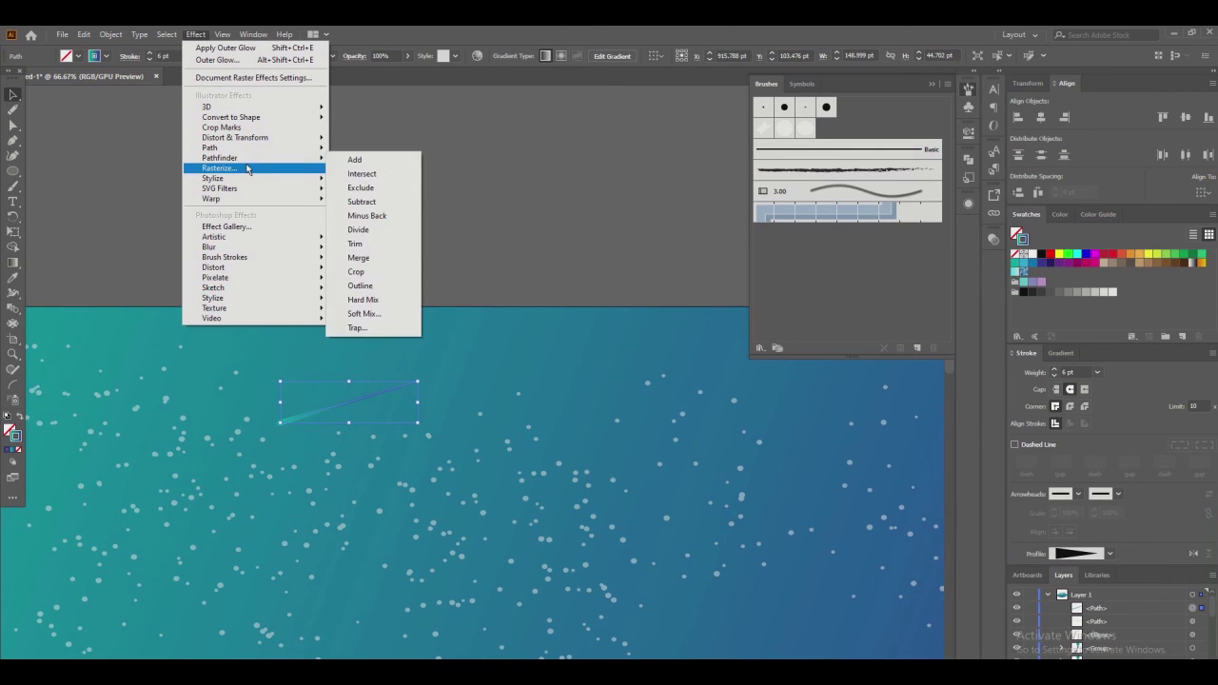
pyautogui.moveTo(252, 179)
pyautogui.click(369, 221)
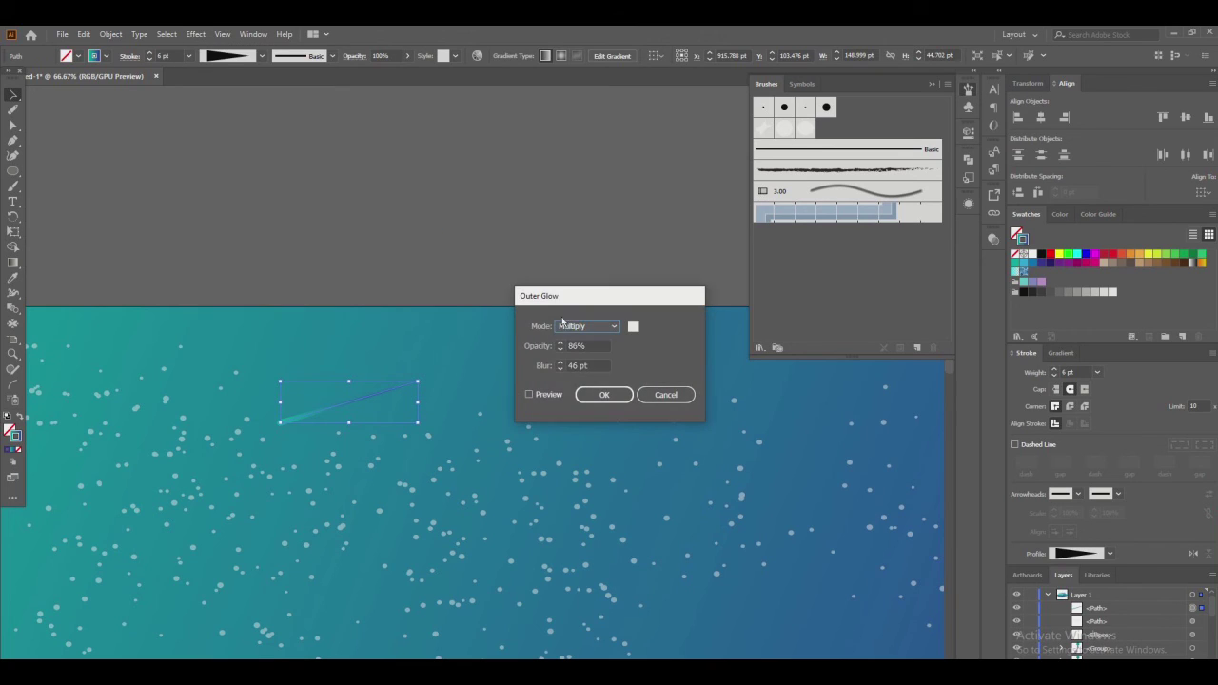
pyautogui.click(533, 394)
pyautogui.click(560, 371)
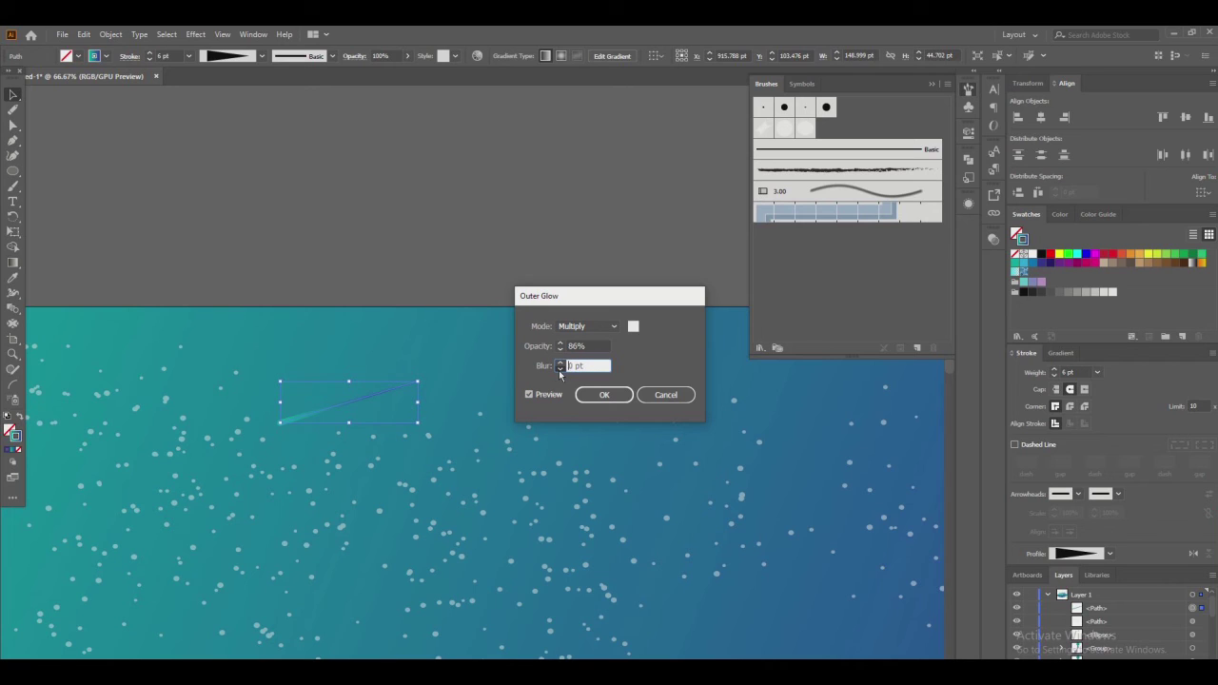
pyautogui.click(560, 350)
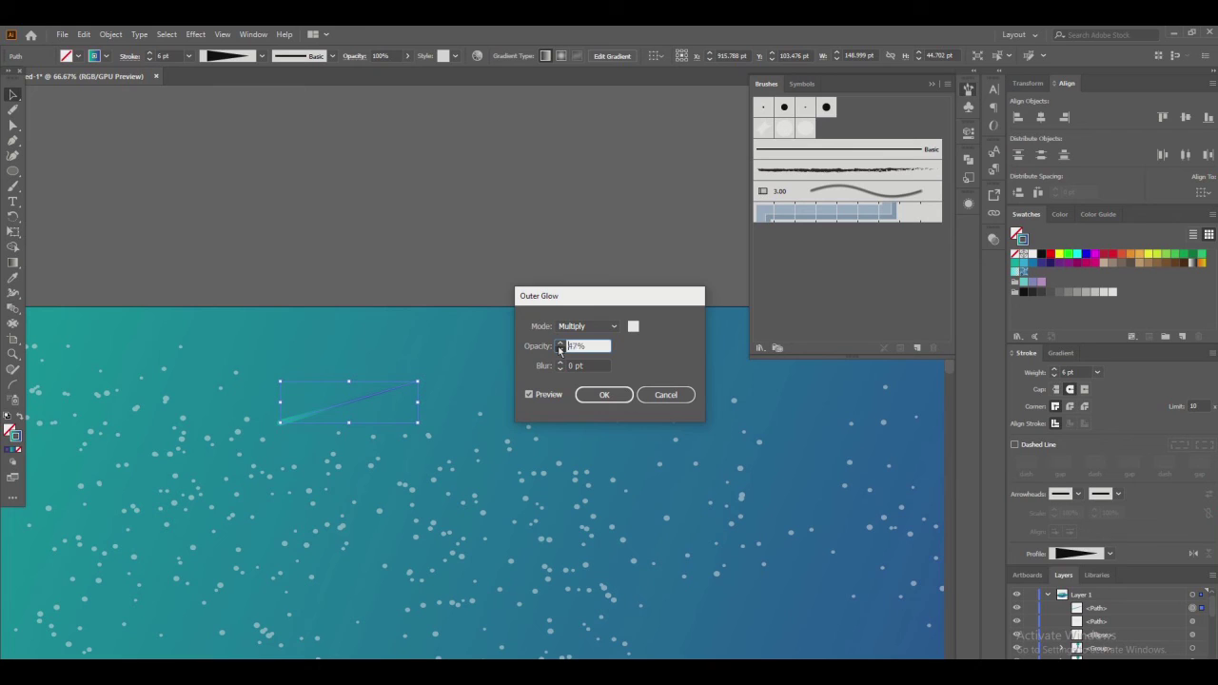
pyautogui.click(560, 343)
pyautogui.click(610, 328)
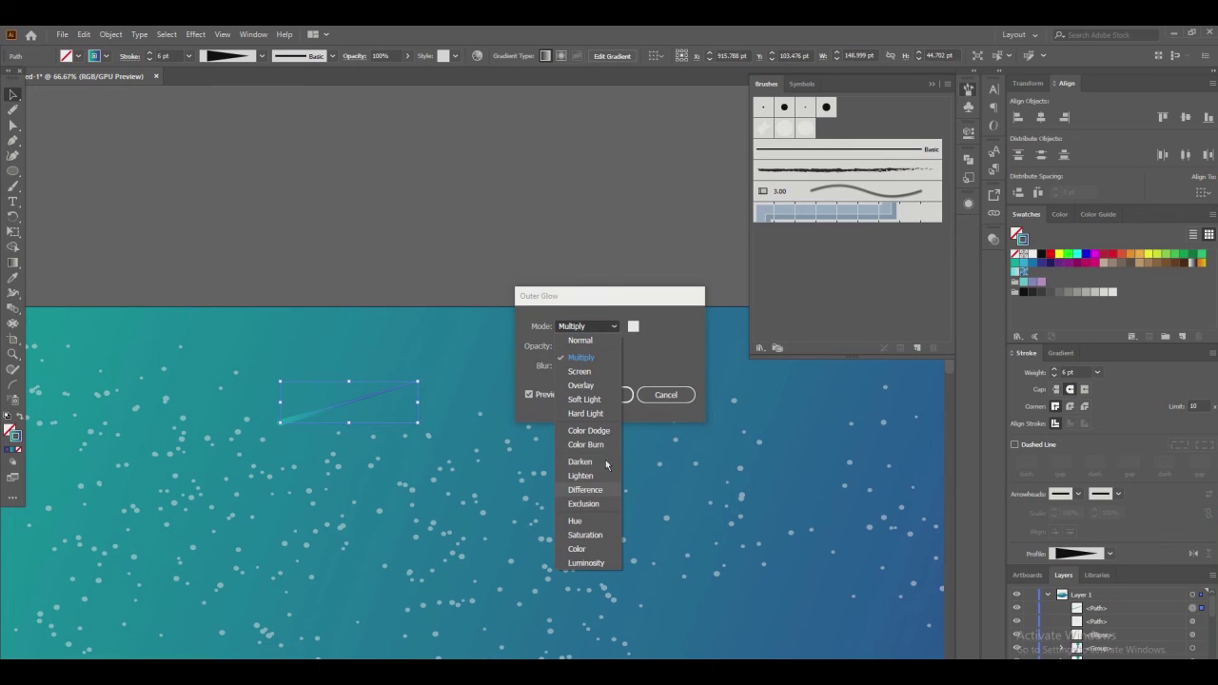
pyautogui.click(599, 413)
pyautogui.click(603, 394)
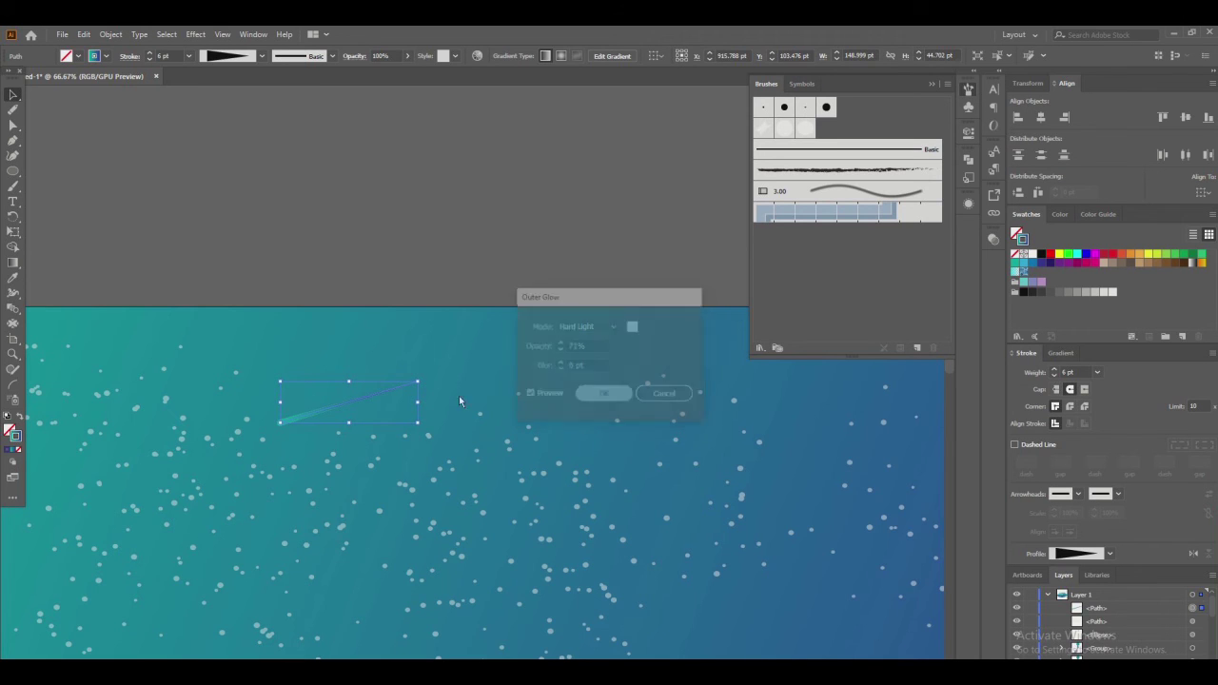
# Enlarge the tapered streak to about 190 by 87 pt and set its stroke gradient's end stop to light gray
pyautogui.moveTo(280, 421); pyautogui.dragTo(243, 456)
pyautogui.click(409, 280)
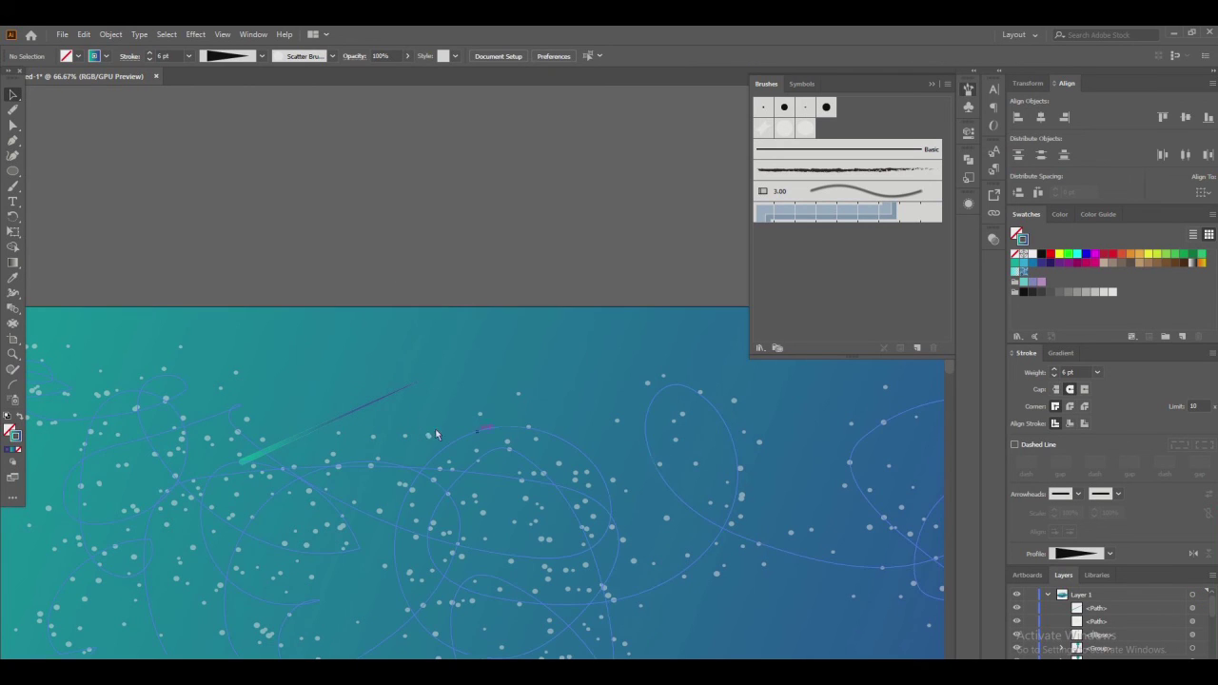
pyautogui.click(334, 424)
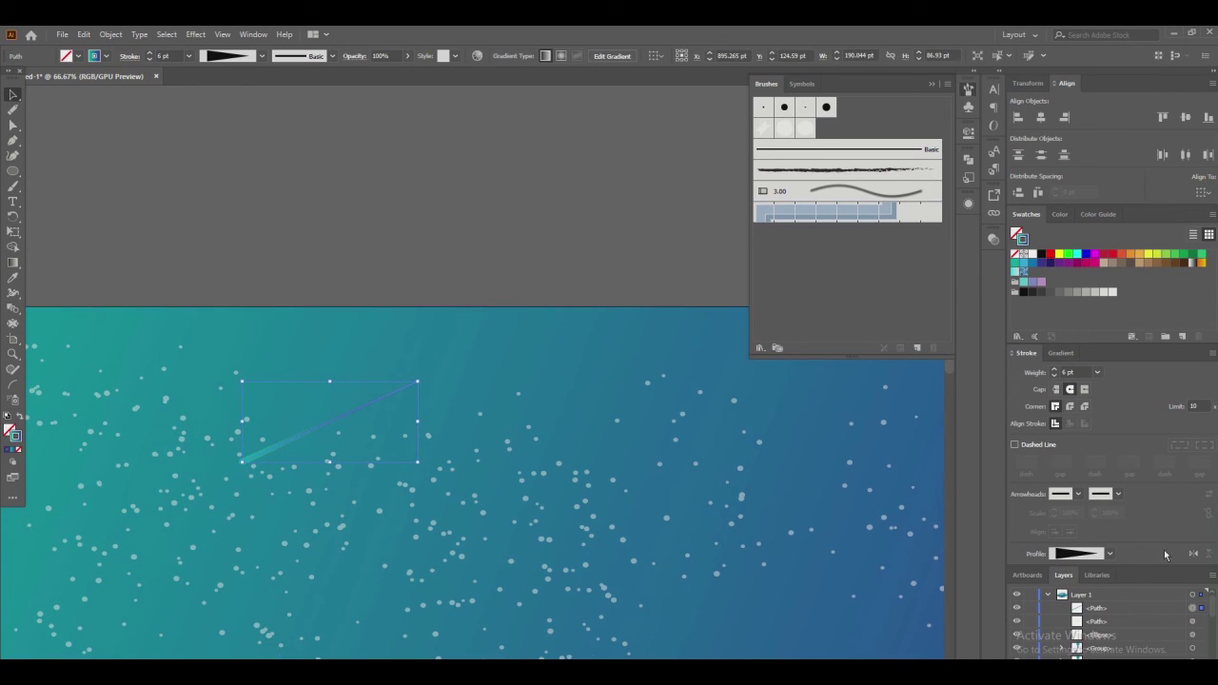
pyautogui.click(1060, 354)
pyautogui.moveTo(1103, 295); pyautogui.dragTo(1197, 470)
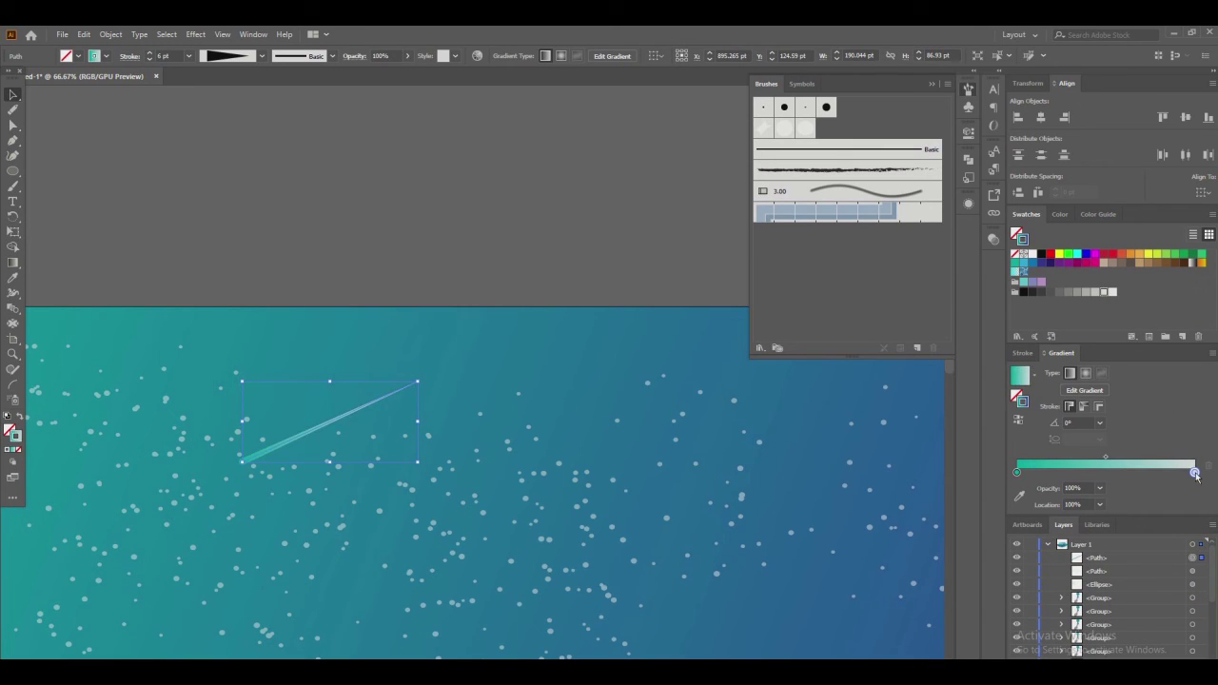
# Set the streak's blending mode to Overlay and deselect it
pyautogui.click(994, 238)
pyautogui.click(886, 254)
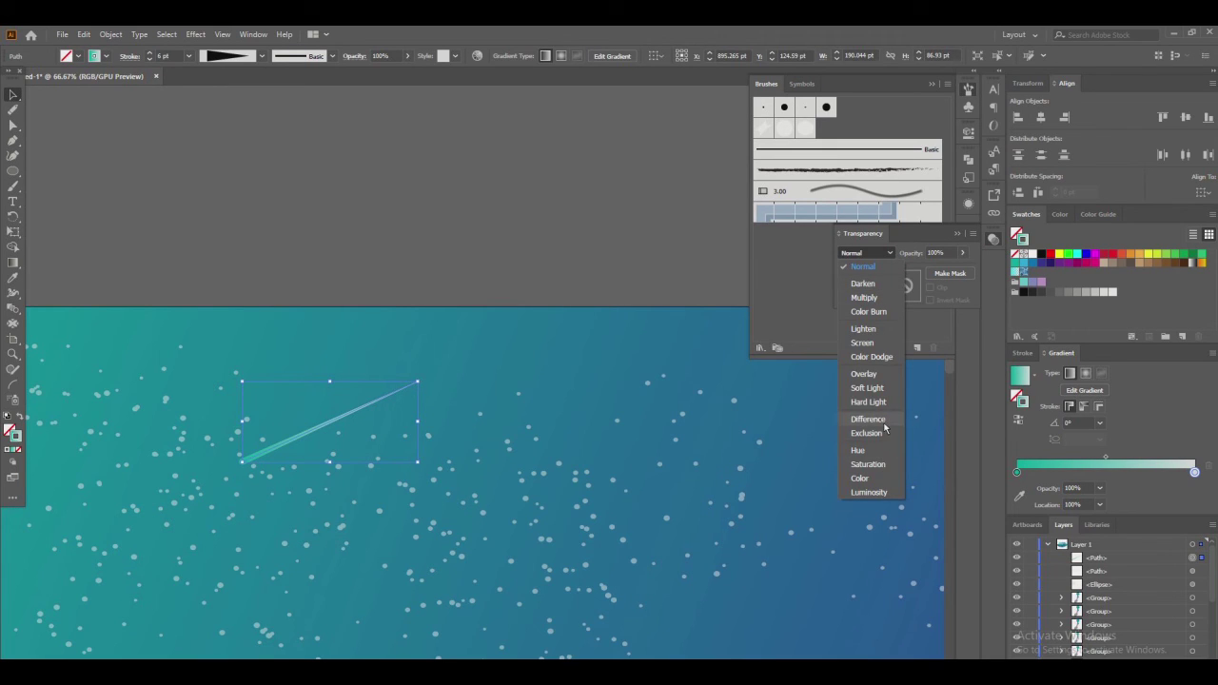
pyautogui.click(864, 375)
pyautogui.click(565, 281)
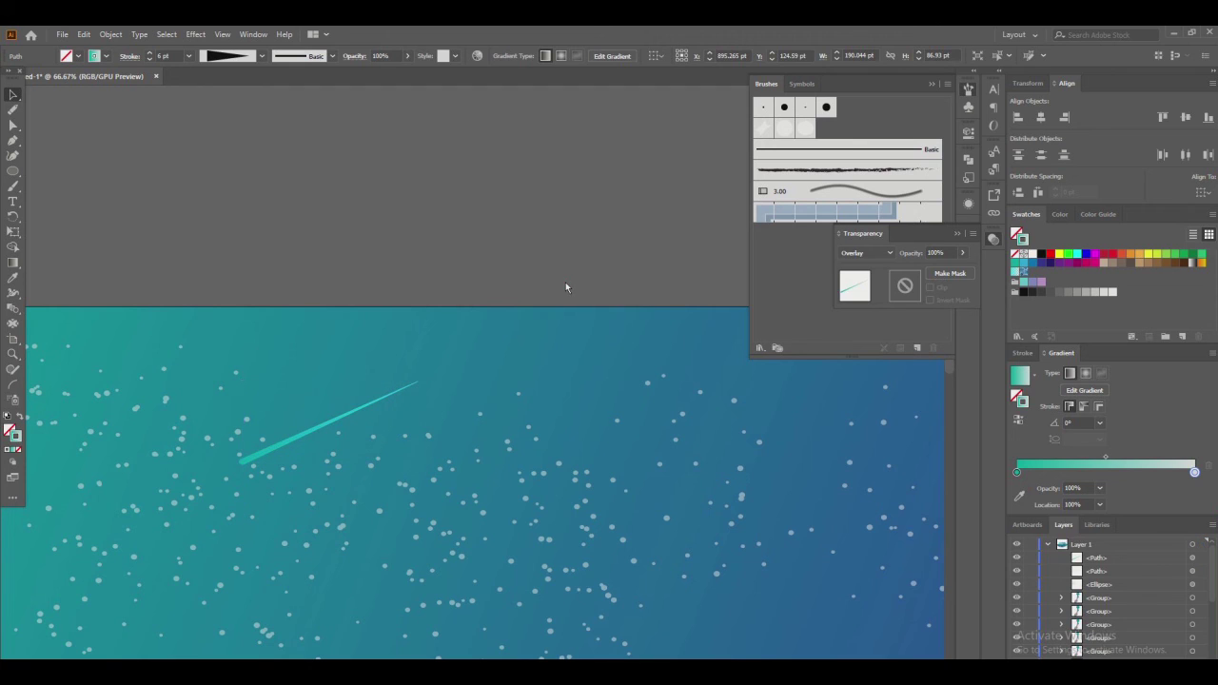
# Apply another Outer Glow to the streak in Hard Light mode at 71% opacity, with a small blur
pyautogui.click(338, 419)
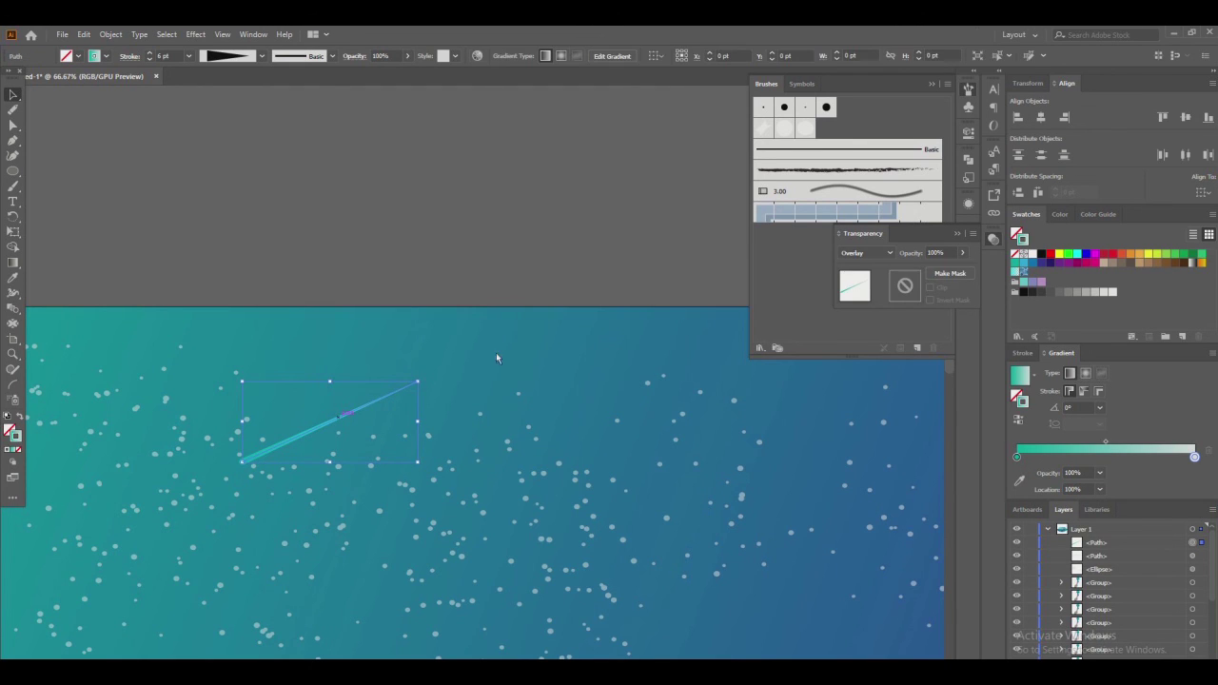
pyautogui.click(194, 37)
pyautogui.moveTo(262, 184)
pyautogui.click(379, 223)
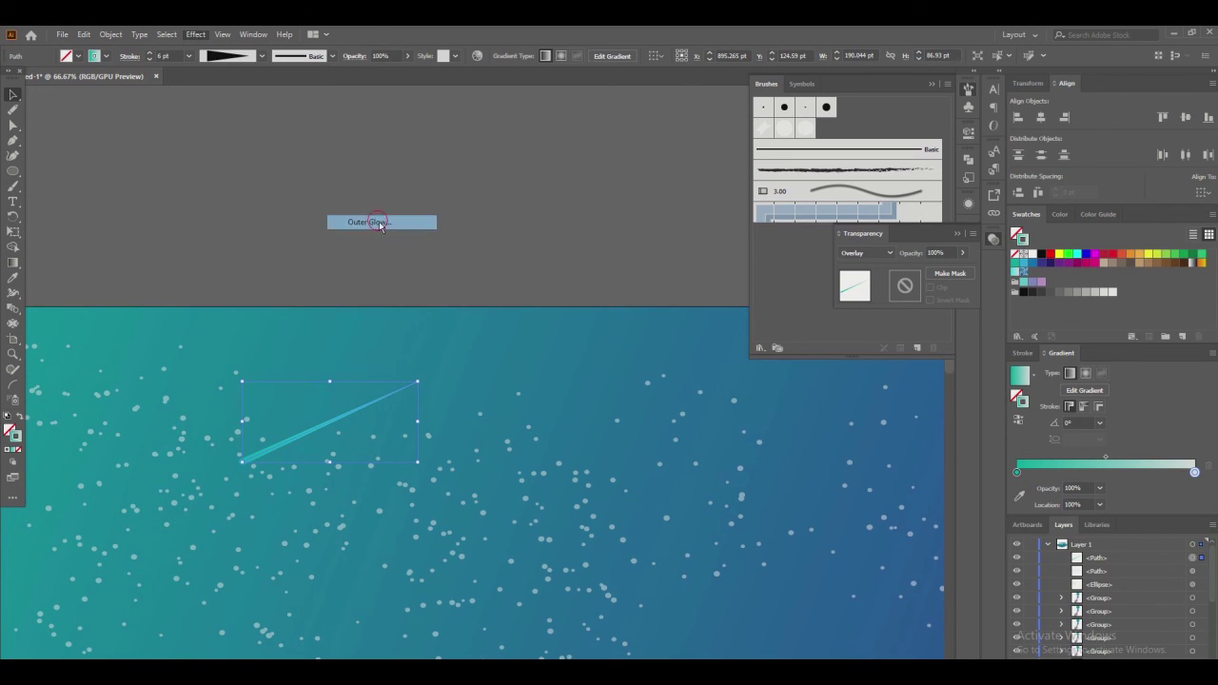
pyautogui.click(528, 395)
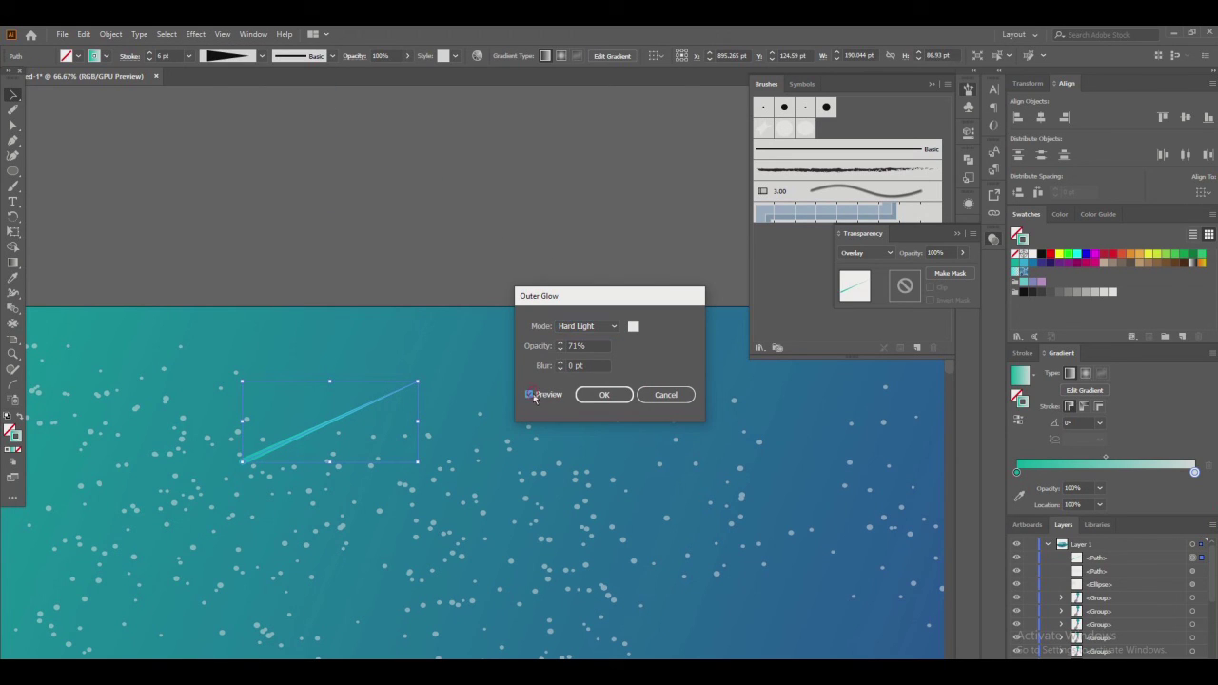
pyautogui.click(562, 366)
pyautogui.click(561, 363)
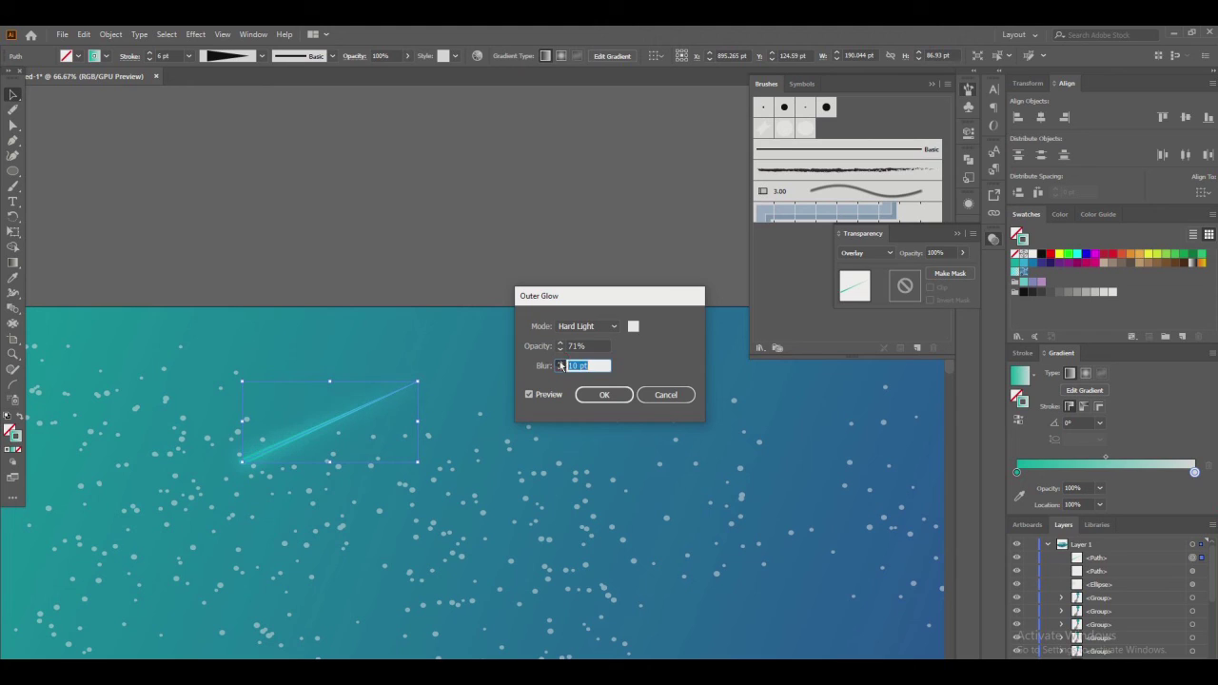
pyautogui.click(560, 369)
pyautogui.click(560, 369)
pyautogui.click(624, 395)
# Place two copies of the shooting star farther right in the sky, making the rightmost one about 96 pt wide and steeper
pyautogui.press('z')
pyautogui.moveTo(559, 350); pyautogui.dragTo(289, 334)
pyautogui.press('v')
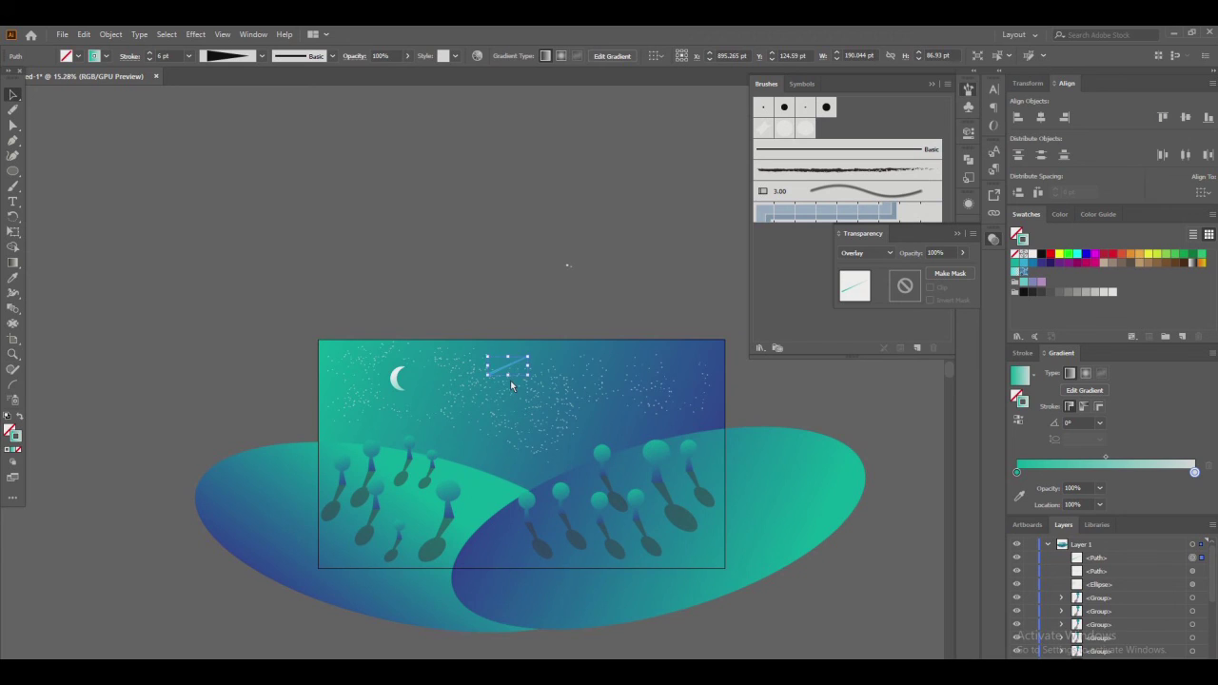
pyautogui.moveTo(489, 376); pyautogui.dragTo(613, 377)
pyautogui.moveTo(617, 380)
pyautogui.mouseDown()
pyautogui.moveTo(358, 379)
pyautogui.moveTo(491, 420)
pyautogui.moveTo(565, 361)
pyautogui.moveTo(553, 372)
pyautogui.moveTo(657, 374)
pyautogui.mouseUp()
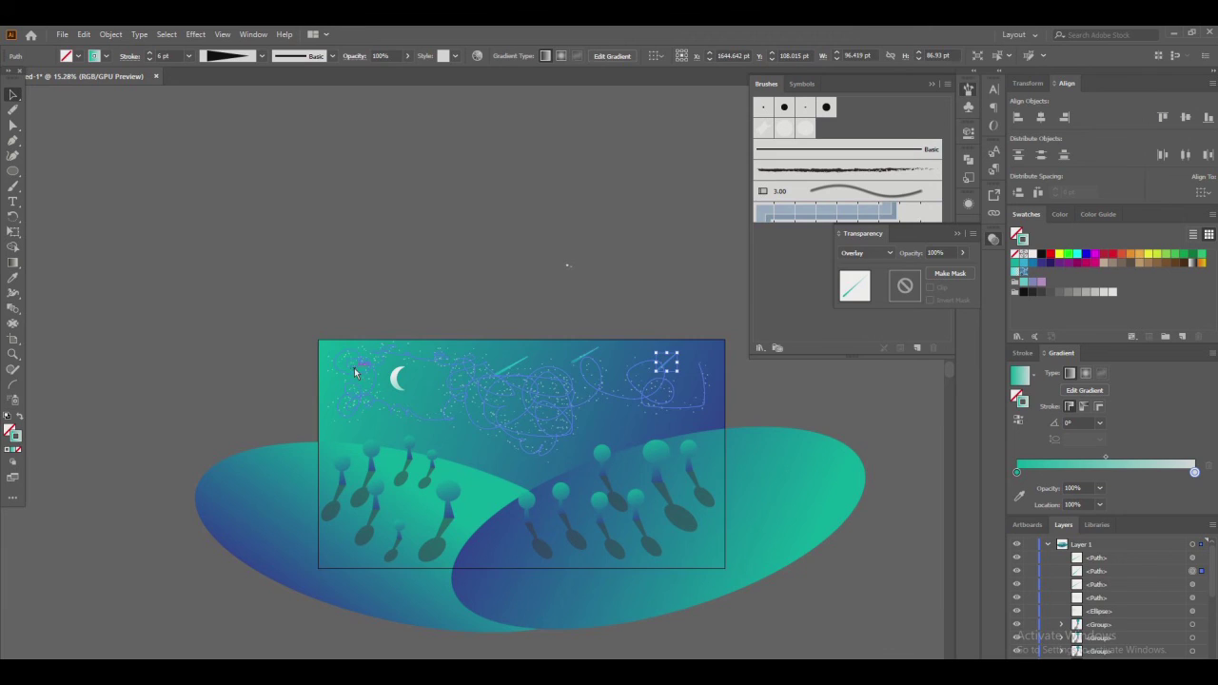
pyautogui.click(261, 392)
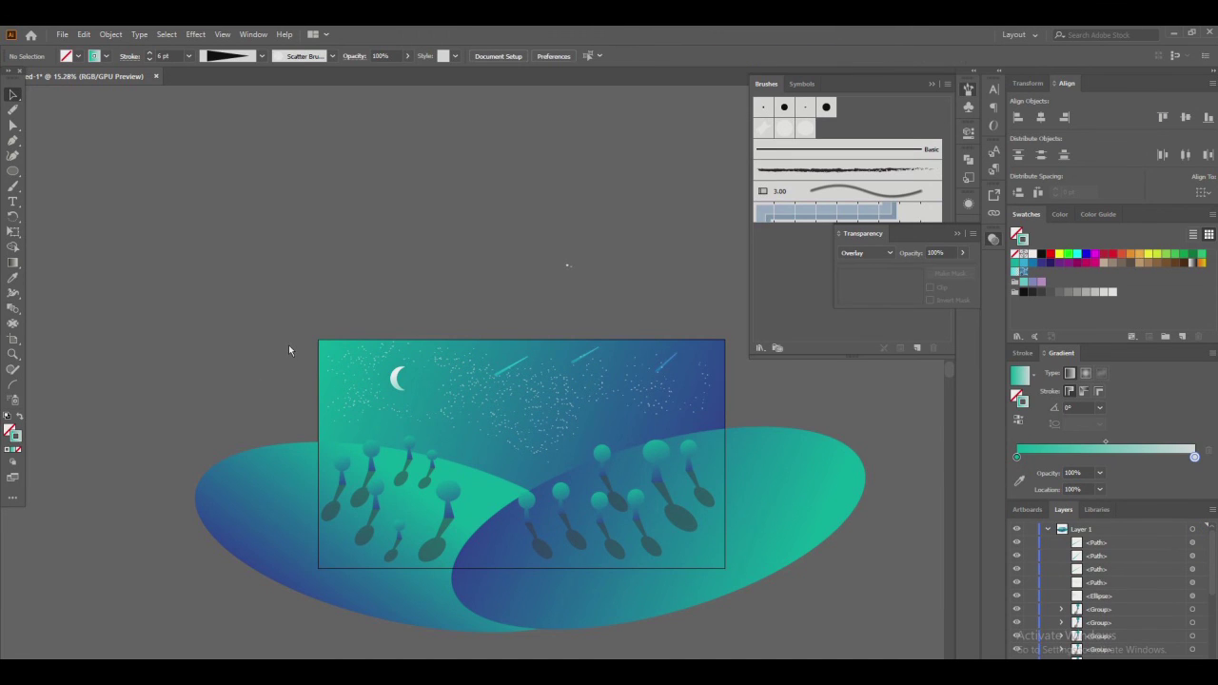
# Move the leftmost shooting star slightly up and rotate it about 18° clockwise to a flatter angle
pyautogui.click(512, 366)
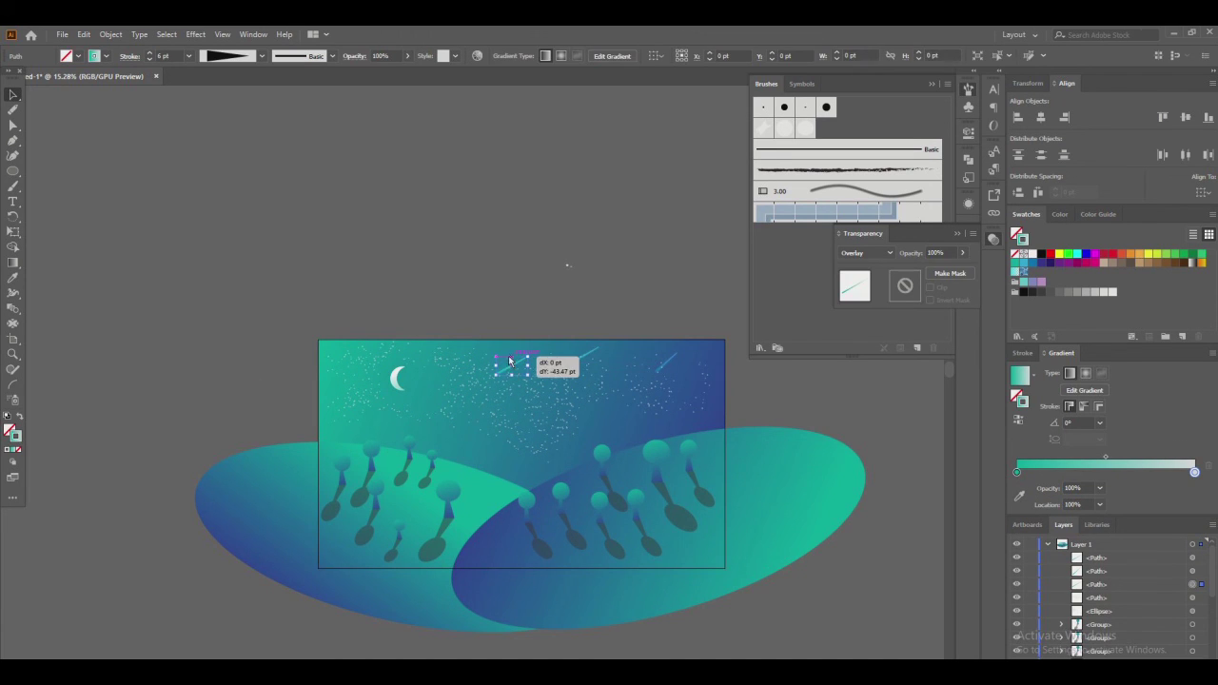
pyautogui.moveTo(493, 367); pyautogui.dragTo(487, 359)
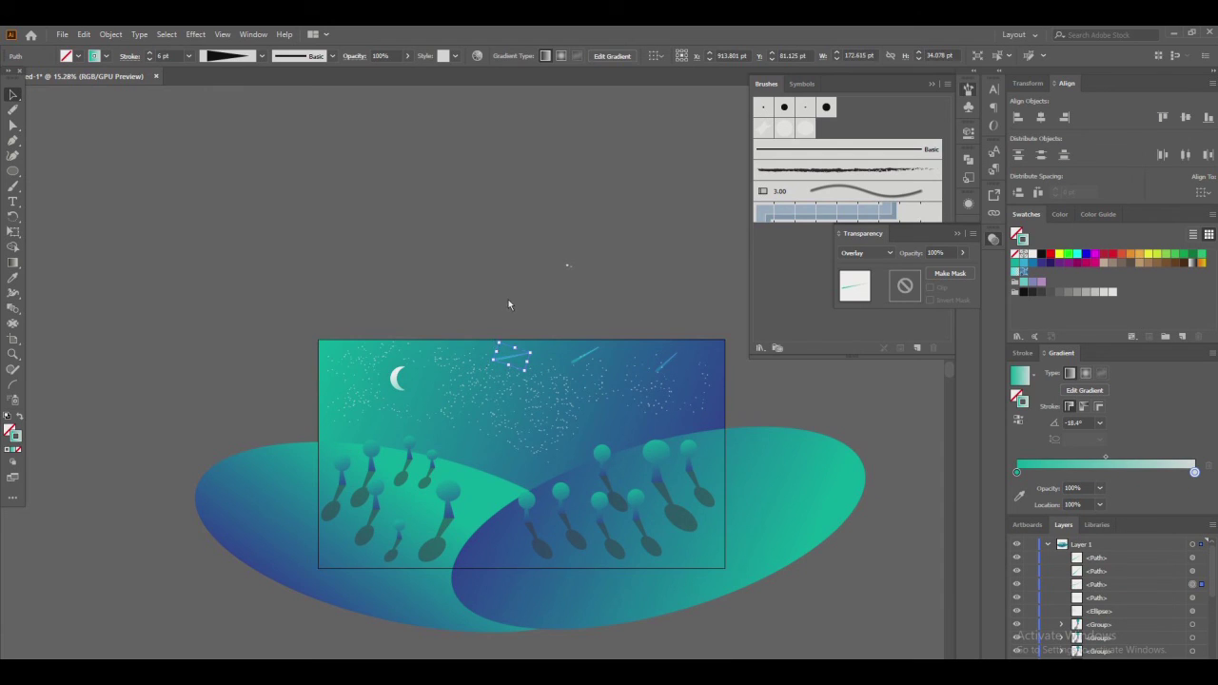
pyautogui.click(508, 302)
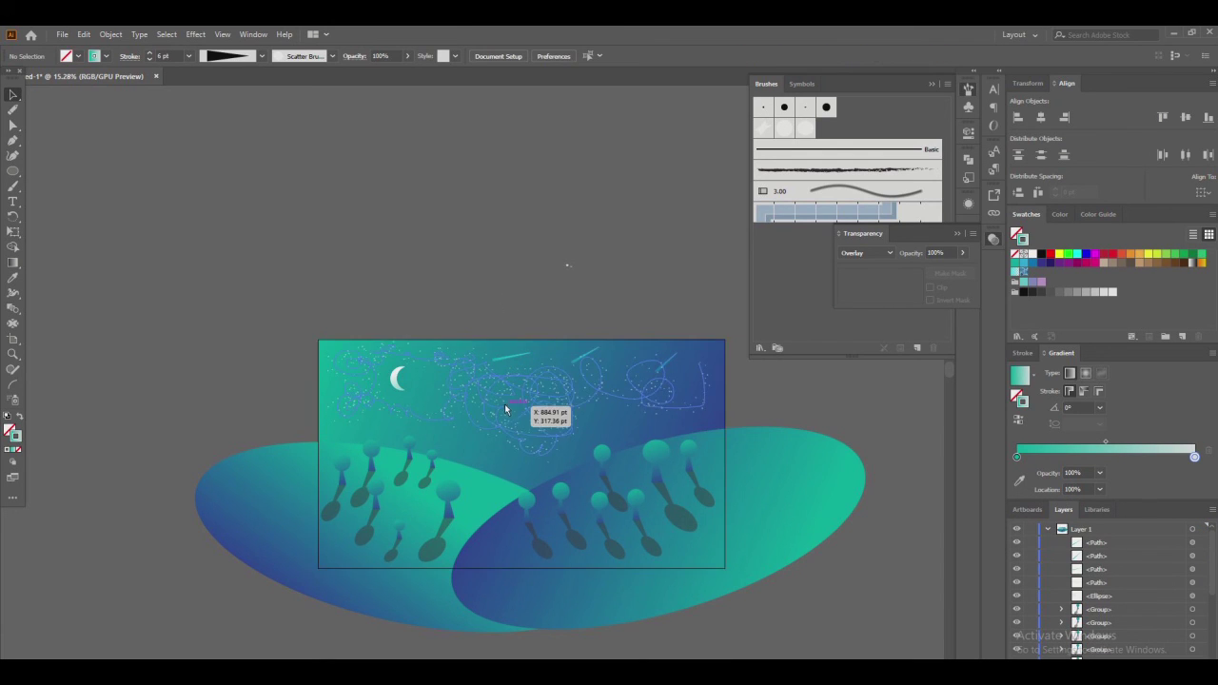
# Delete the existing star stroke and paint a new one across the sky with the third scatter brush
pyautogui.click(550, 411)
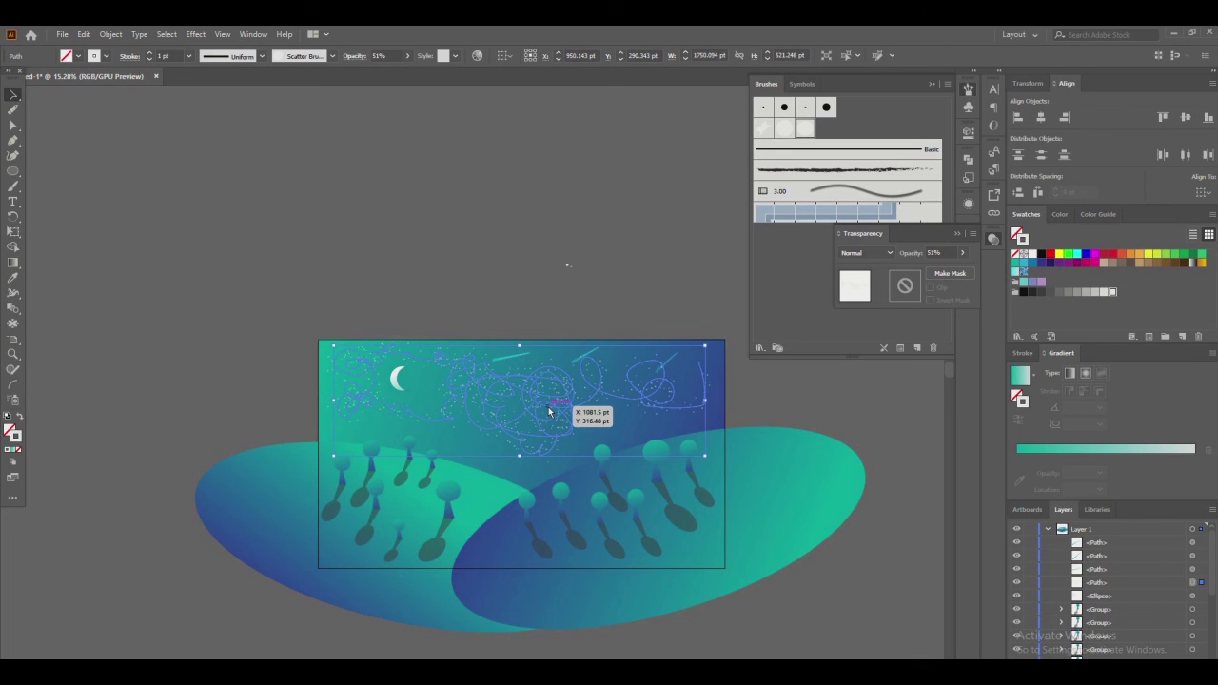
pyautogui.press('Delete')
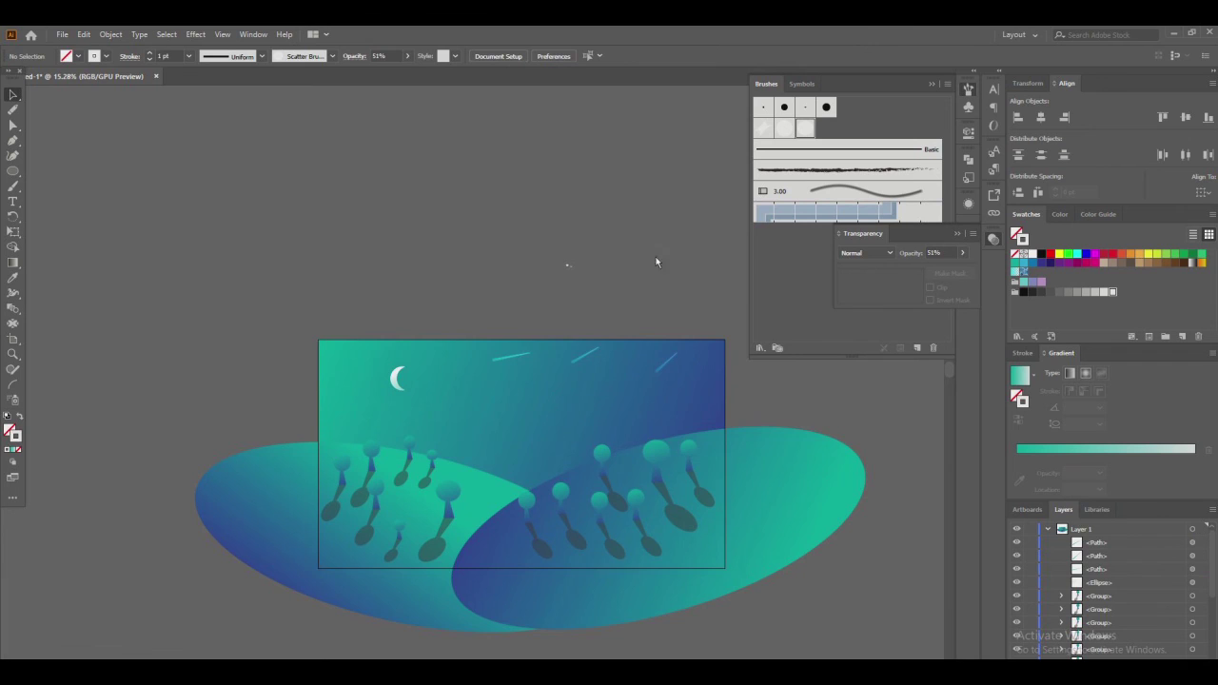
pyautogui.click(14, 187)
pyautogui.click(805, 130)
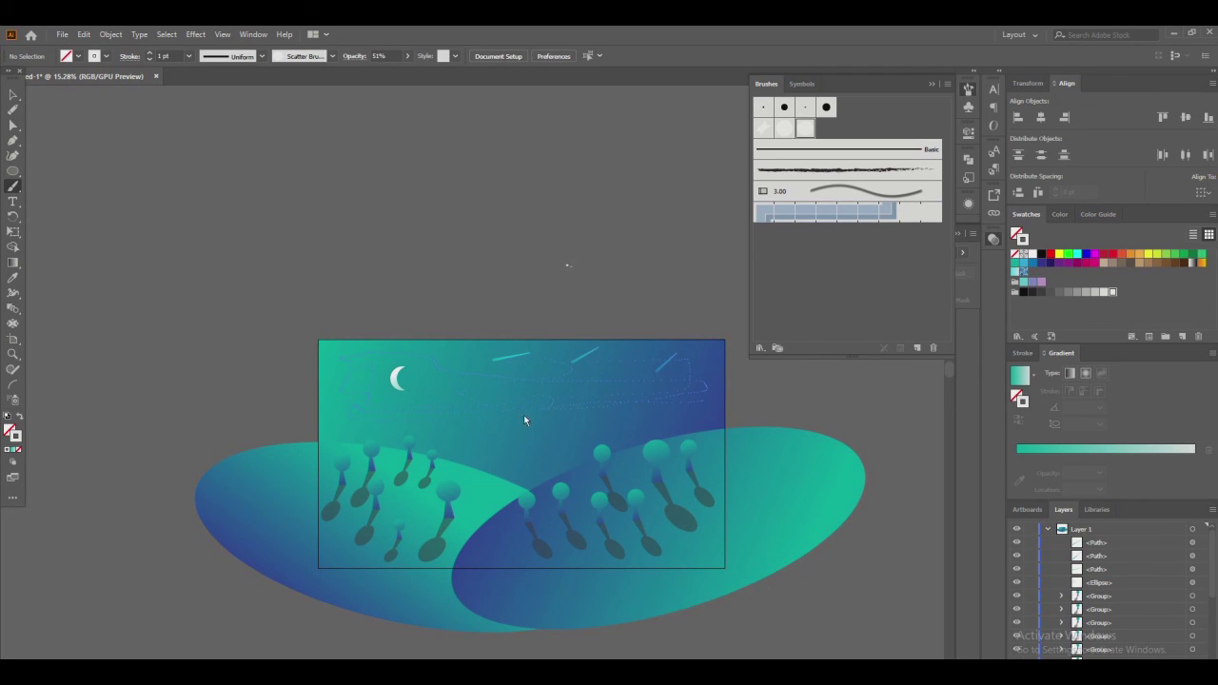
pyautogui.moveTo(694, 398); pyautogui.dragTo(695, 398)
# Set the star scatter brush to random size 62%/30%, spacing 57%/350% and scatter 352%/-425%, and apply it to the existing strokes
pyautogui.doubleClick(806, 131)
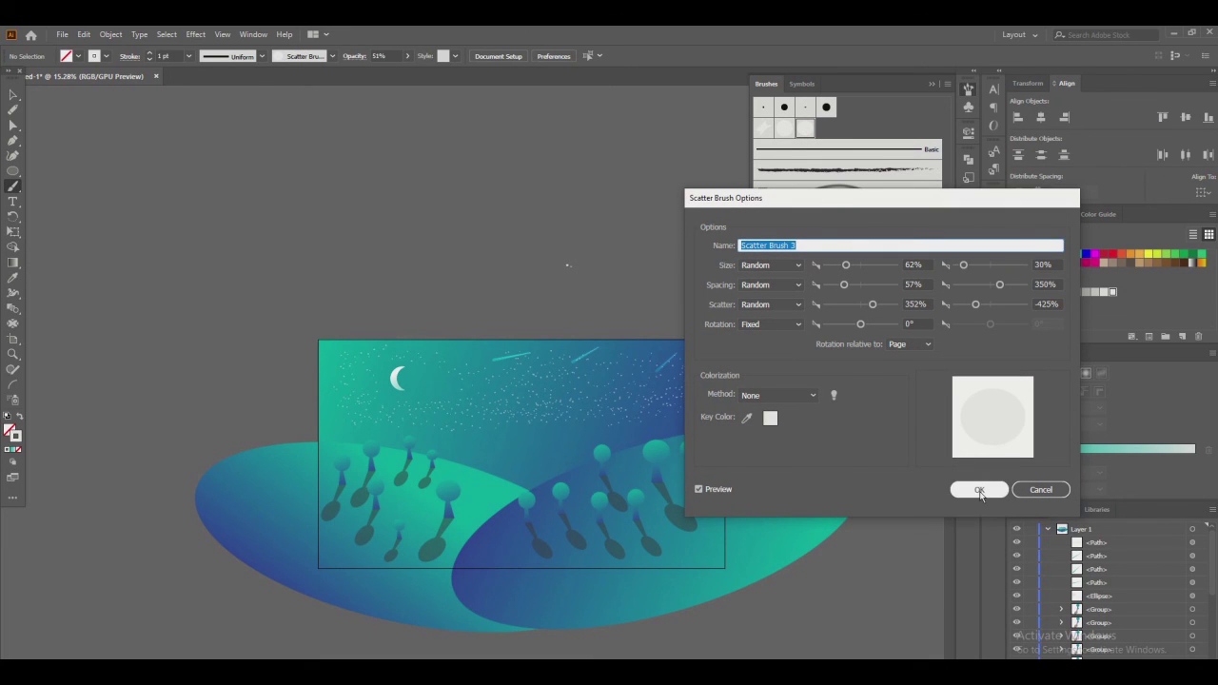
pyautogui.click(979, 490)
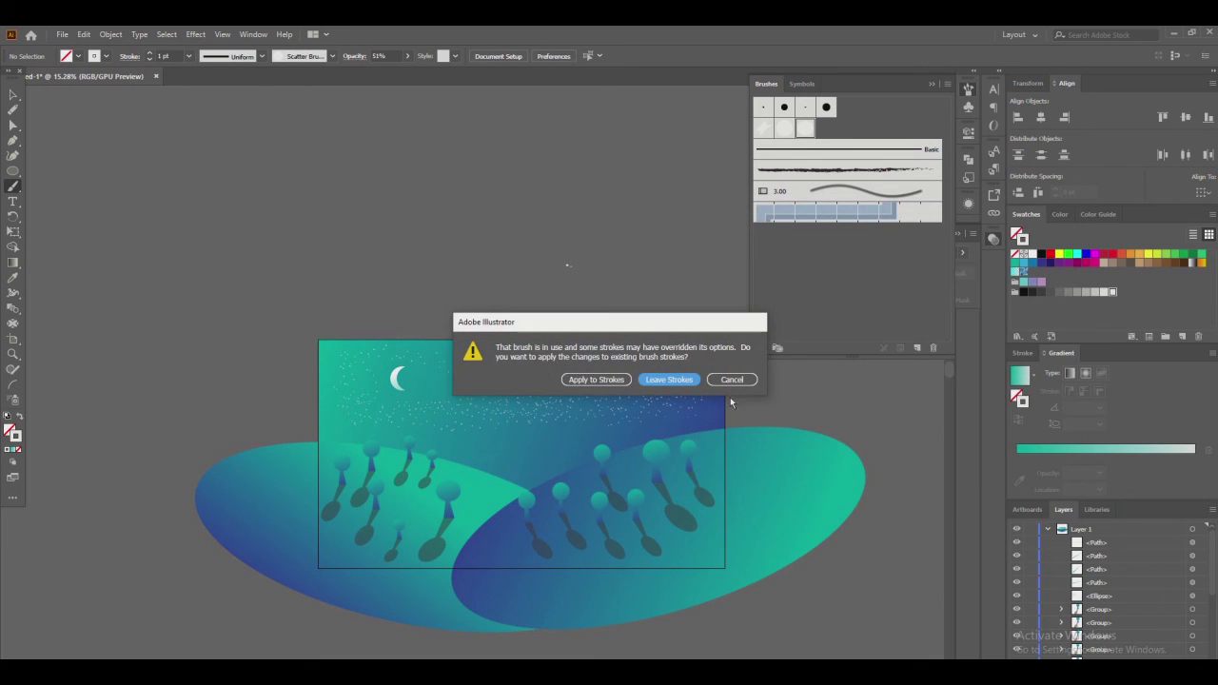
pyautogui.click(610, 381)
pyautogui.press('v')
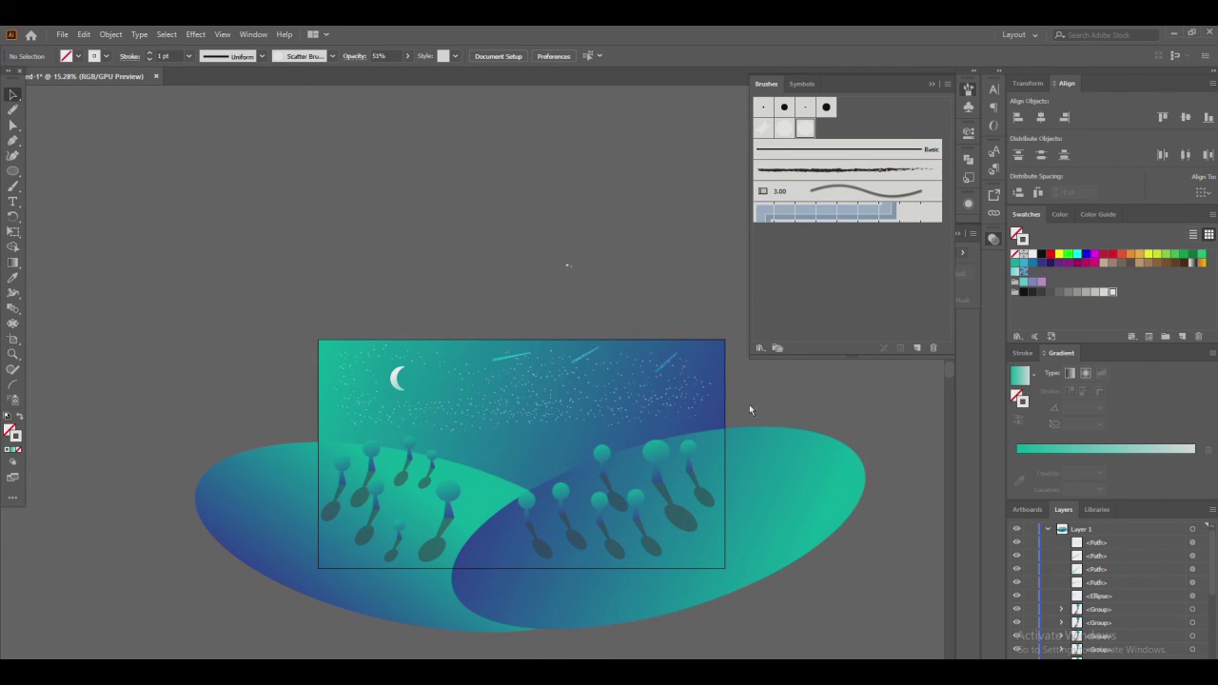
# Divide the sky rectangle and both hill ellipses along their overlaps with Pathfinder, and ungroup the resulting pieces
pyautogui.click(716, 427)
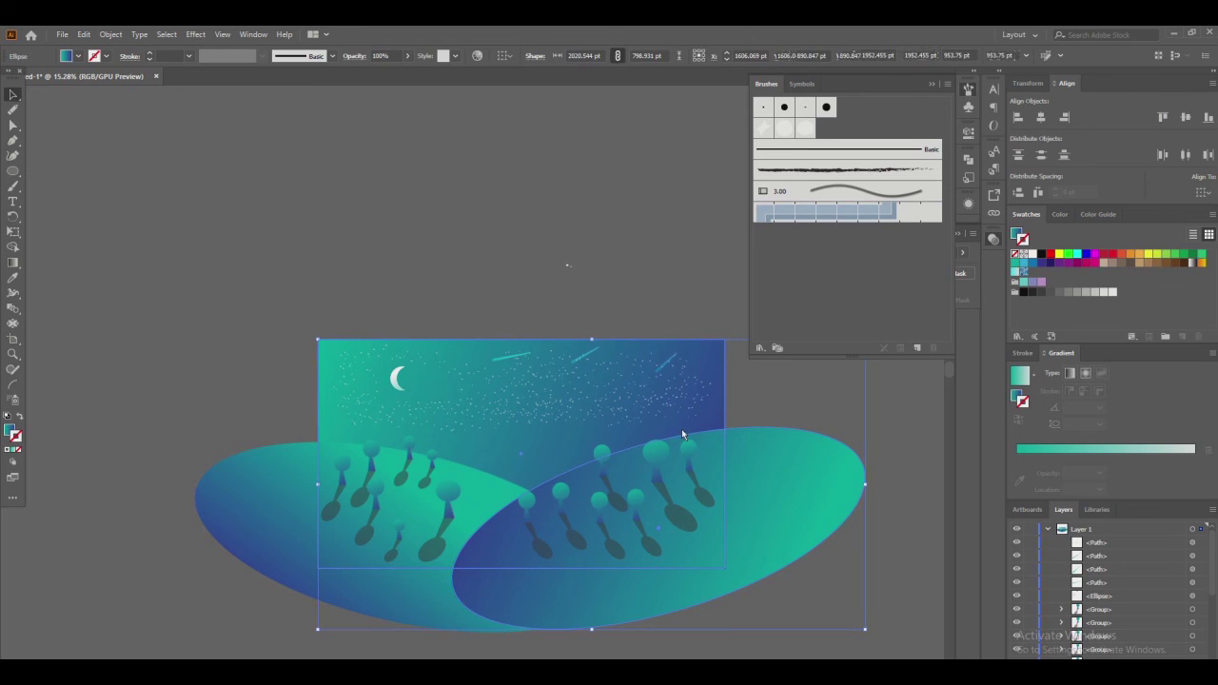
pyautogui.keyDown('shift'); pyautogui.click(472, 479); pyautogui.keyUp('shift')
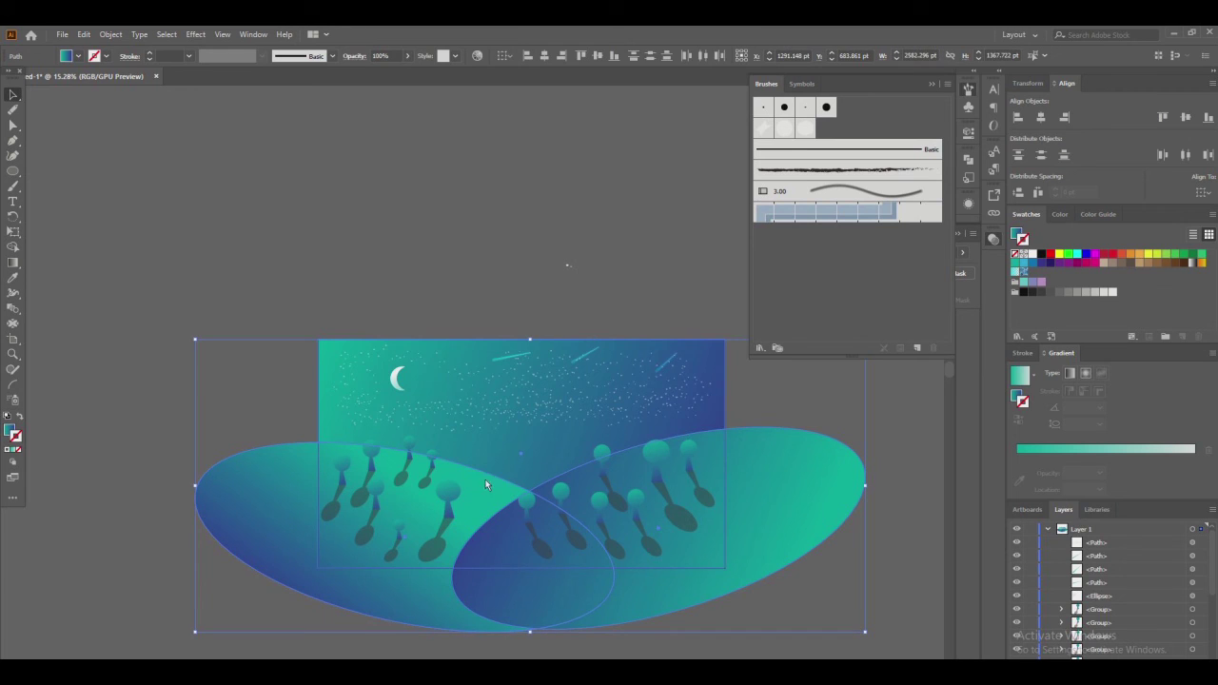
pyautogui.click(971, 163)
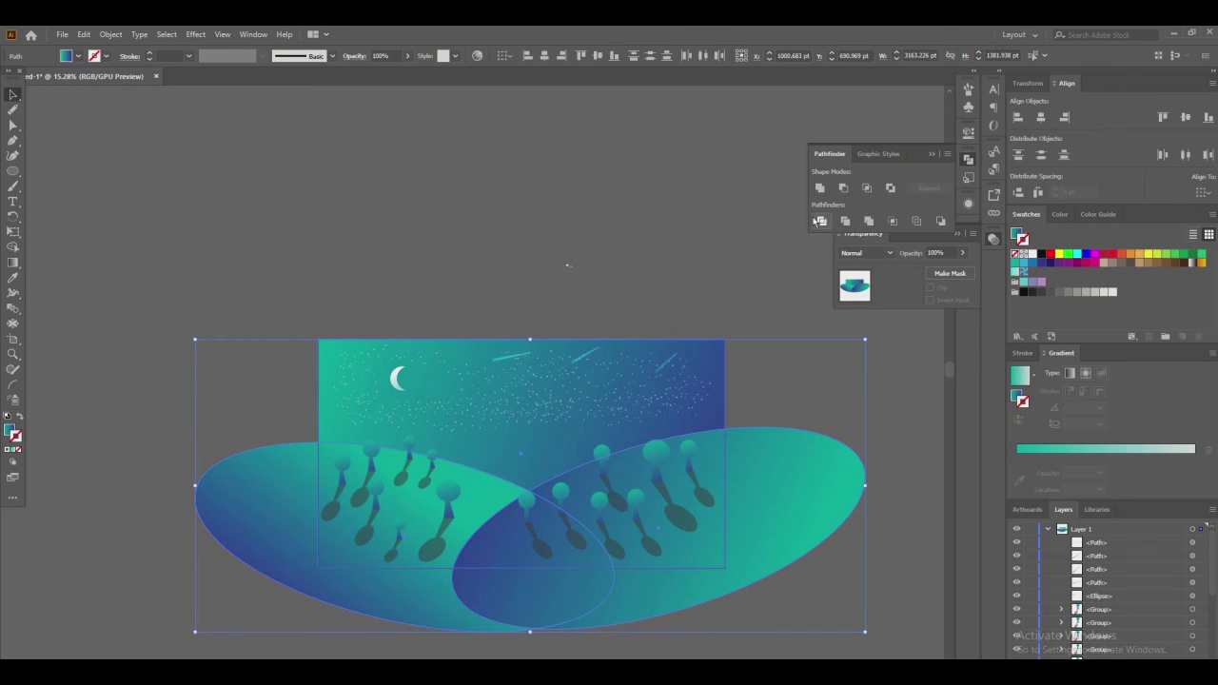
pyautogui.click(733, 247)
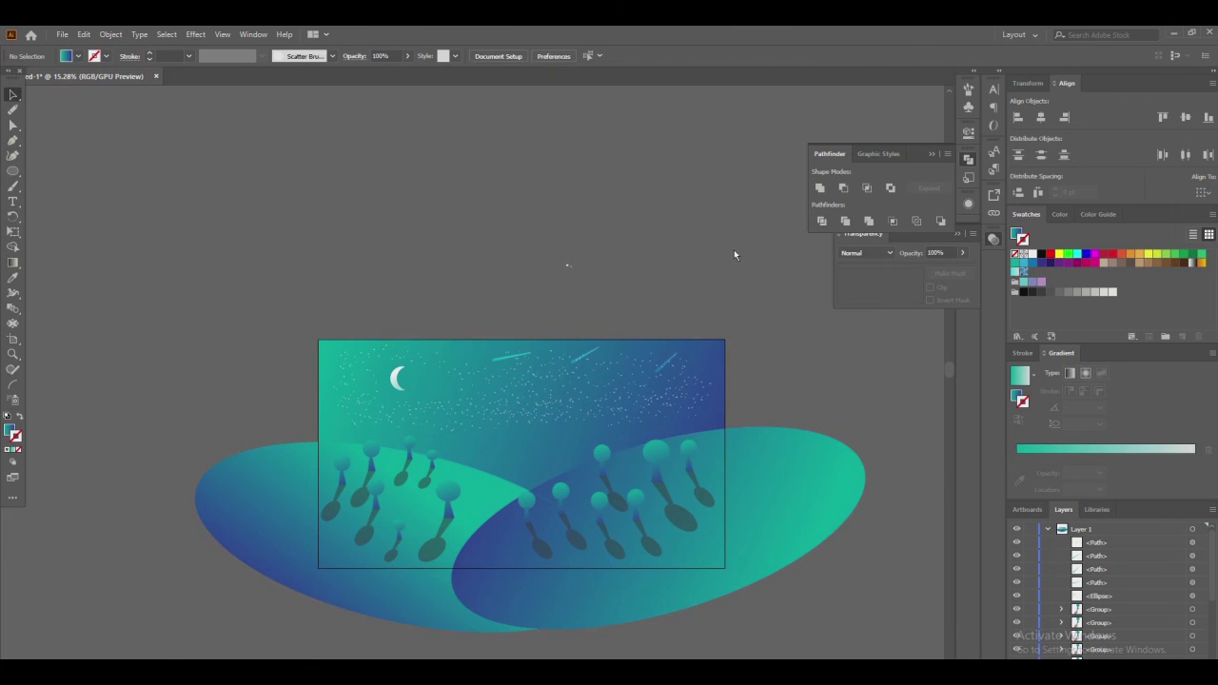
pyautogui.rightClick(695, 364)
pyautogui.click(817, 451)
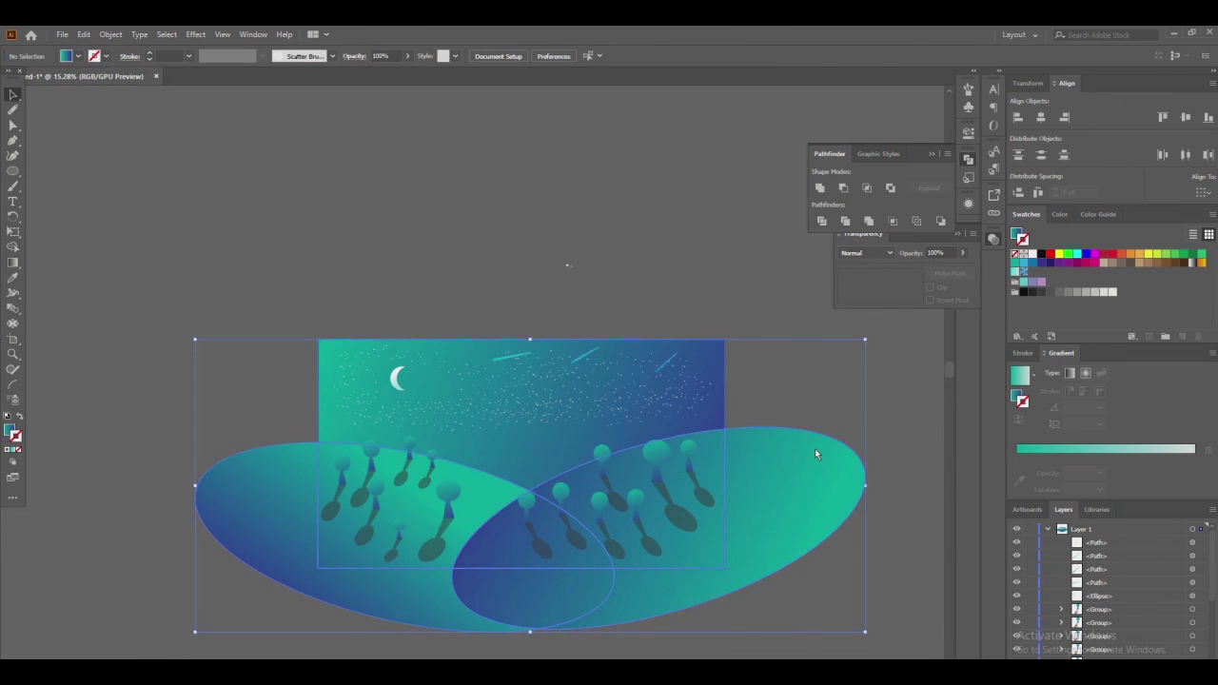
pyautogui.rightClick(817, 449)
pyautogui.click(868, 555)
# Delete all the hill pieces that extend beyond the artboard
pyautogui.click(893, 426)
pyautogui.click(834, 480)
pyautogui.press('Delete')
pyautogui.click(588, 601)
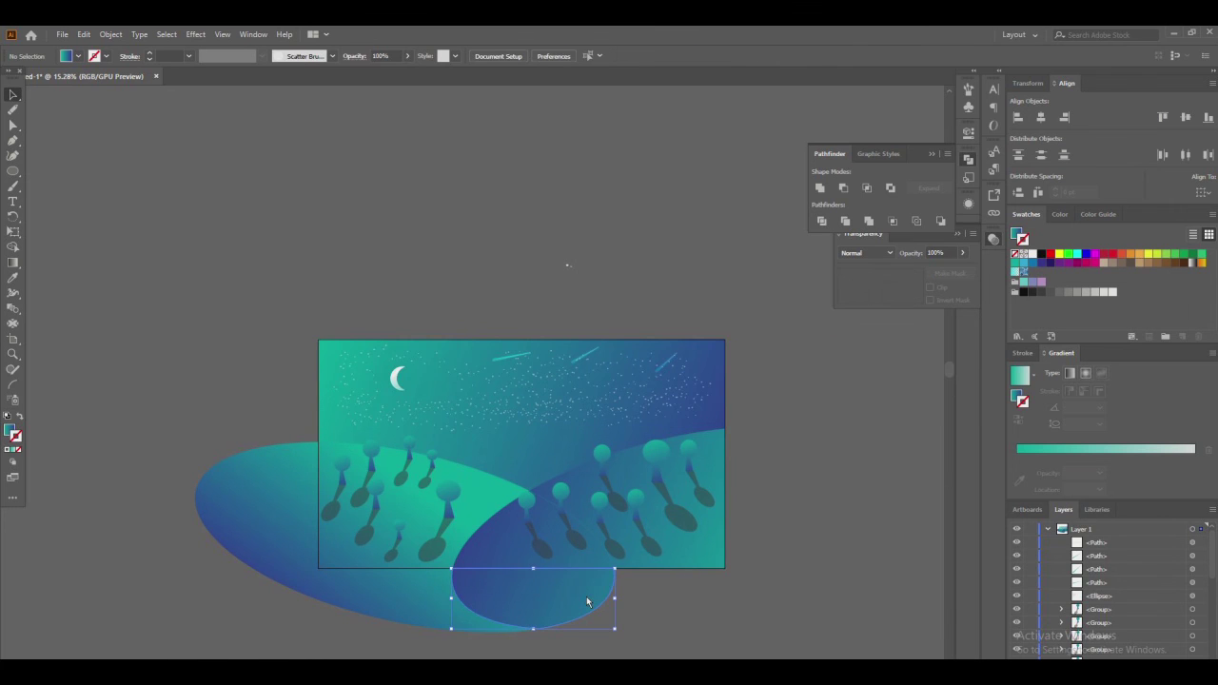
pyautogui.press('Delete')
pyautogui.click(481, 603)
pyautogui.press('Delete')
pyautogui.click(411, 606)
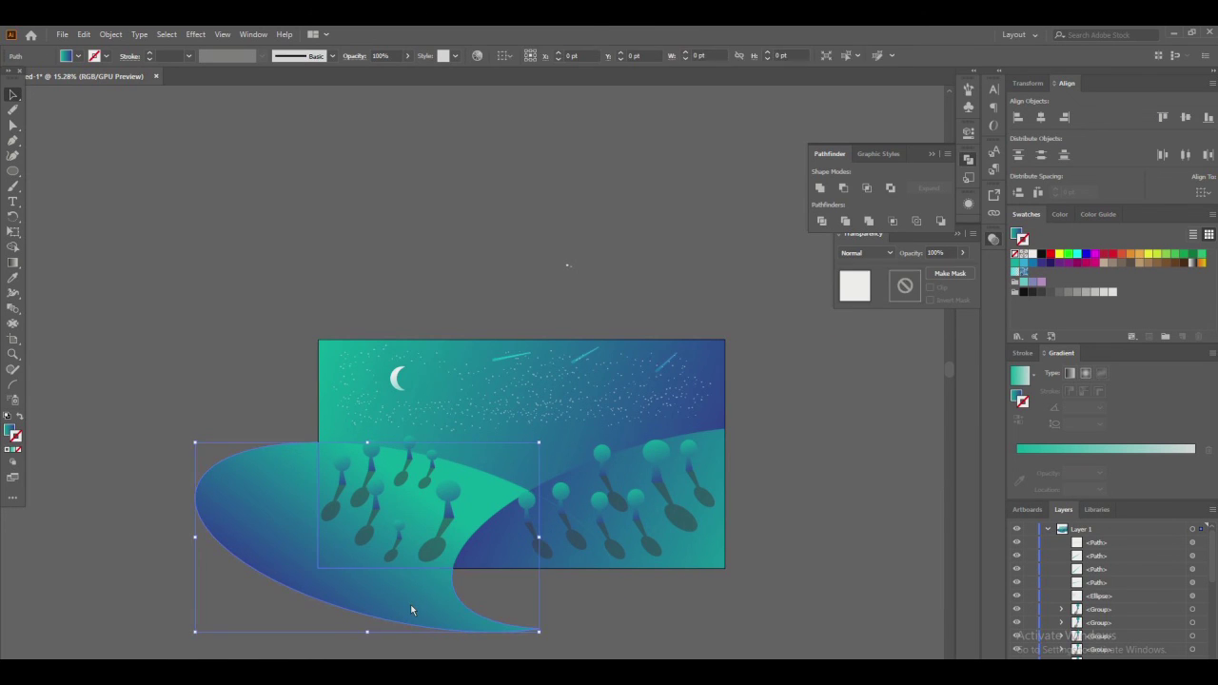
pyautogui.press('Delete')
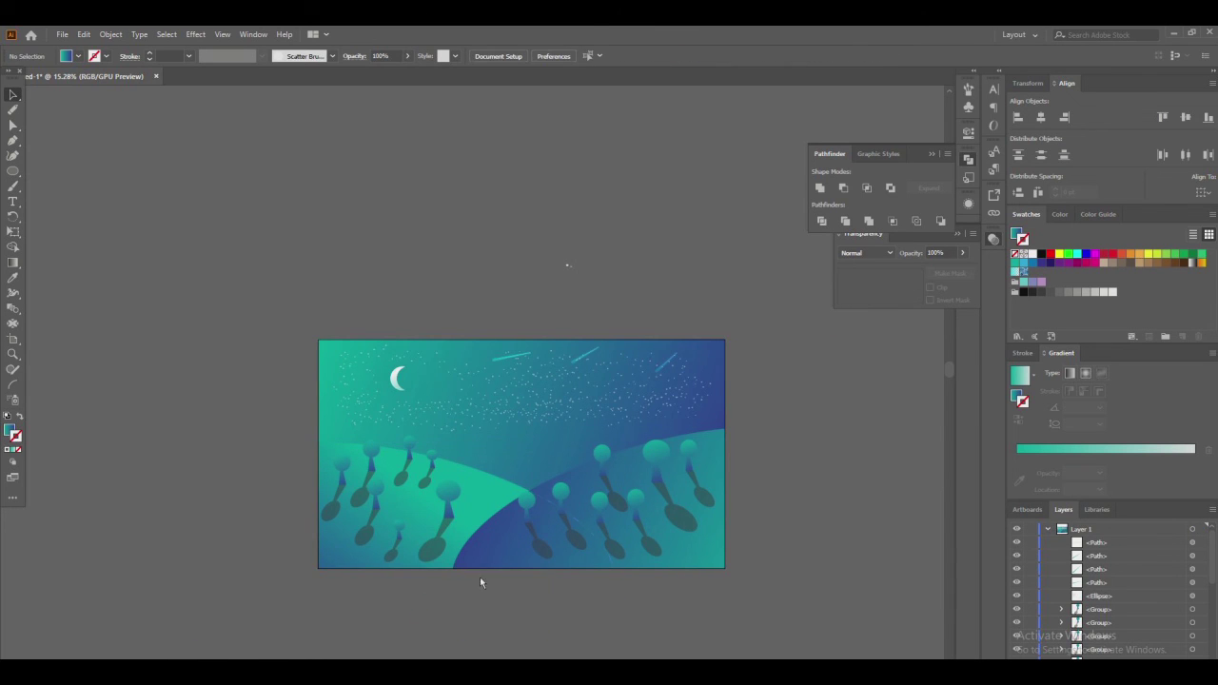
# Unite the overlap piece with the rest of the right hill into a single shape and deselect it
pyautogui.click(509, 536)
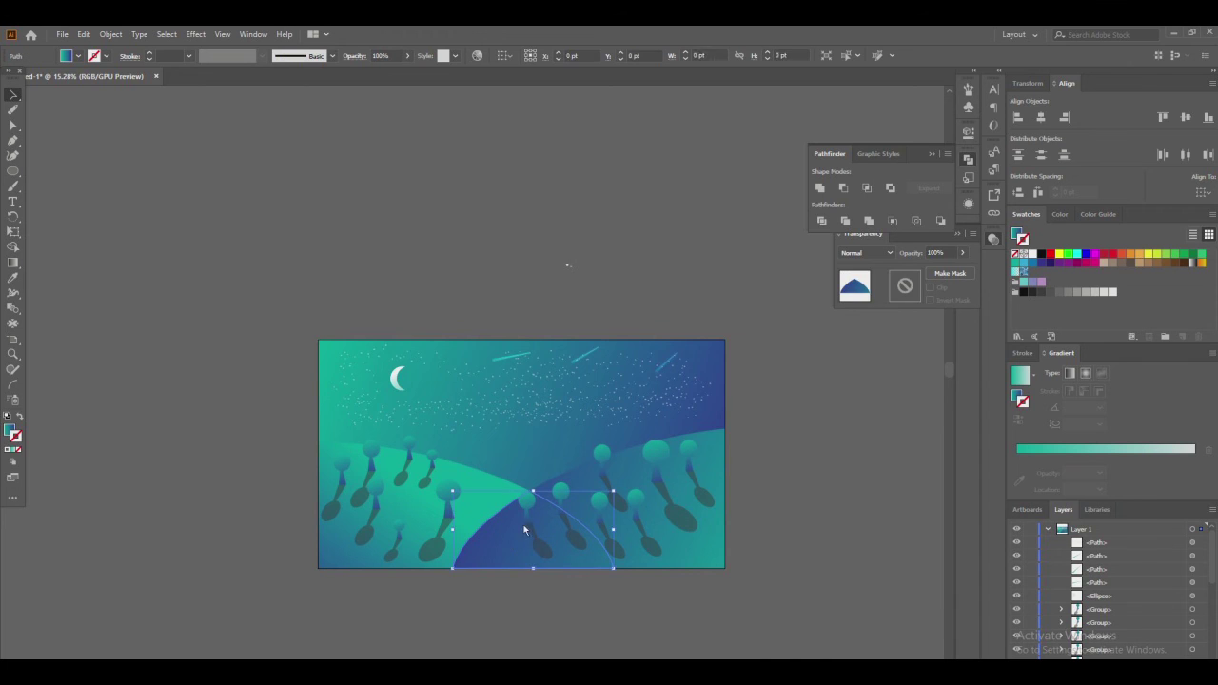
pyautogui.click(820, 188)
pyautogui.click(932, 155)
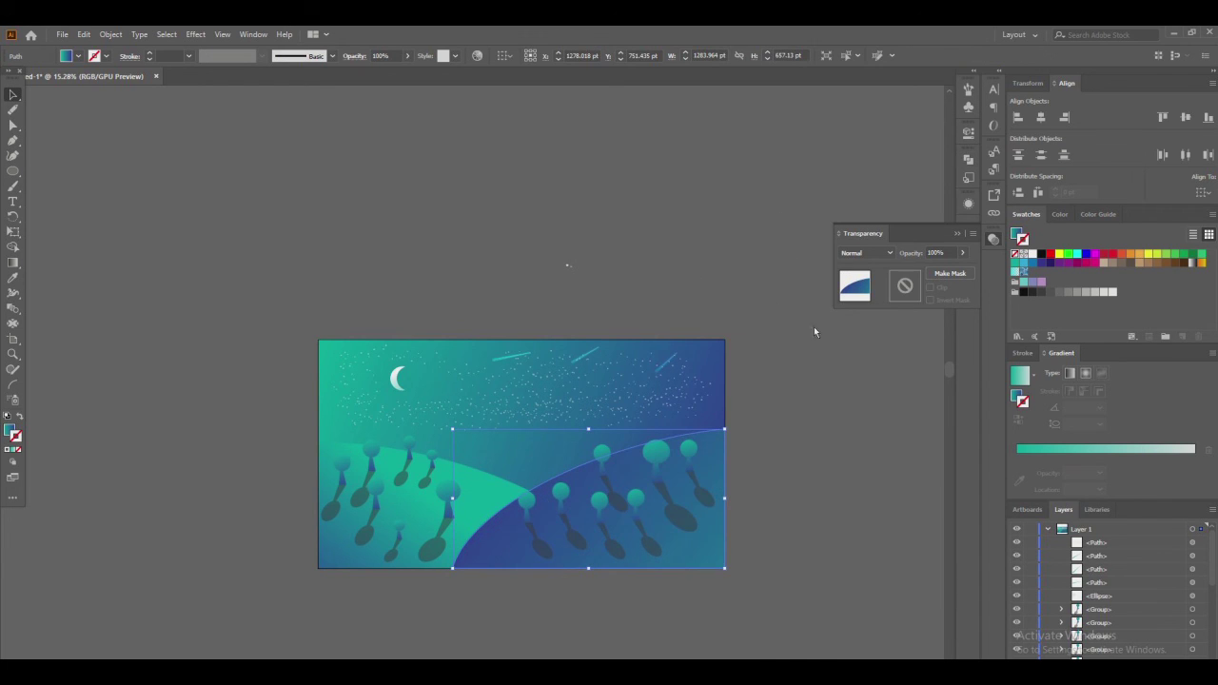
pyautogui.click(858, 396)
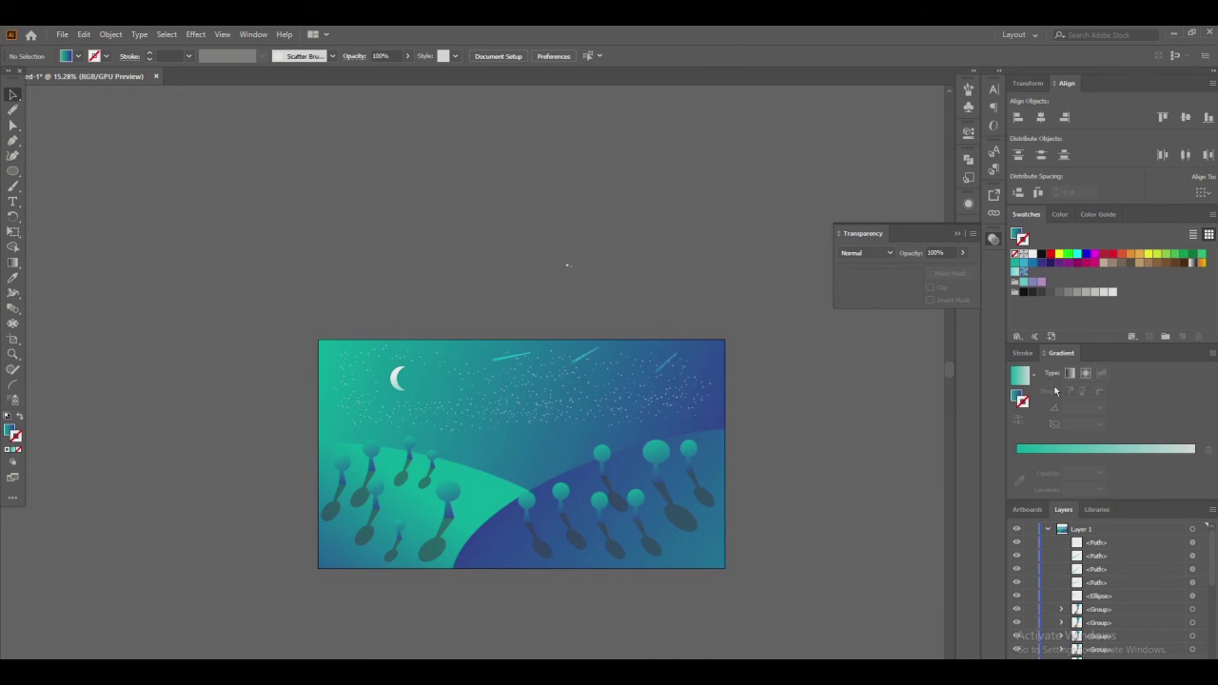
# Try a linear teal-to-indigo gradient on the right hill's stroke
pyautogui.click(675, 562)
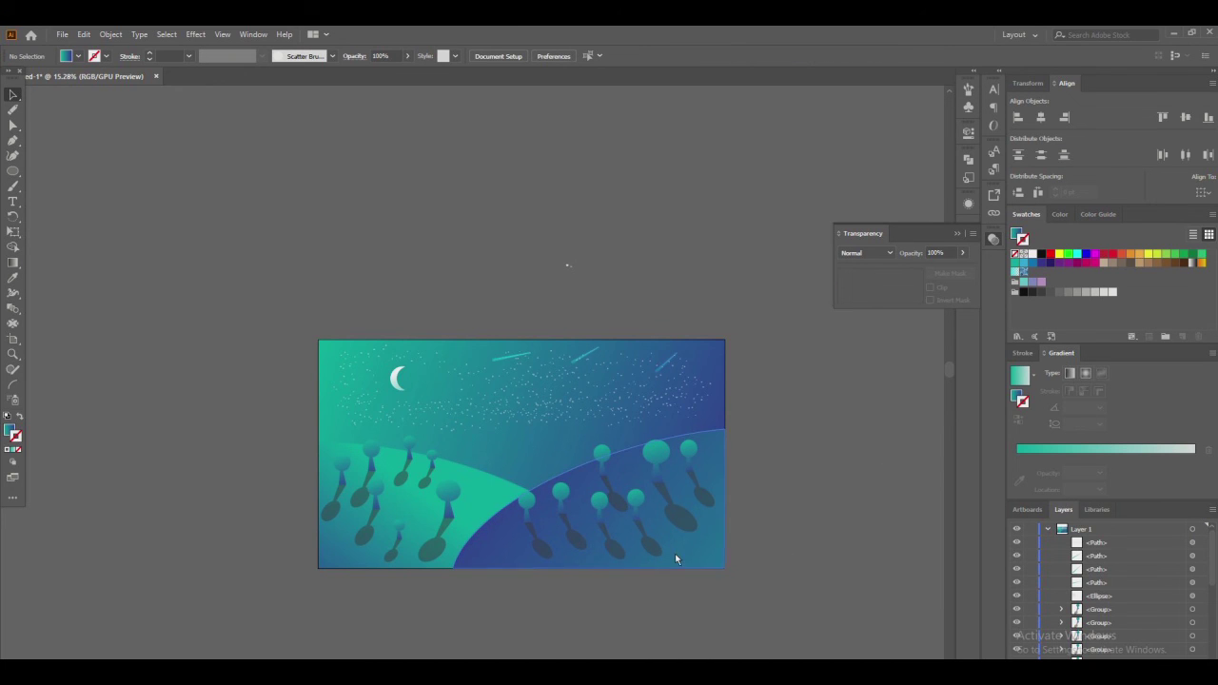
pyautogui.click(1070, 373)
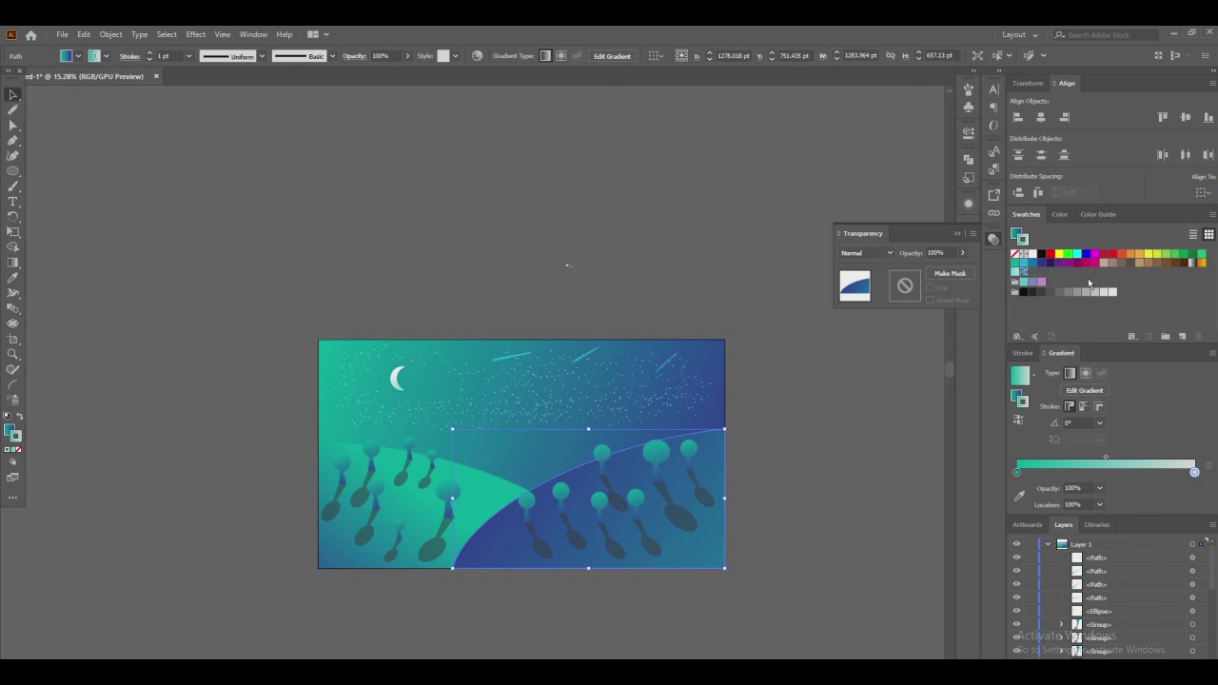
pyautogui.moveTo(1045, 265); pyautogui.dragTo(1194, 474)
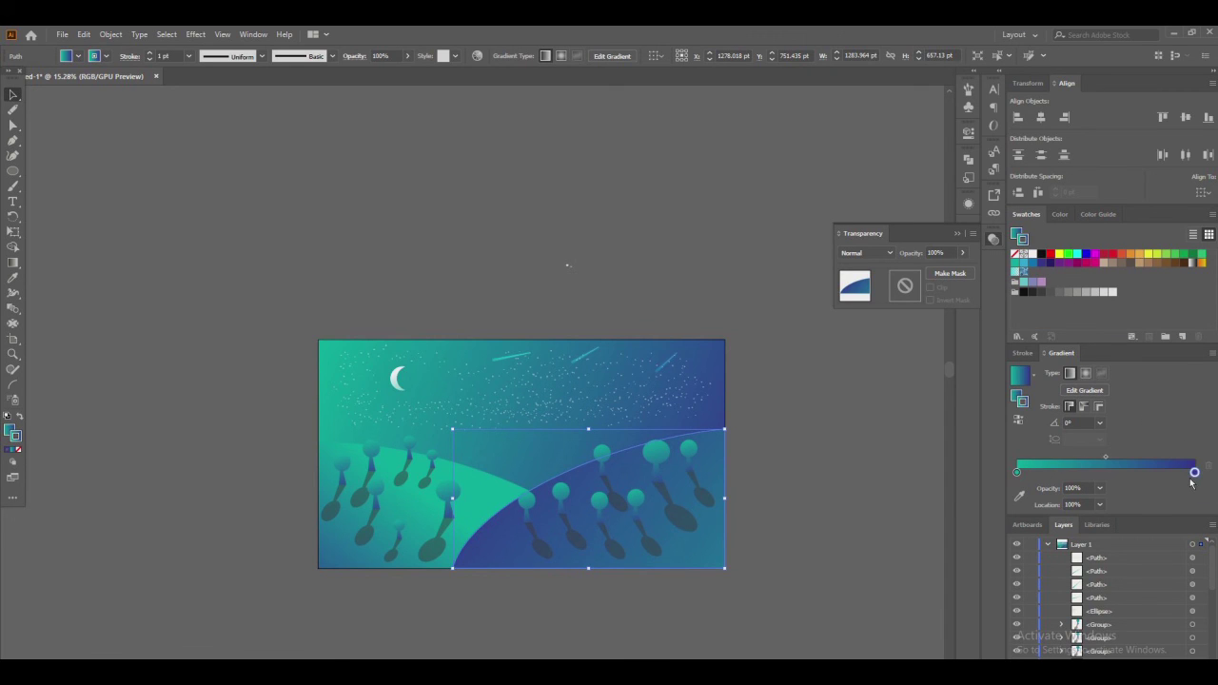
pyautogui.press('g')
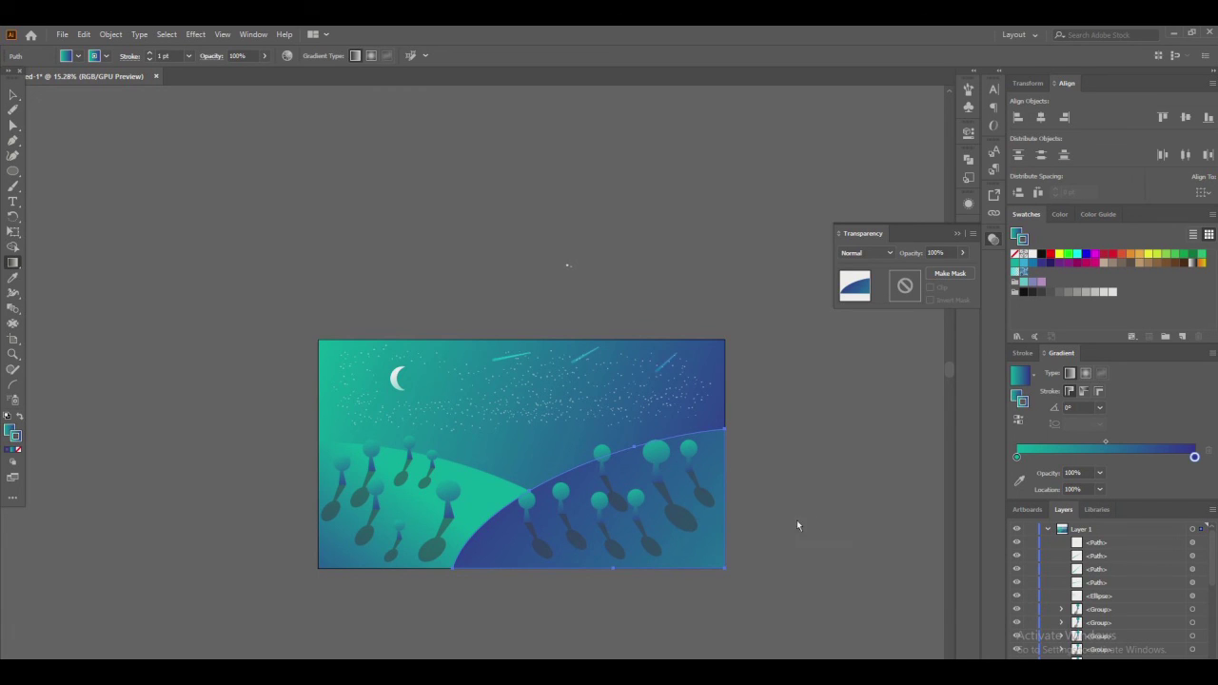
pyautogui.press('v')
pyautogui.click(824, 456)
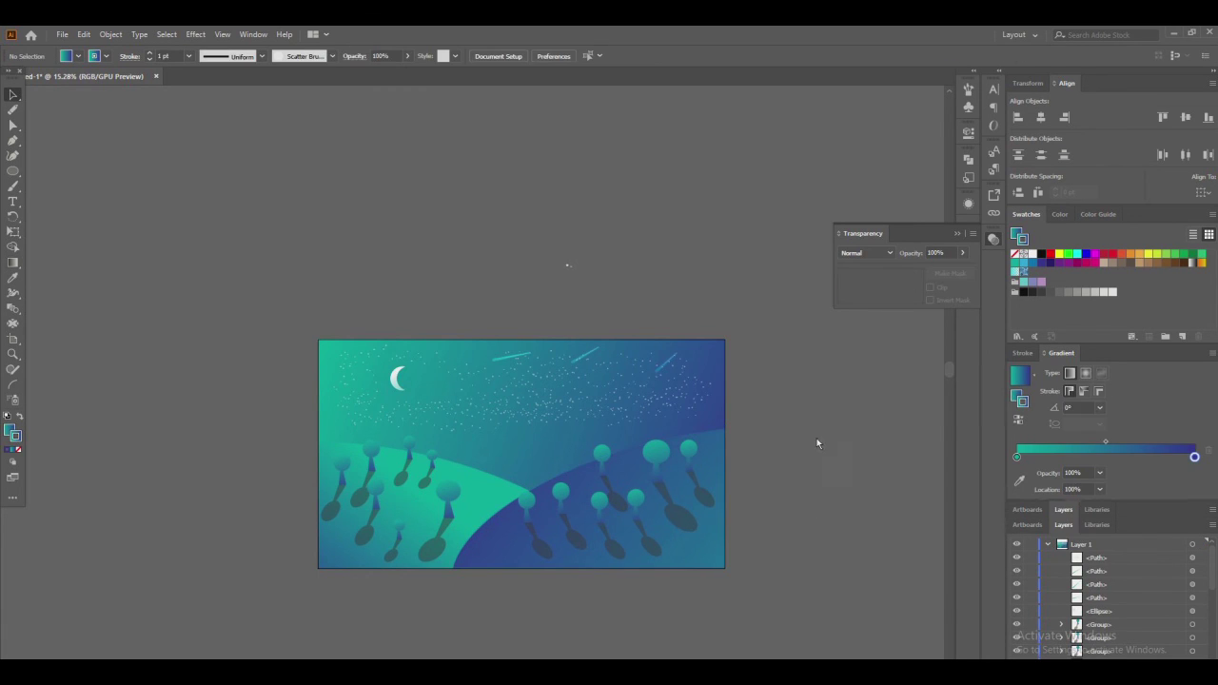
# Remove the right hill's outline by setting its stroke weight to 0 pt, and deselect everything
pyautogui.press('z')
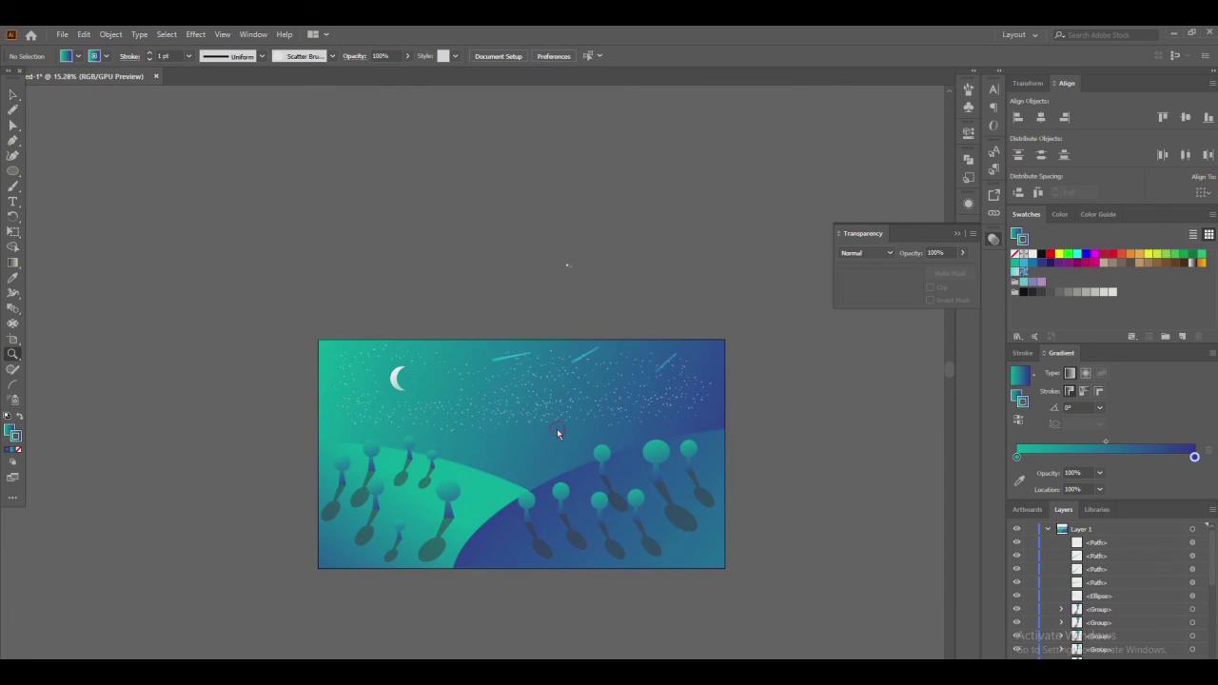
pyautogui.click(559, 430)
pyautogui.click(336, 436)
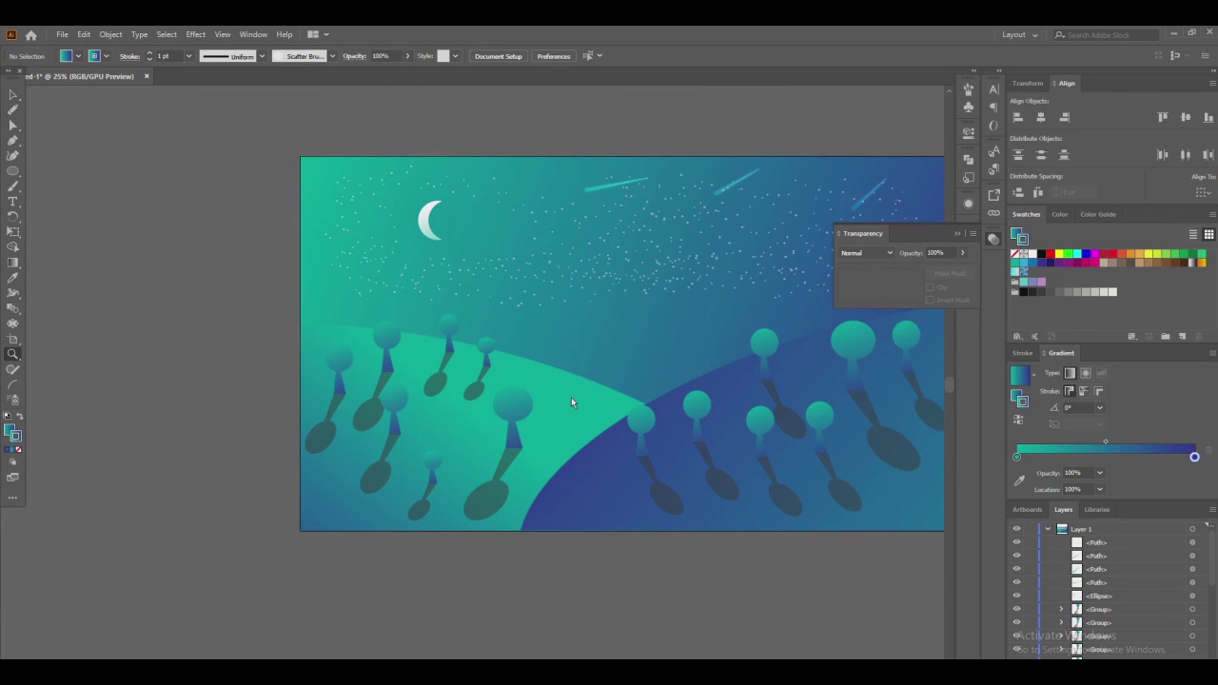
pyautogui.moveTo(571, 402); pyautogui.dragTo(469, 457)
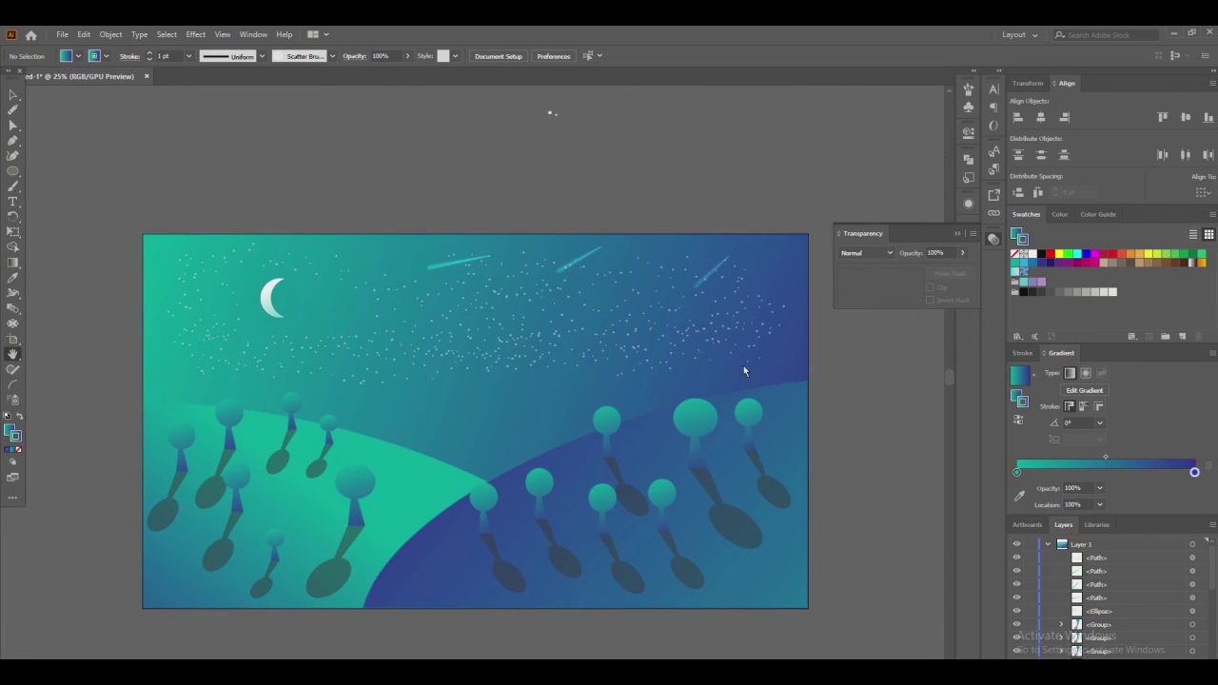
pyautogui.press('v')
pyautogui.click(796, 365)
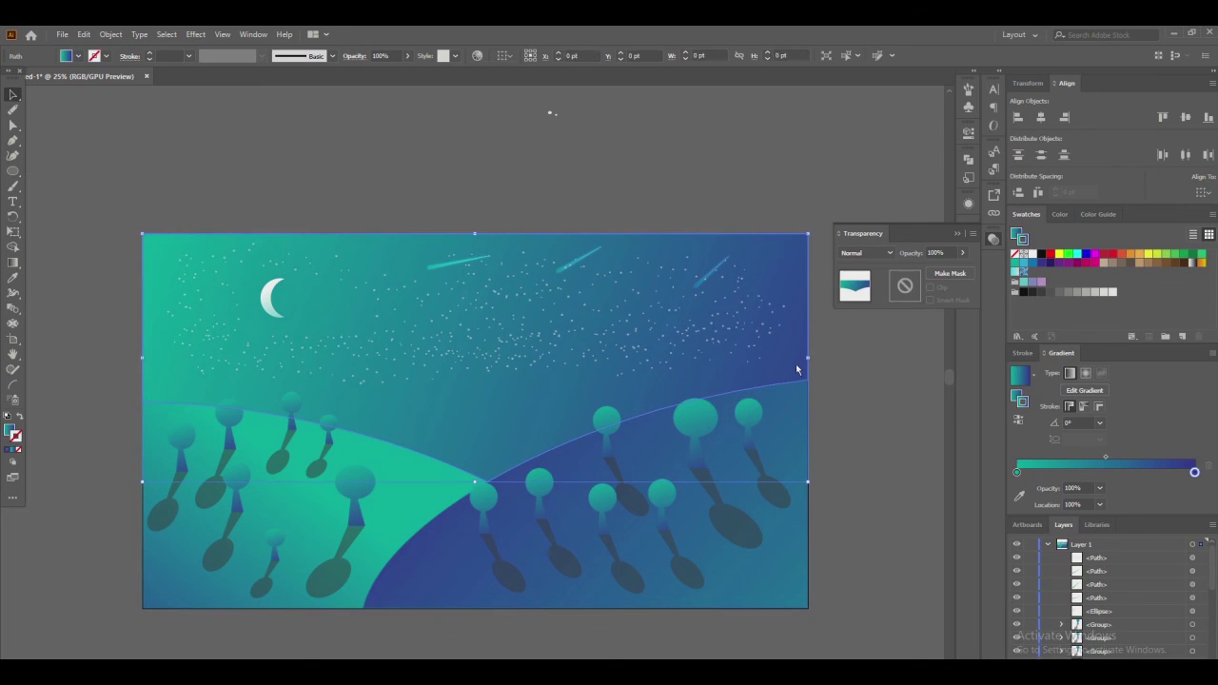
pyautogui.click(1023, 353)
pyautogui.click(357, 532)
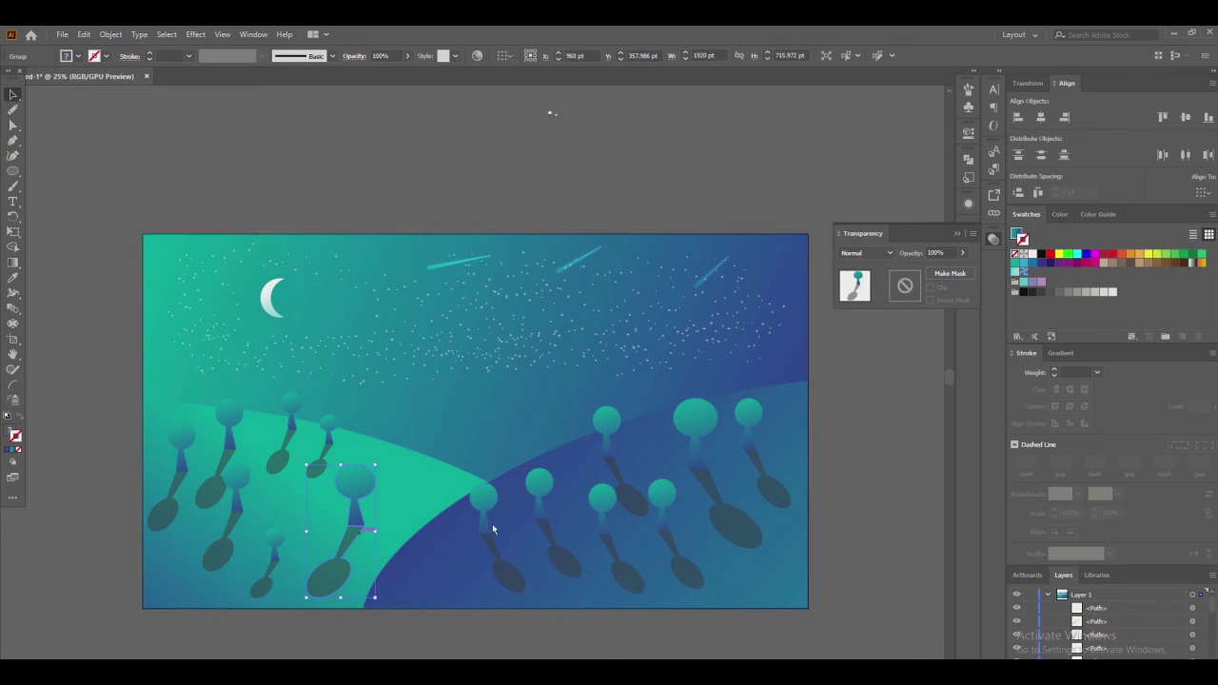
pyautogui.click(439, 571)
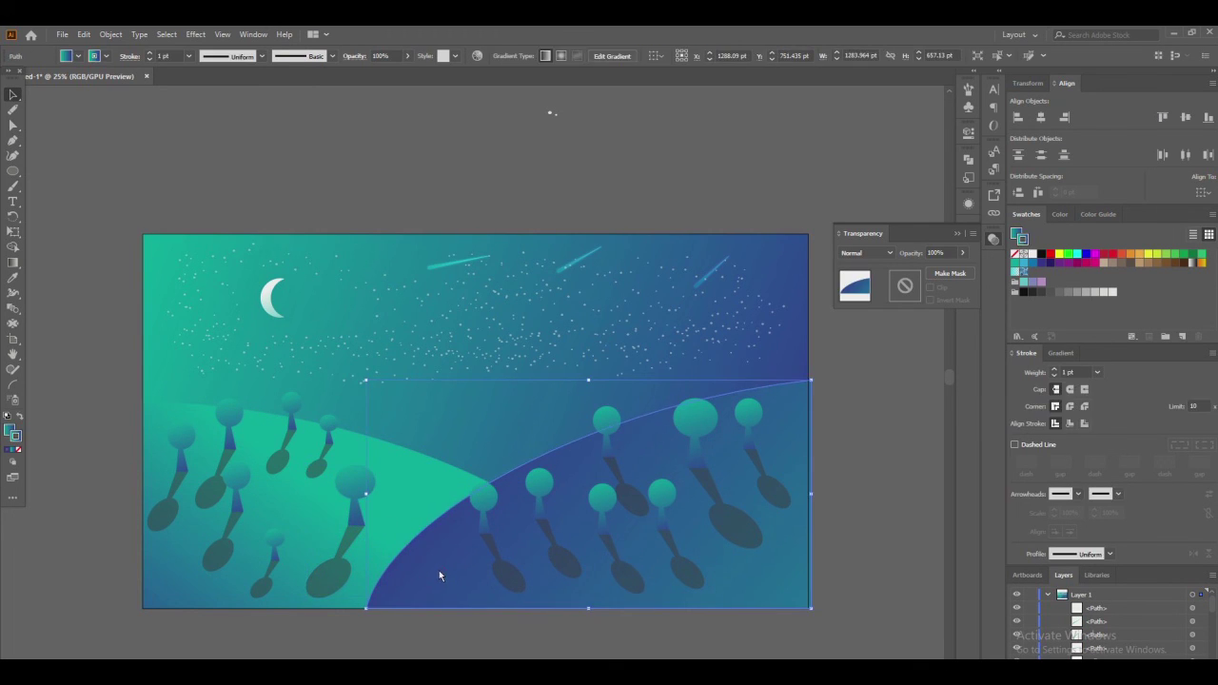
pyautogui.click(1055, 377)
pyautogui.click(416, 487)
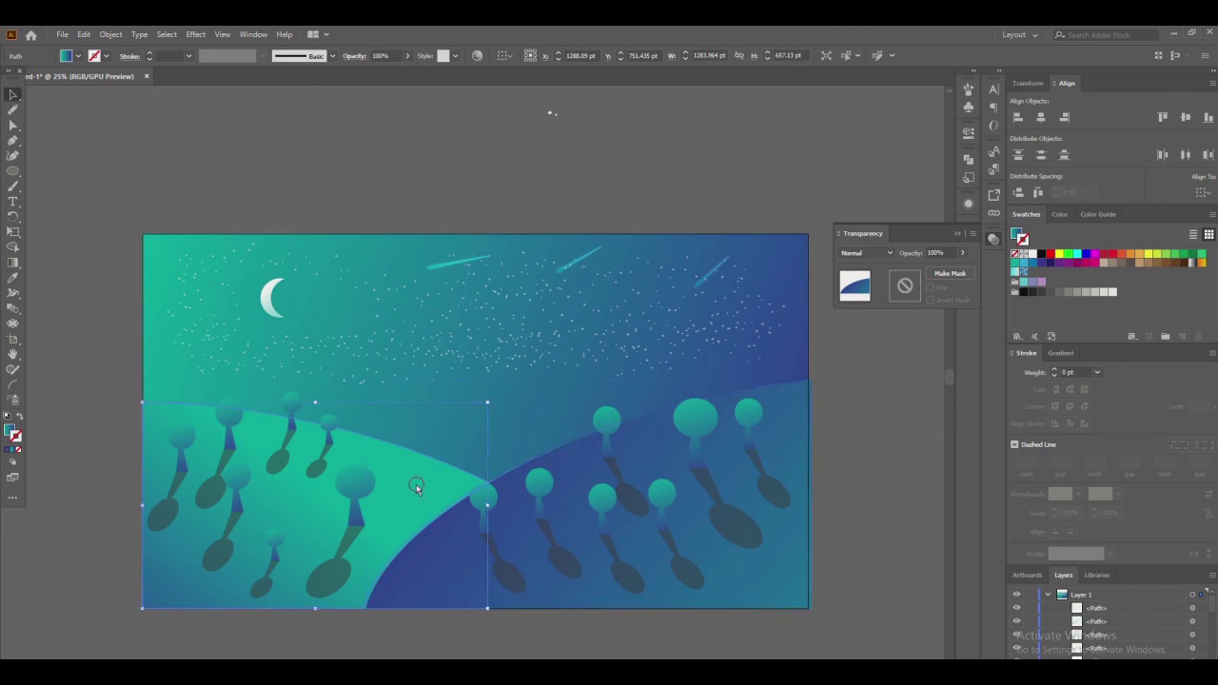
pyautogui.click(911, 394)
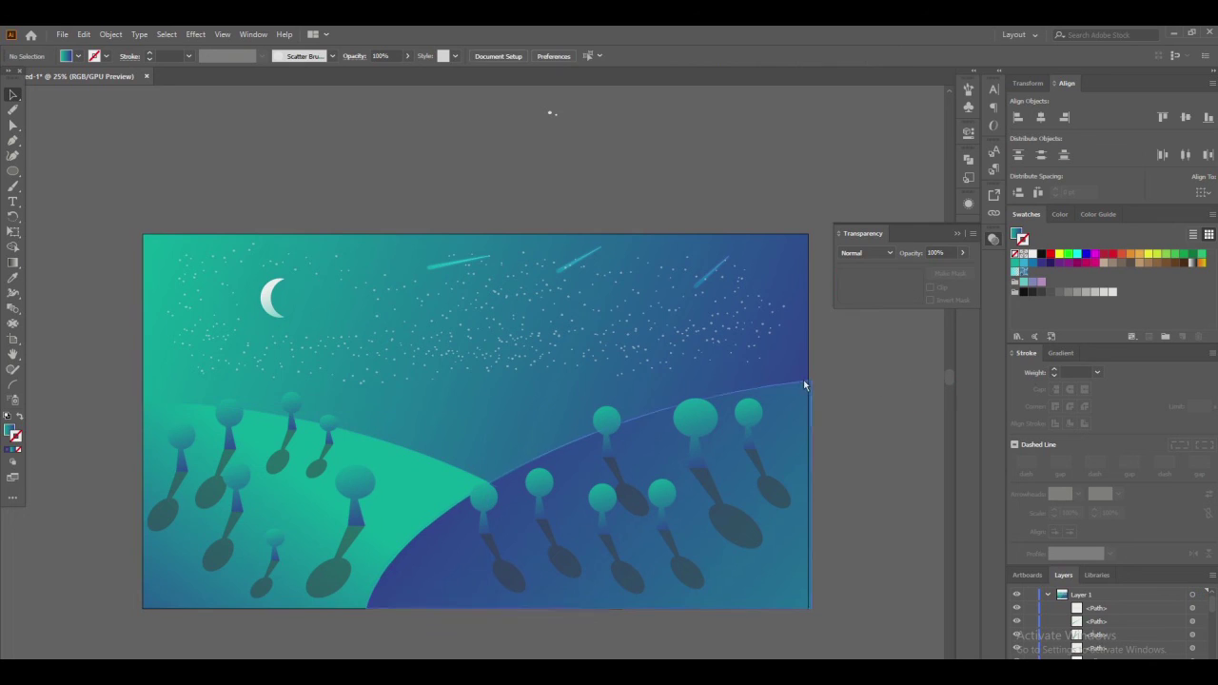
# Move the right hill's two right-hand corner anchor points inward to align with the artboard edge
pyautogui.press('a')
pyautogui.moveTo(811, 381); pyautogui.dragTo(807, 380)
pyautogui.moveTo(811, 608); pyautogui.dragTo(807, 609)
pyautogui.click(823, 606)
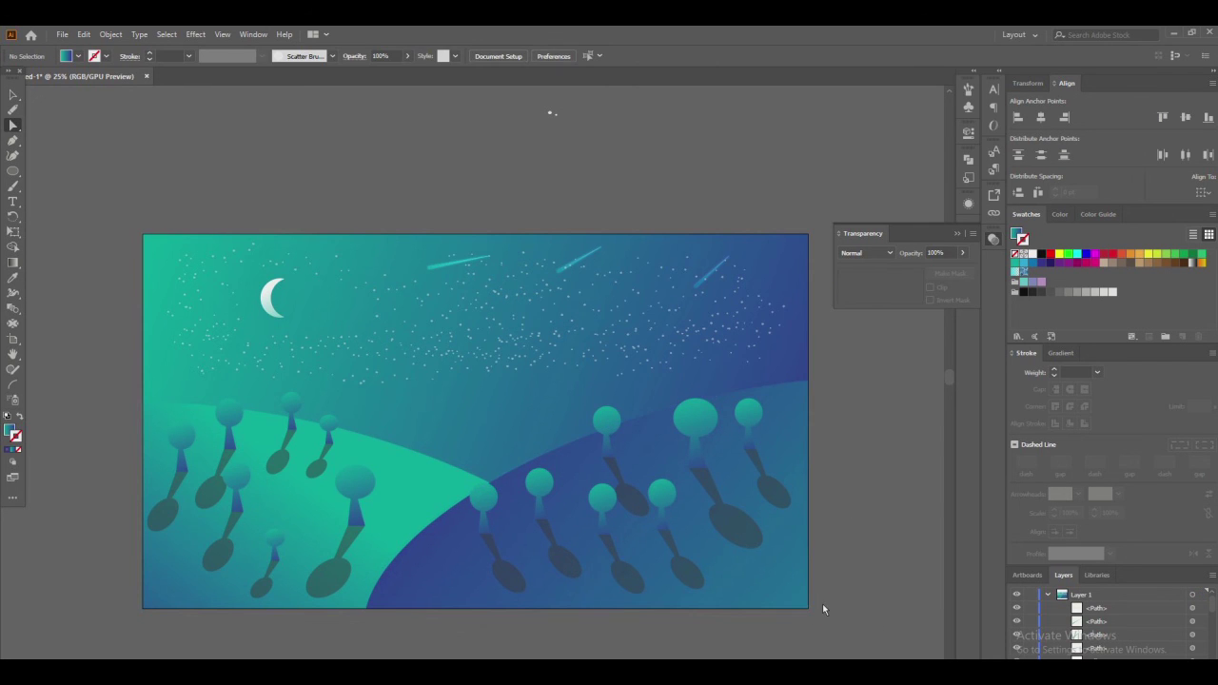